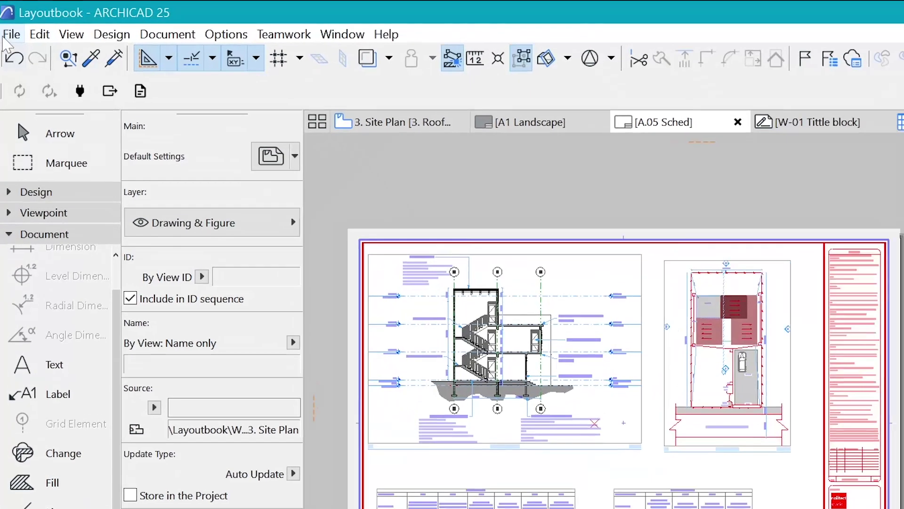
# - Open the document options for saving the layouts as Layoutbook.pdf and set the source to Selected Layouts in Navigator
pyautogui.click(6, 24)
pyautogui.press('Escape')
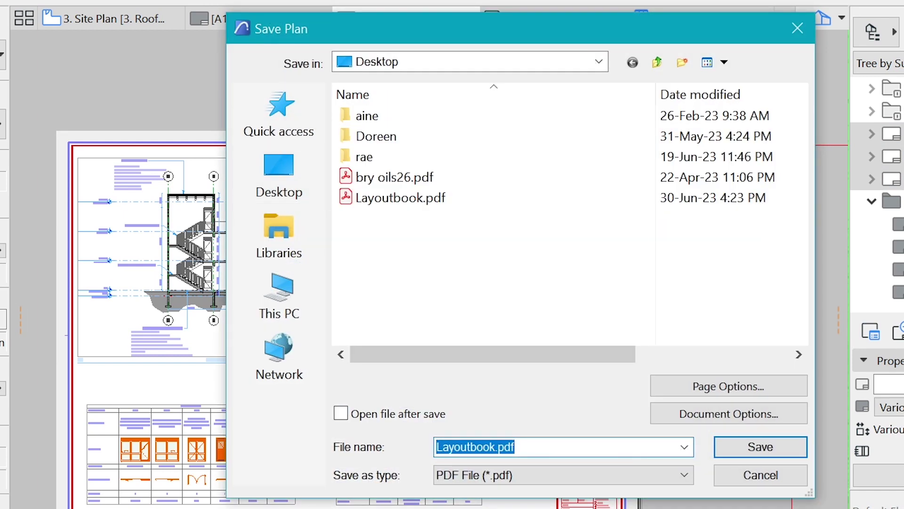
pyautogui.click(710, 415)
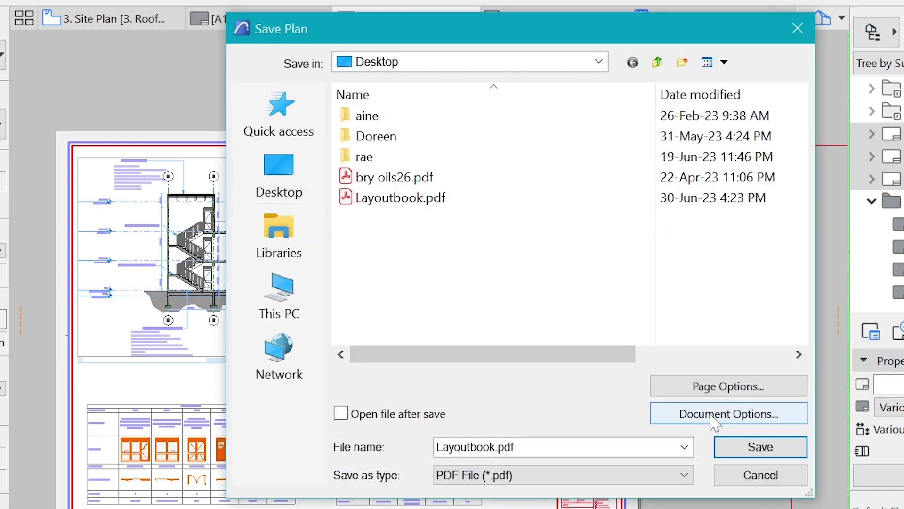
pyautogui.click(713, 421)
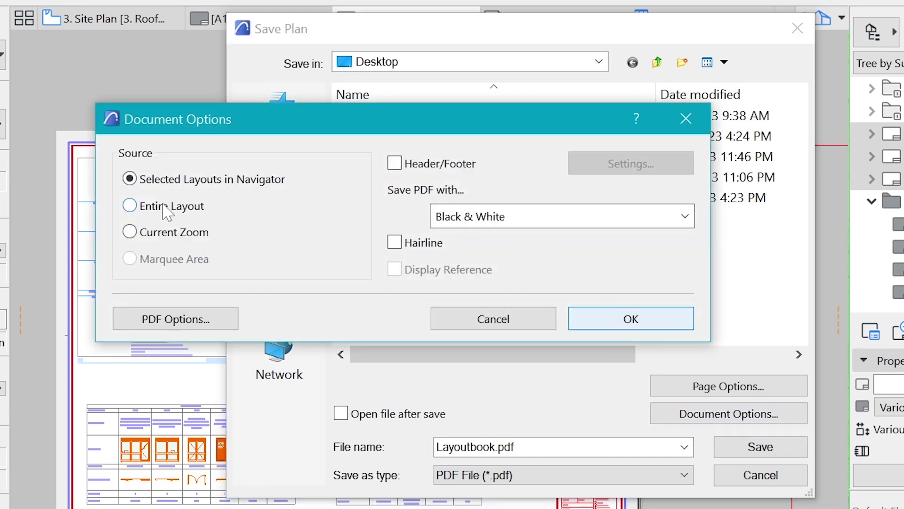
pyautogui.click(143, 206)
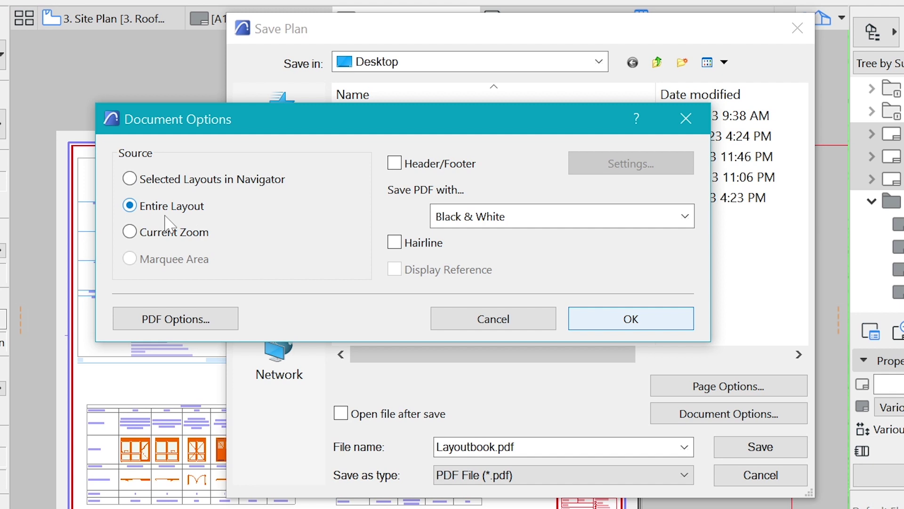
pyautogui.click(131, 182)
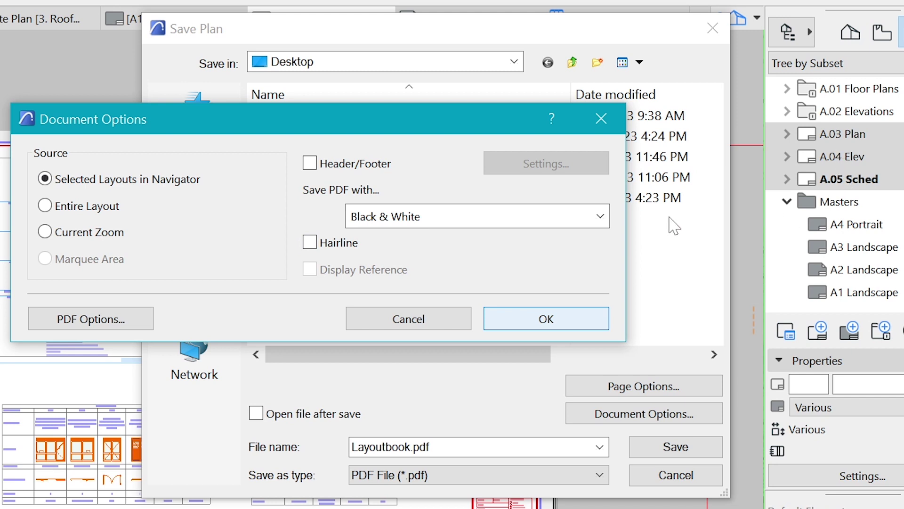
# - Set the PDF to save in Black & White and accept the document options
pyautogui.click(601, 216)
pyautogui.click(519, 242)
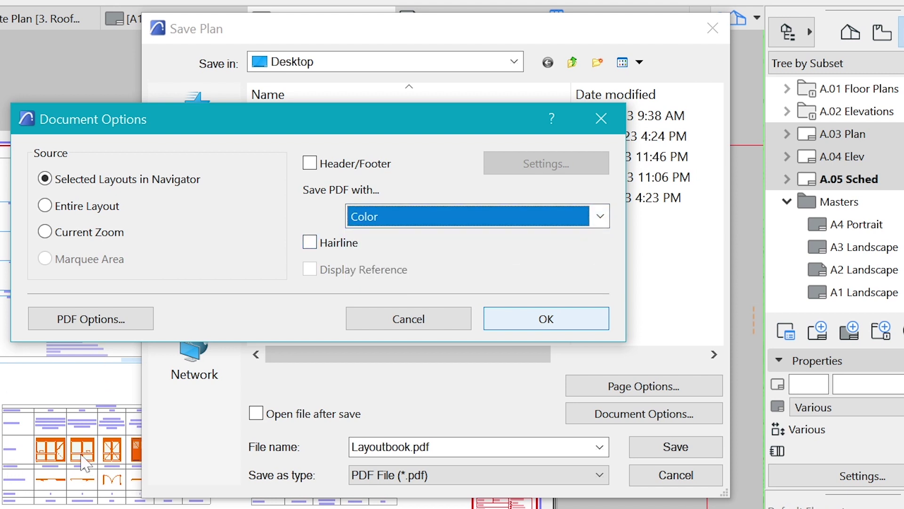
pyautogui.click(599, 218)
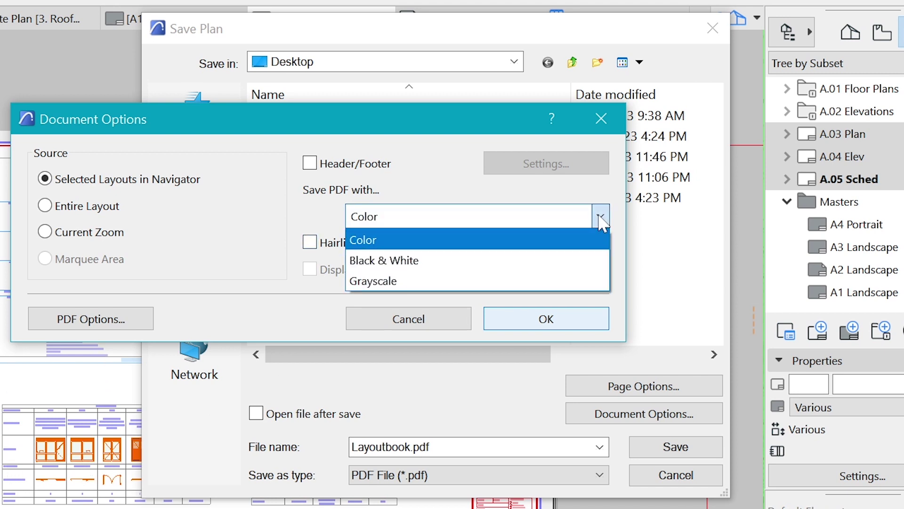
pyautogui.click(568, 262)
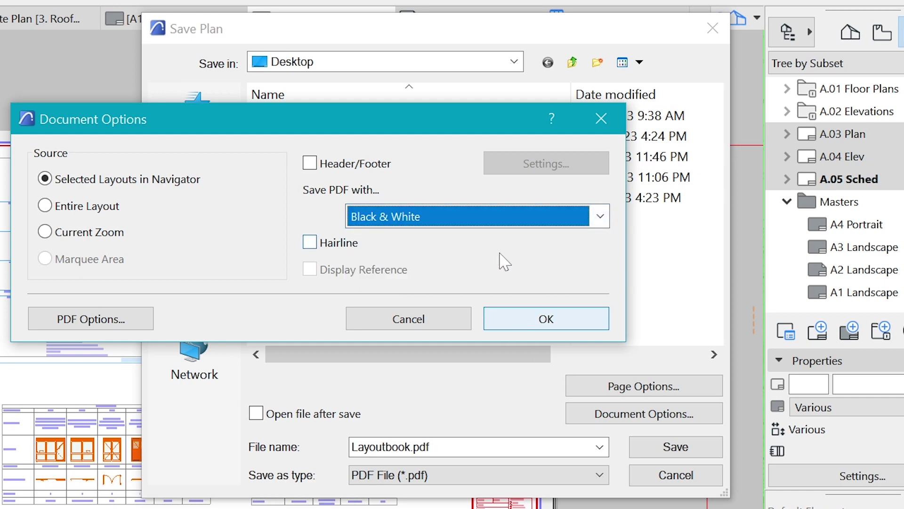
pyautogui.click(545, 319)
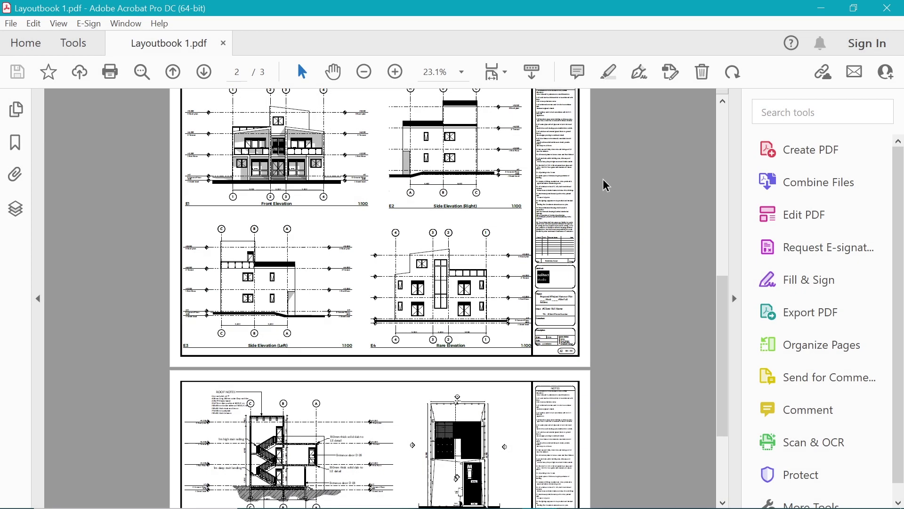
# - In Adobe Acrobat, review the floor plan, elevation, section, site plan and schedule sheets of Layoutbook 1.pdf
pyautogui.scroll(-3, 603, 178)
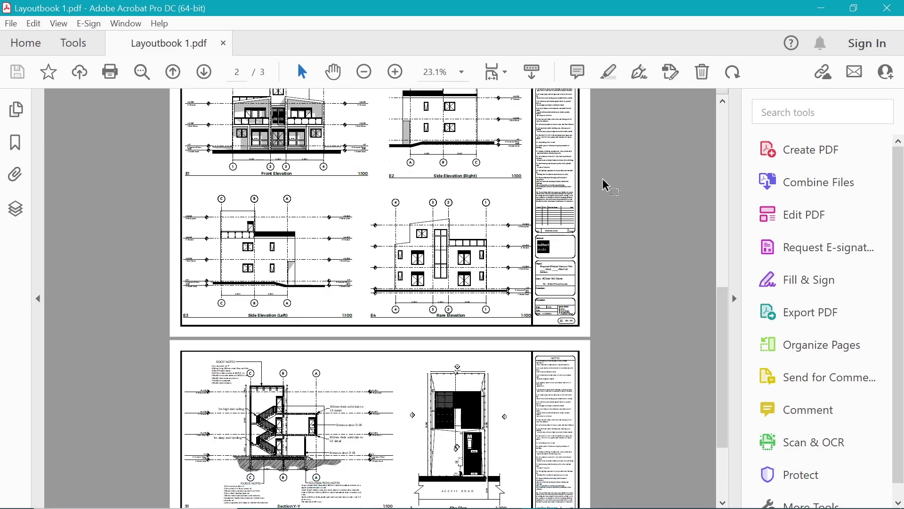
pyautogui.scroll(-3, 603, 179)
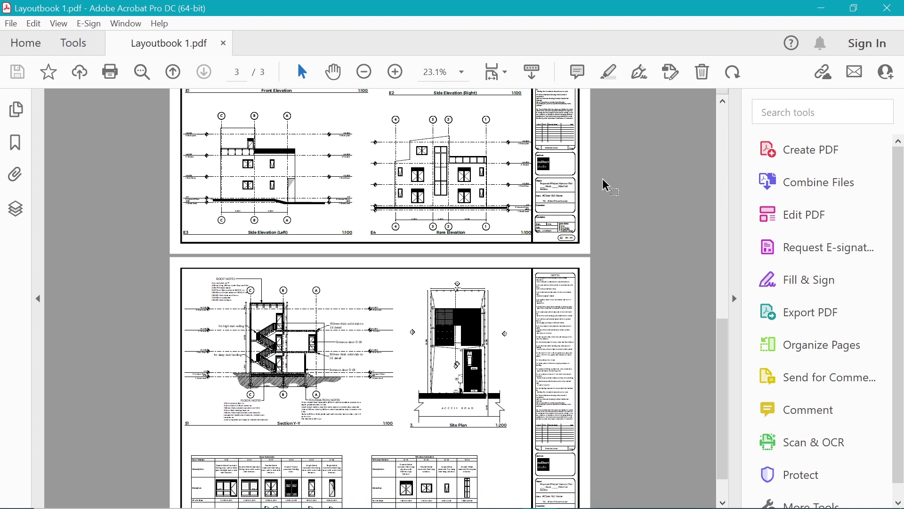
pyautogui.scroll(-1, 603, 178)
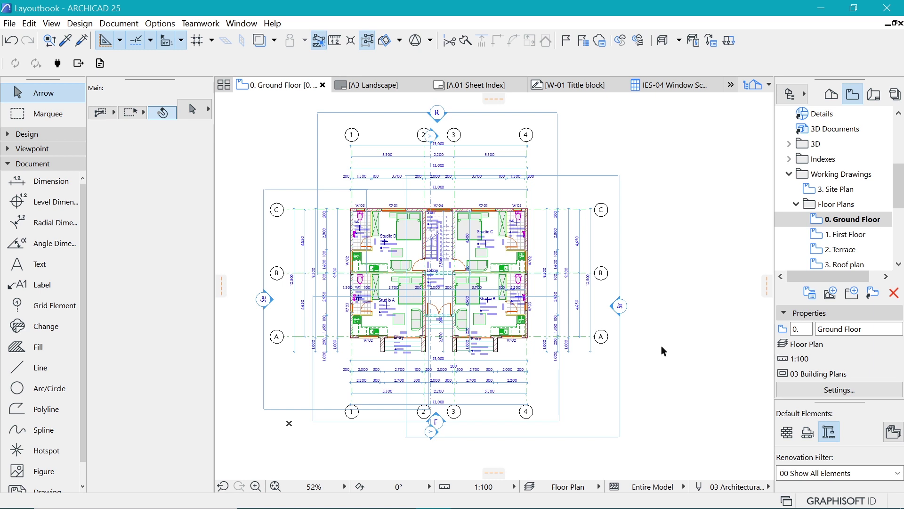
pyautogui.scroll(2, 604, 183)
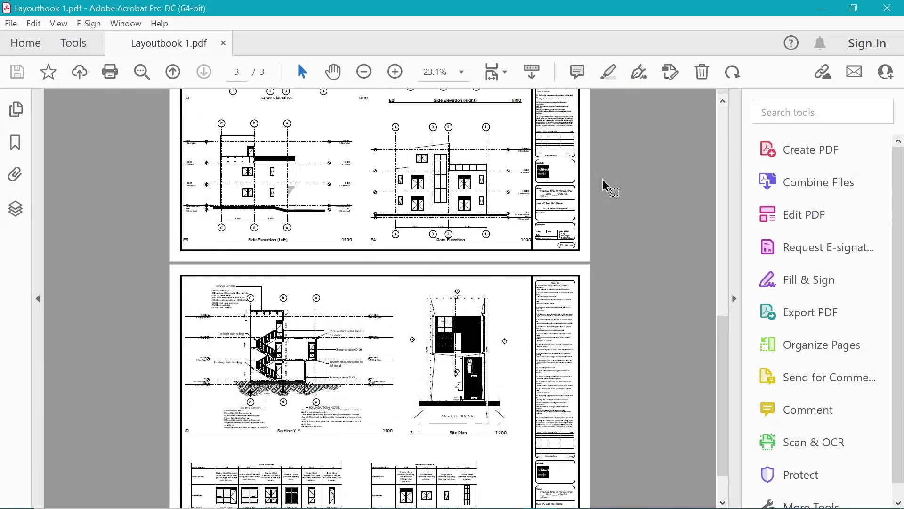
pyautogui.scroll(2, 604, 184)
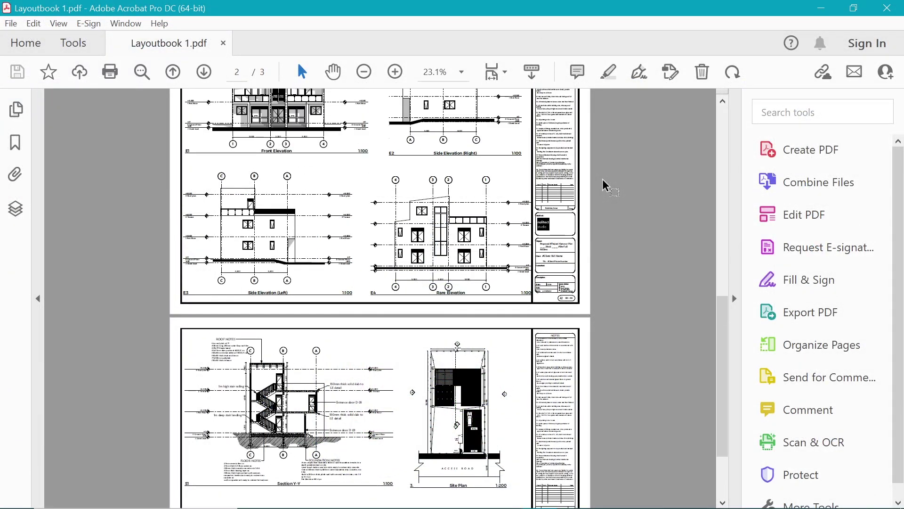
pyautogui.scroll(2, 605, 183)
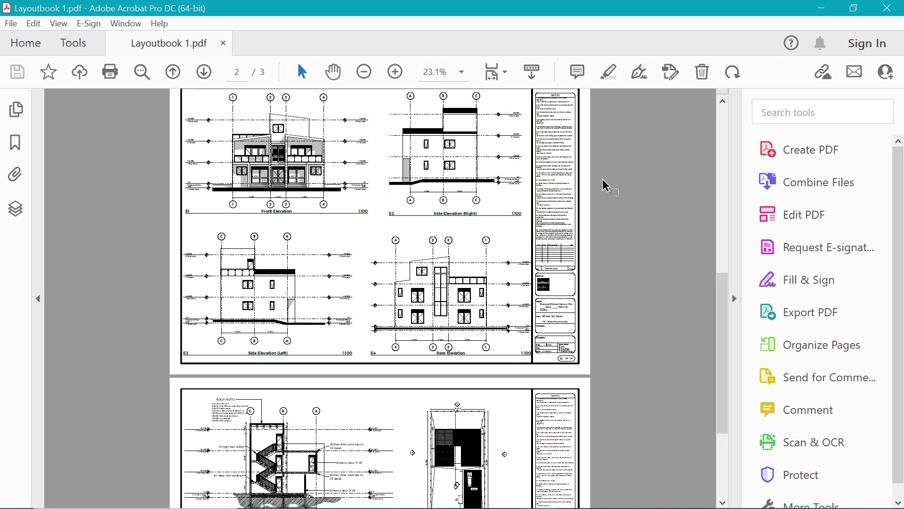
pyautogui.scroll(3, 604, 184)
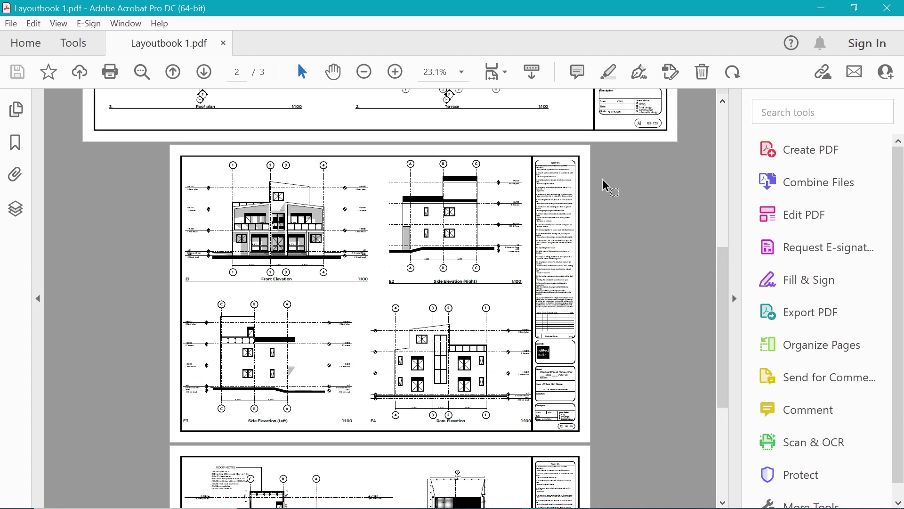
pyautogui.scroll(3, 608, 187)
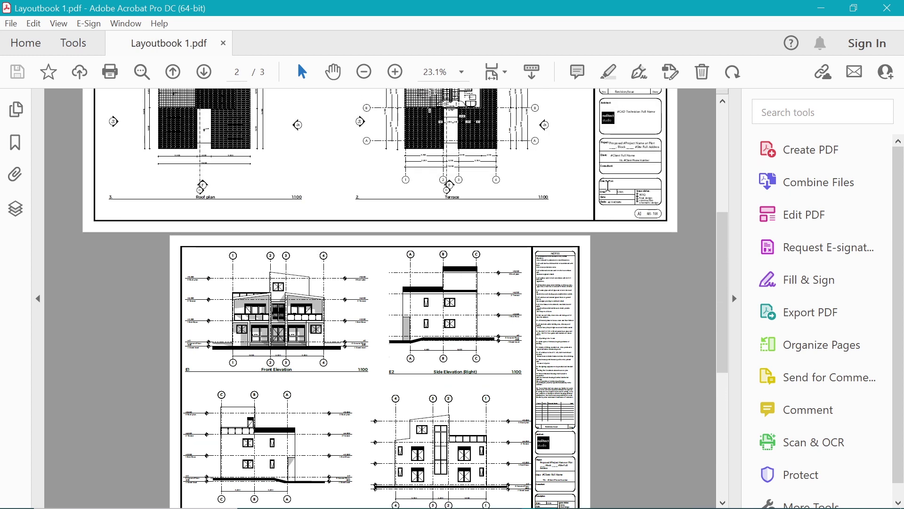
pyautogui.scroll(5, 607, 187)
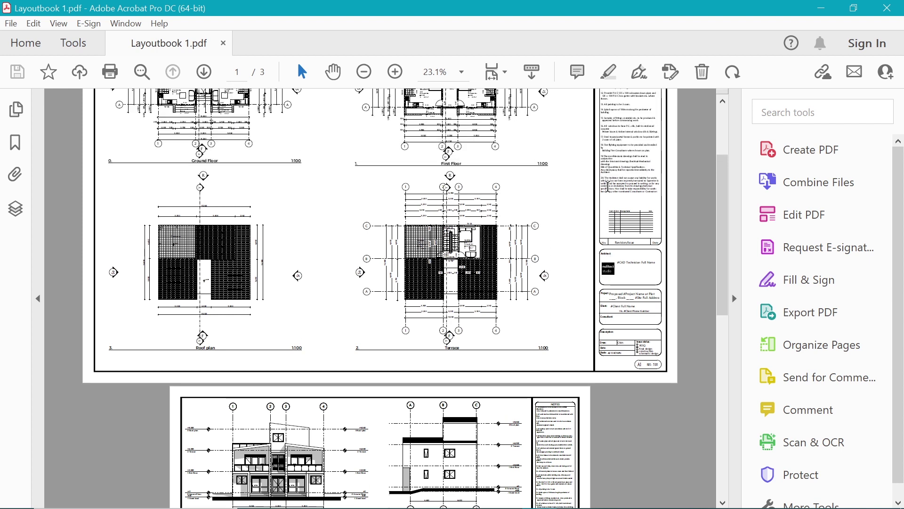
pyautogui.scroll(2, 608, 189)
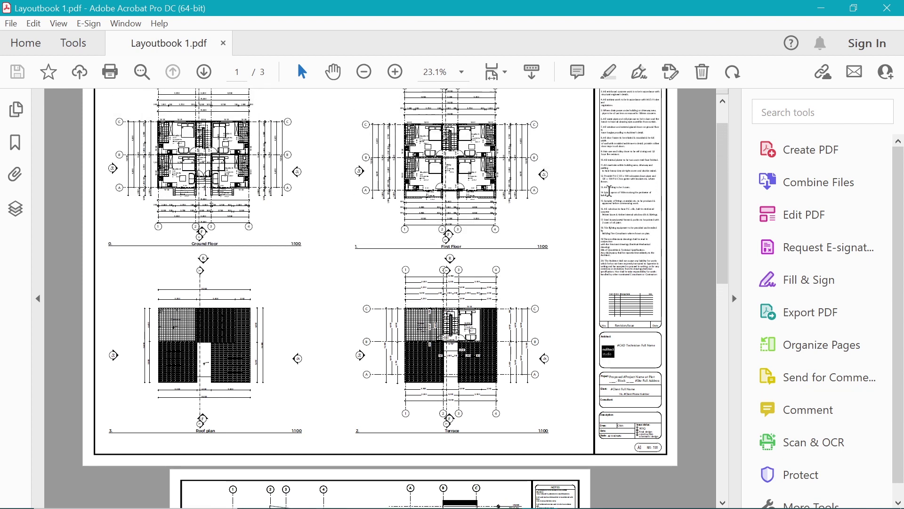
pyautogui.scroll(1, 611, 189)
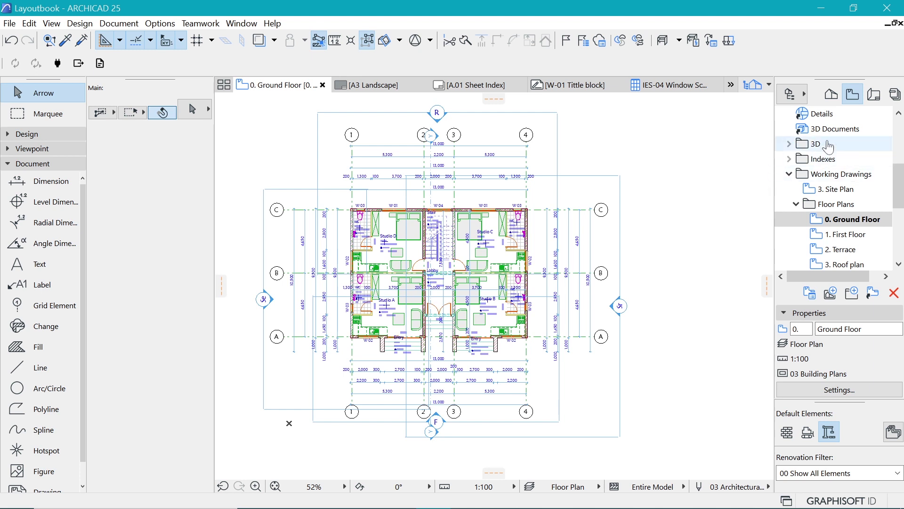
# - Back in ARCHICAD, open the A1 Landscape master from the Layout Book and examine its sheet frame and title block
pyautogui.click(874, 96)
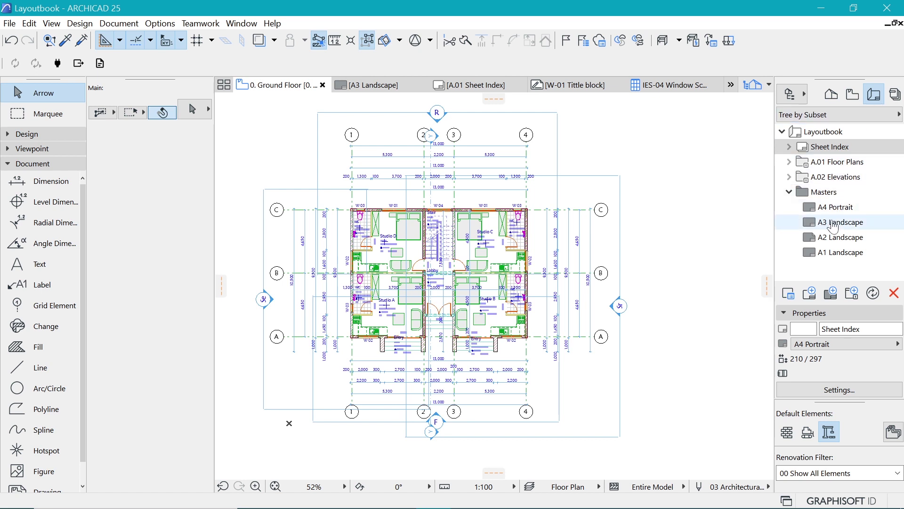
pyautogui.click(828, 193)
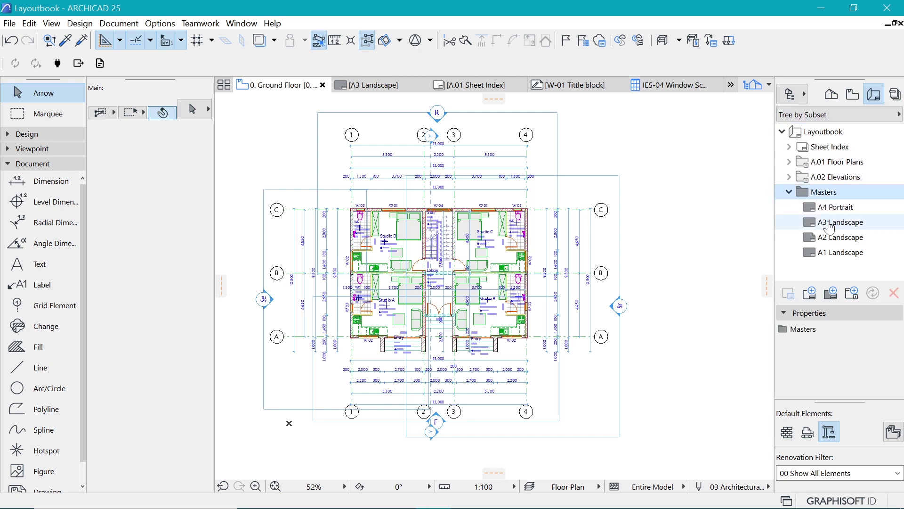
pyautogui.doubleClick(827, 253)
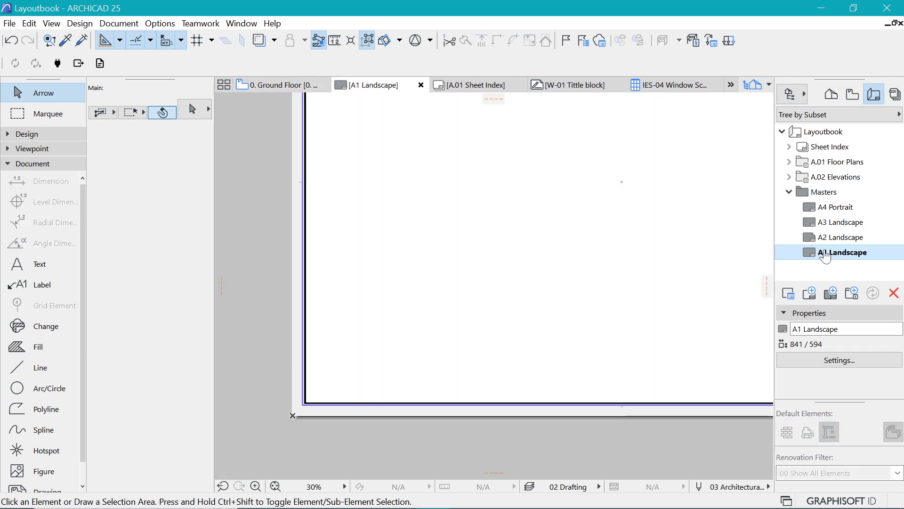
pyautogui.scroll(-5, 405, 281)
pyautogui.scroll(3, 450, 245)
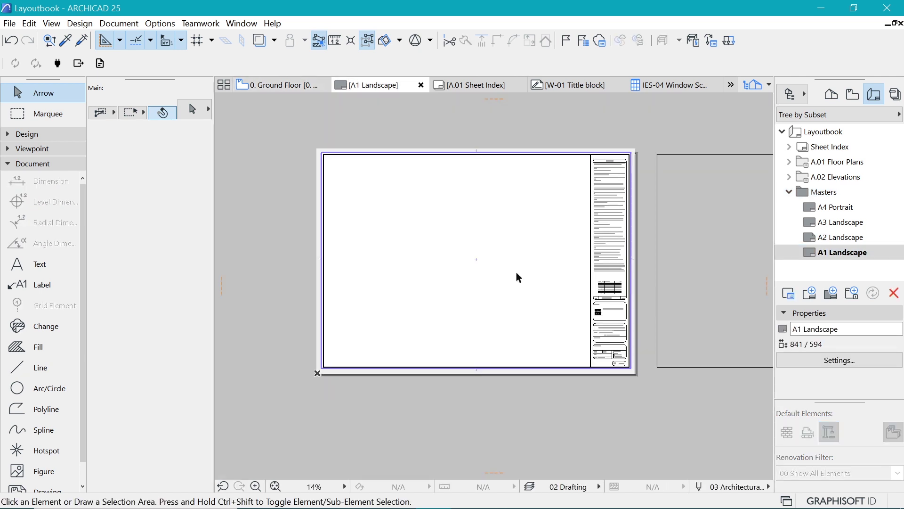
pyautogui.scroll(4, 583, 320)
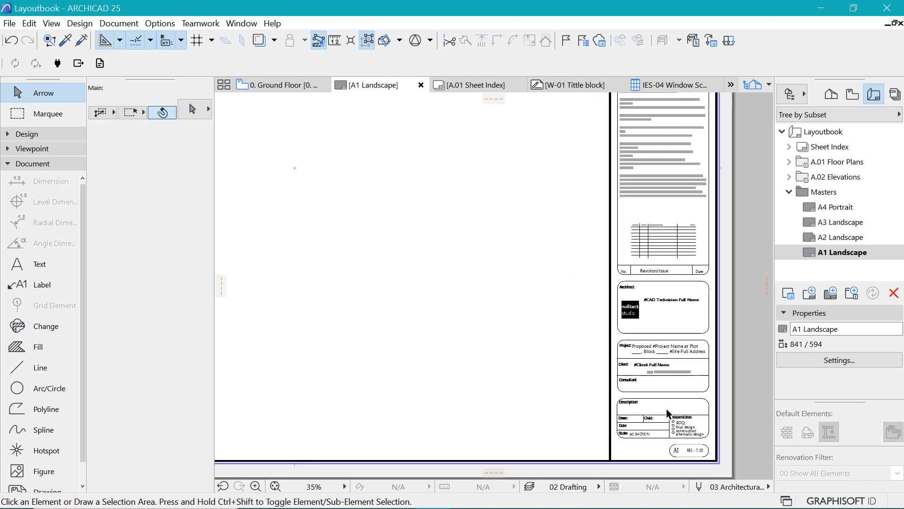
pyautogui.scroll(-3, 666, 408)
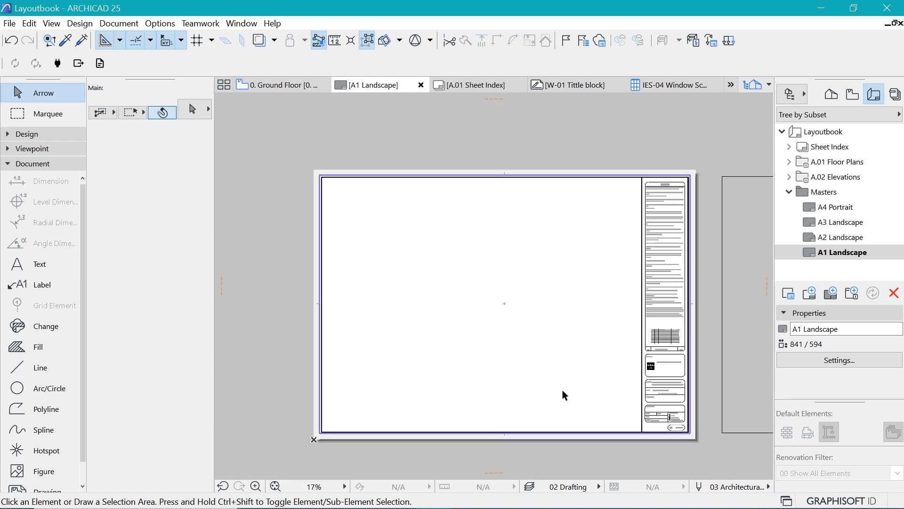
# - Open the A2 Landscape and A3 Landscape master layouts in turn and examine their title blocks
pyautogui.doubleClick(840, 236)
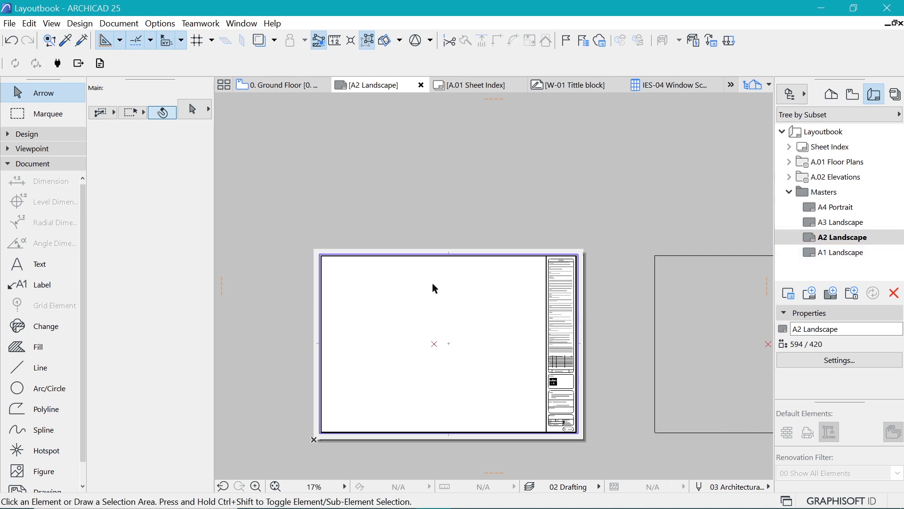
pyautogui.doubleClick(841, 222)
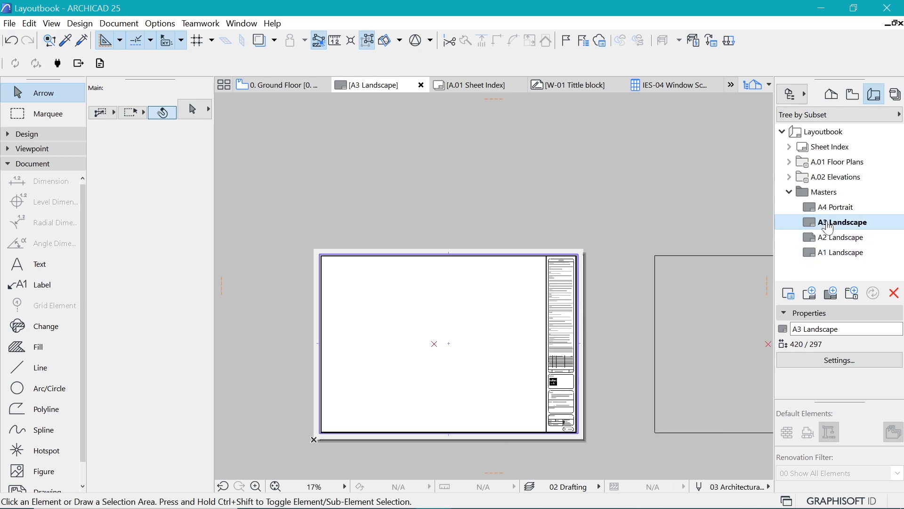
pyautogui.scroll(4, 332, 437)
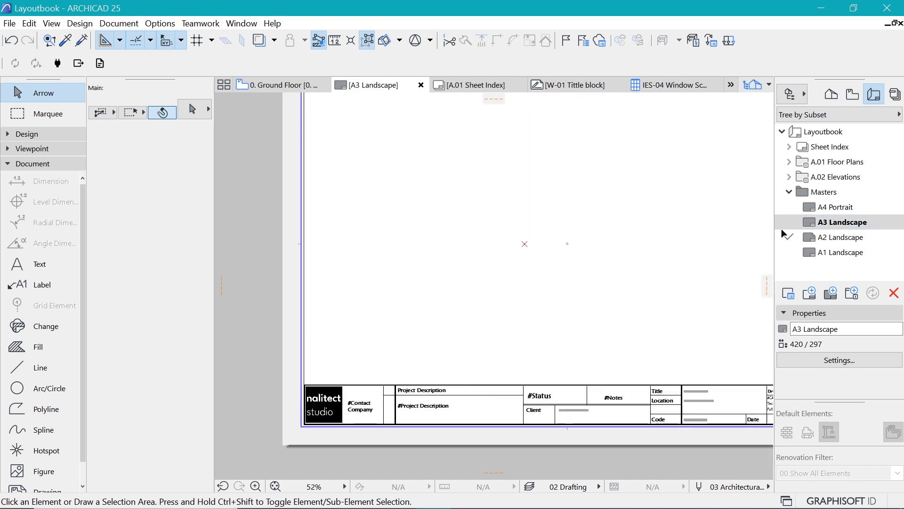
pyautogui.scroll(1, 635, 359)
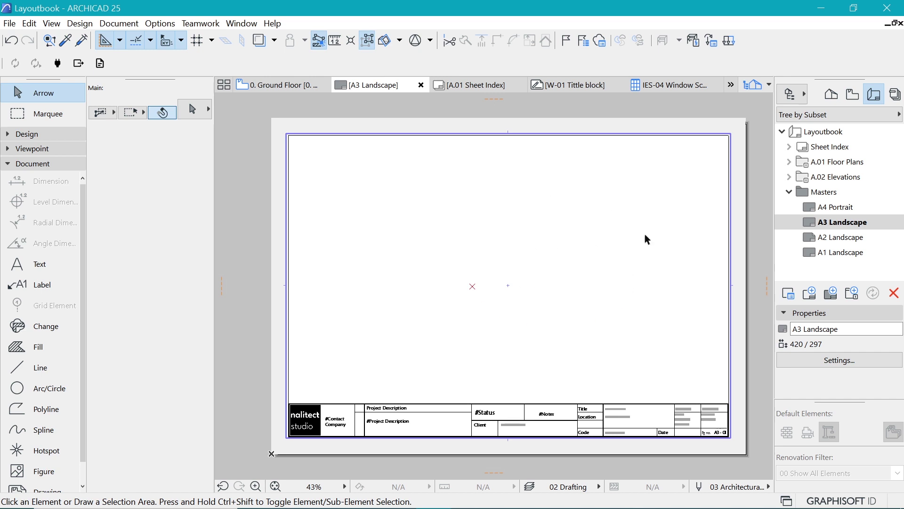
# - Create a new layout named Plan in the Layoutbook, based on the A1 Landscape master layout
pyautogui.click(843, 132)
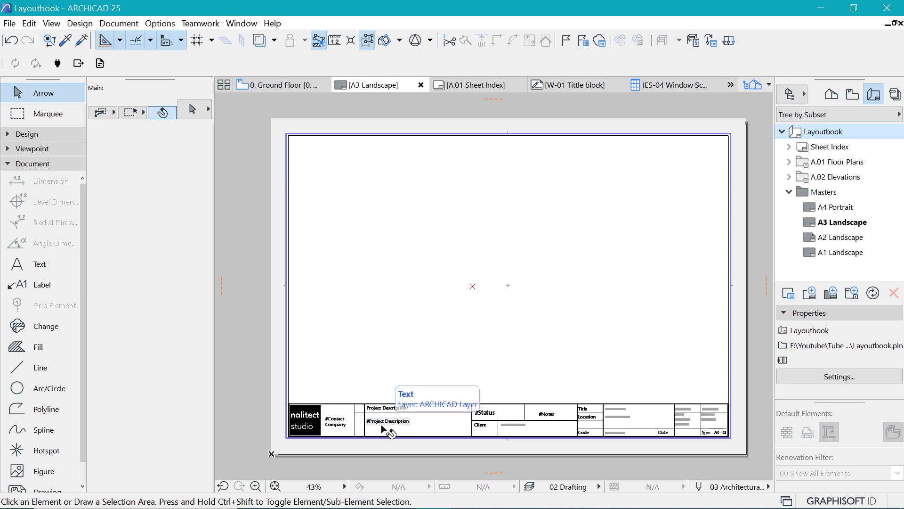
pyautogui.moveTo(384, 430); pyautogui.dragTo(353, 428, button='middle')
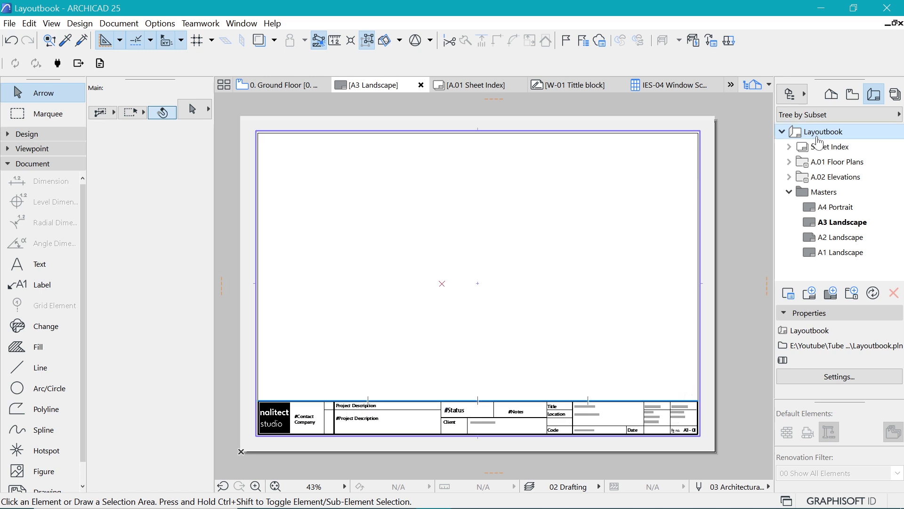
pyautogui.rightClick(818, 140)
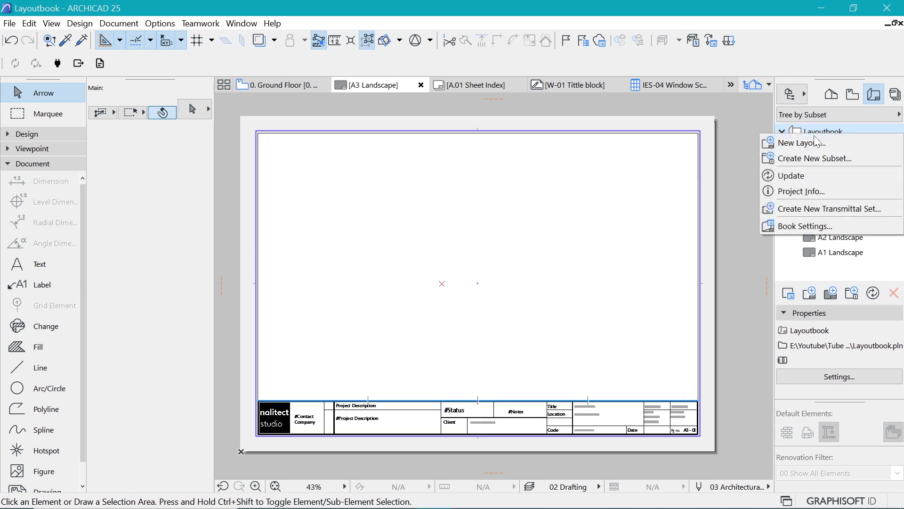
pyautogui.click(810, 142)
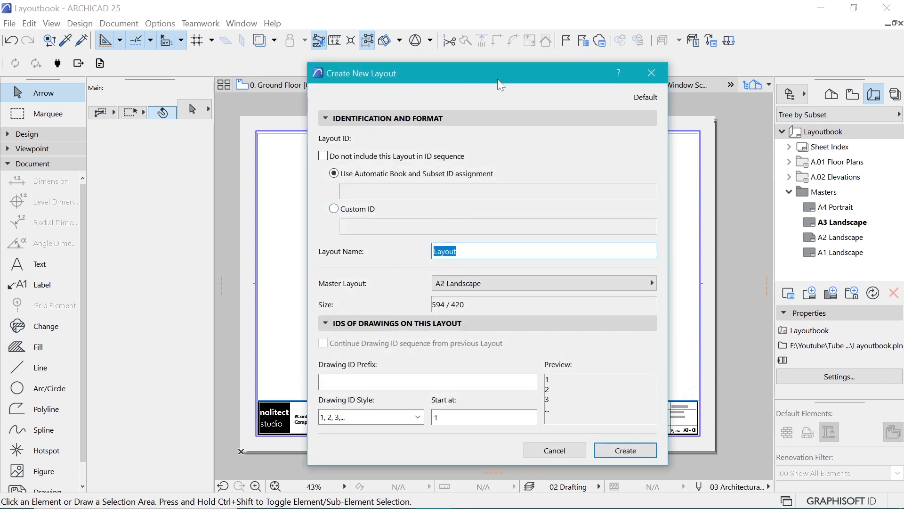
pyautogui.moveTo(499, 78); pyautogui.dragTo(545, 73)
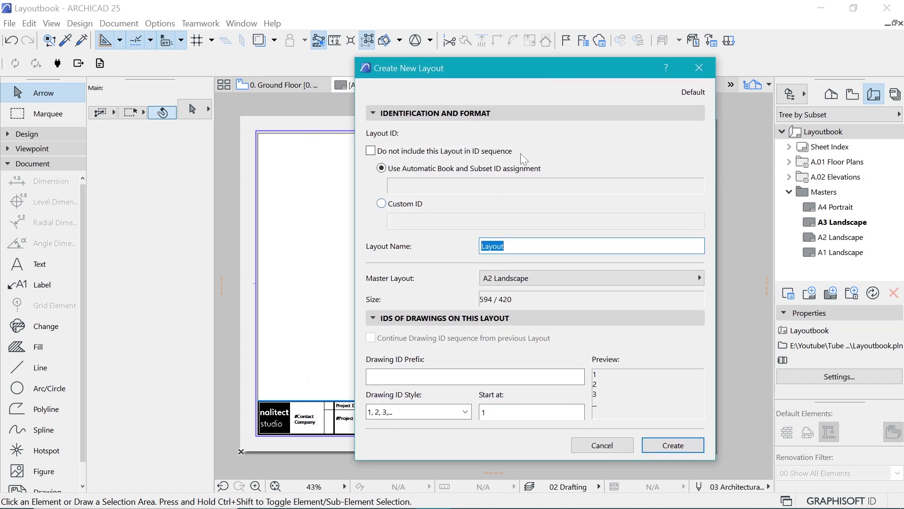
pyautogui.click(522, 279)
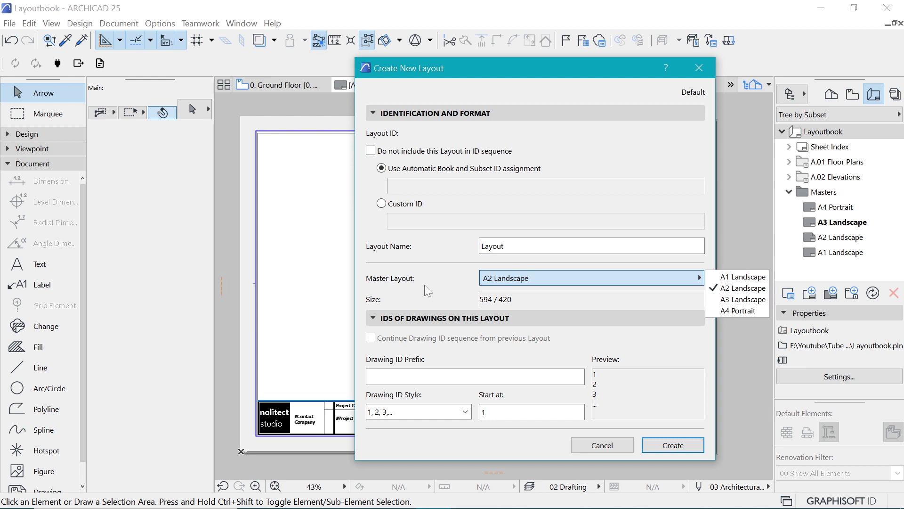
pyautogui.click(726, 277)
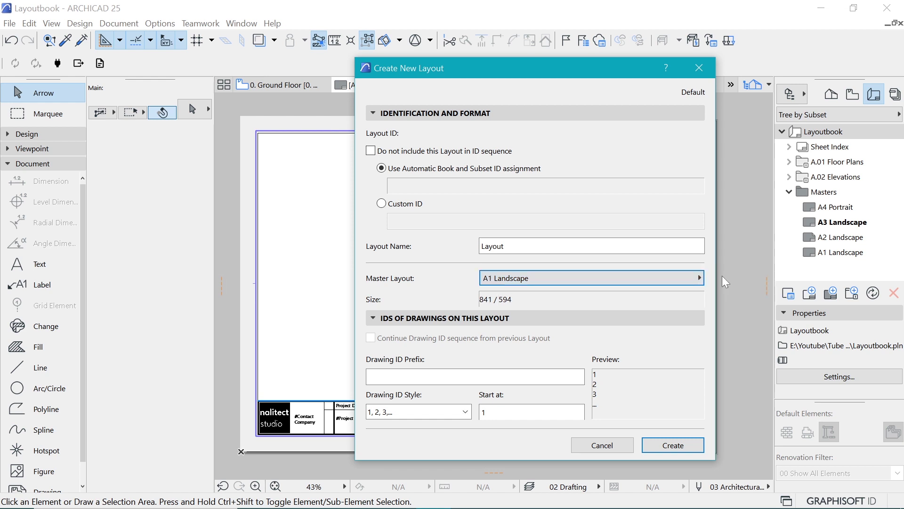
pyautogui.write('P')
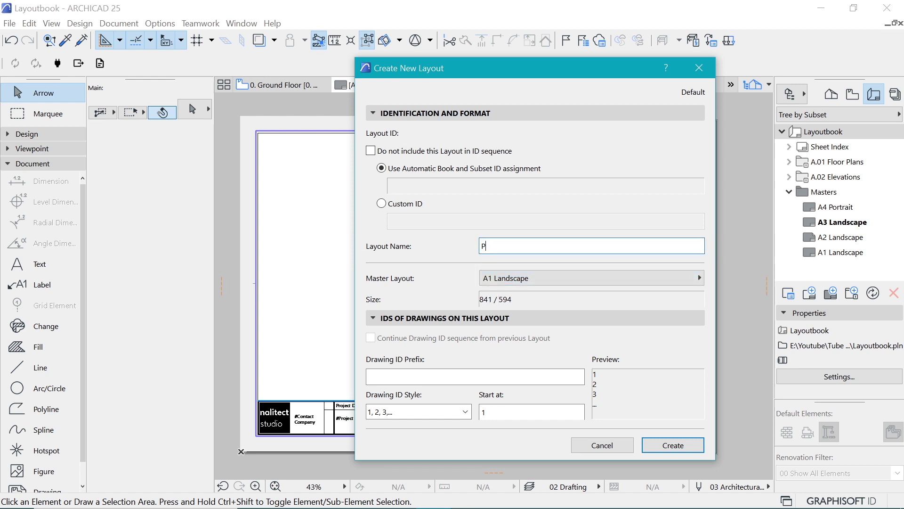
pyautogui.write('lan')
pyautogui.click(660, 442)
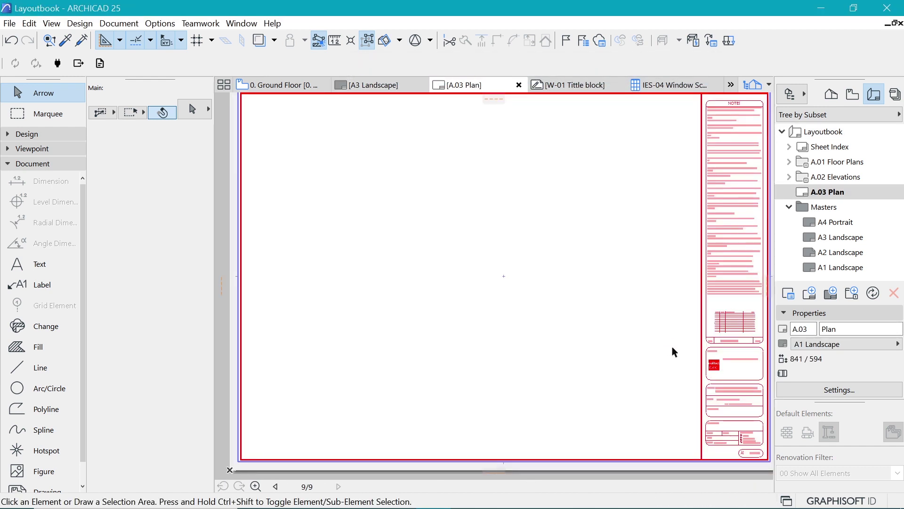
# - Compare the new A.03 Plan layout with the sheet frame and title block of the A1 Landscape master, returning to A.03 Plan
pyautogui.scroll(-1, 448, 376)
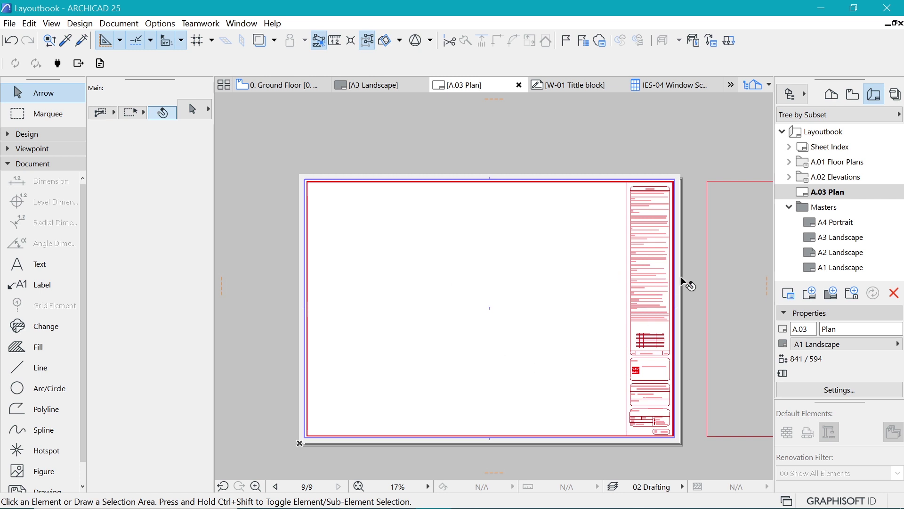
pyautogui.doubleClick(826, 267)
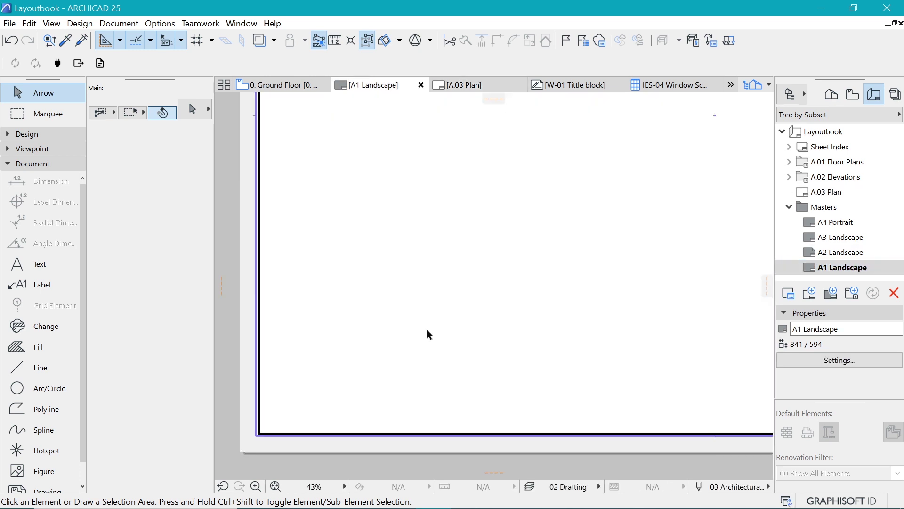
pyautogui.scroll(-4, 427, 329)
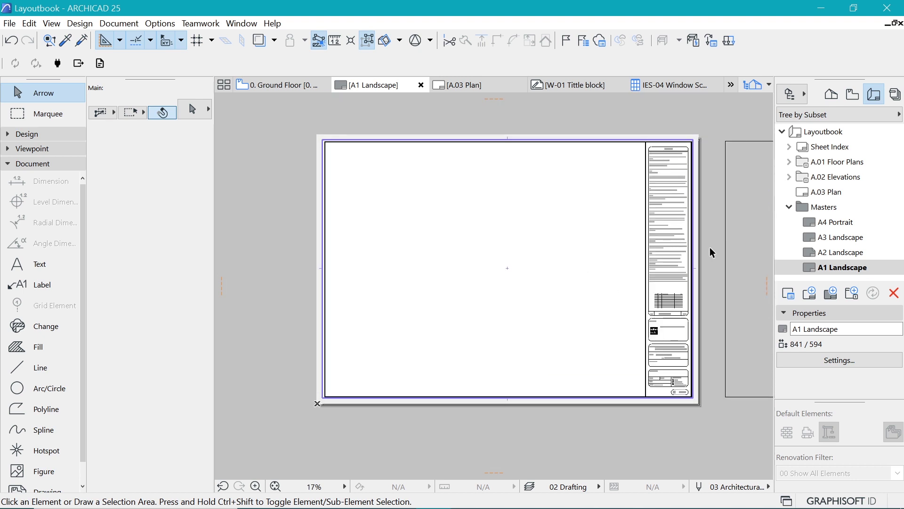
pyautogui.doubleClick(832, 192)
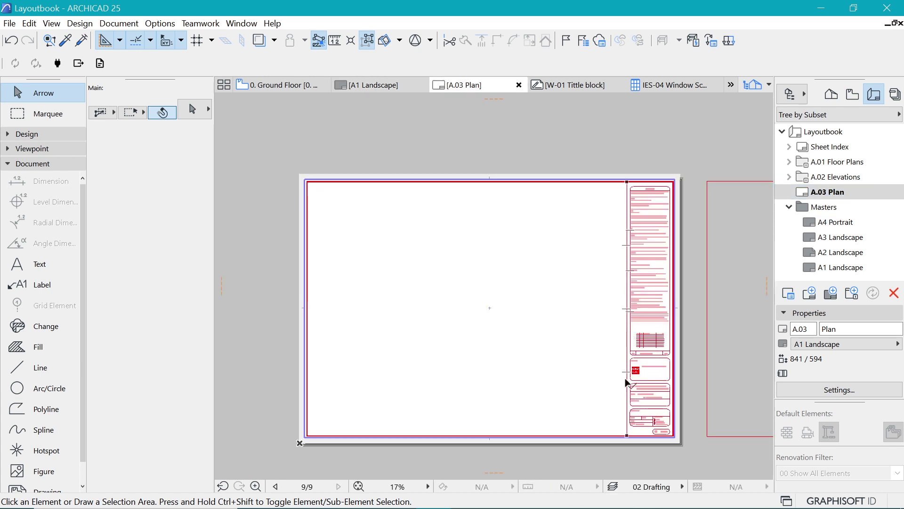
# - Try to select the title block elements directly on the A.03 Plan layout
pyautogui.click(617, 317)
pyautogui.click(614, 332)
pyautogui.click(600, 340)
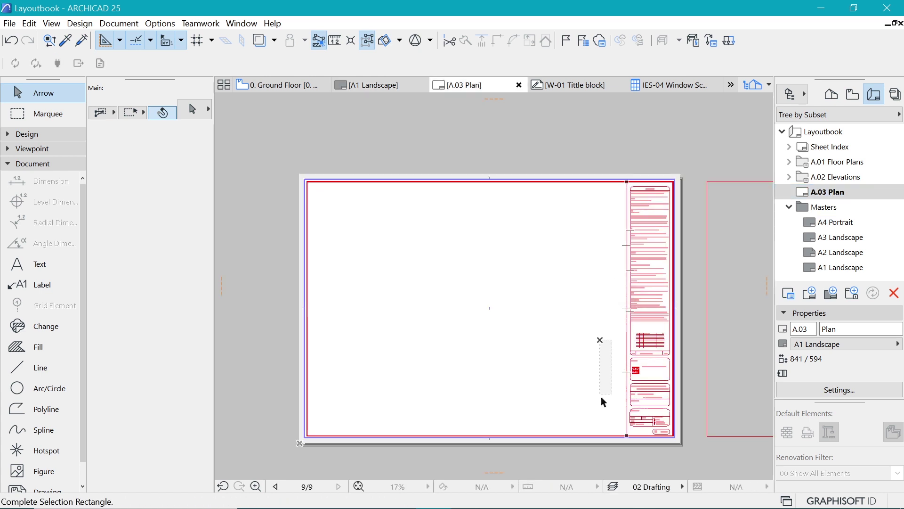
pyautogui.click(606, 413)
pyautogui.click(607, 413)
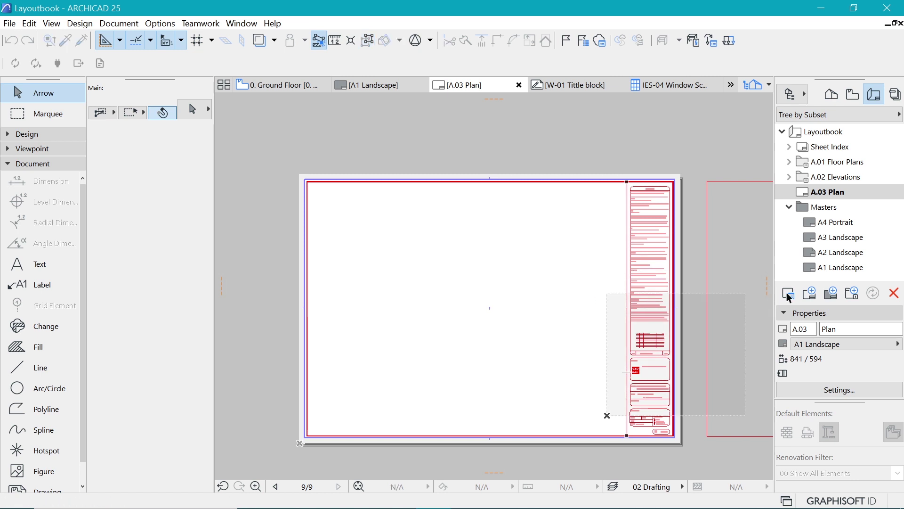
pyautogui.click(642, 356)
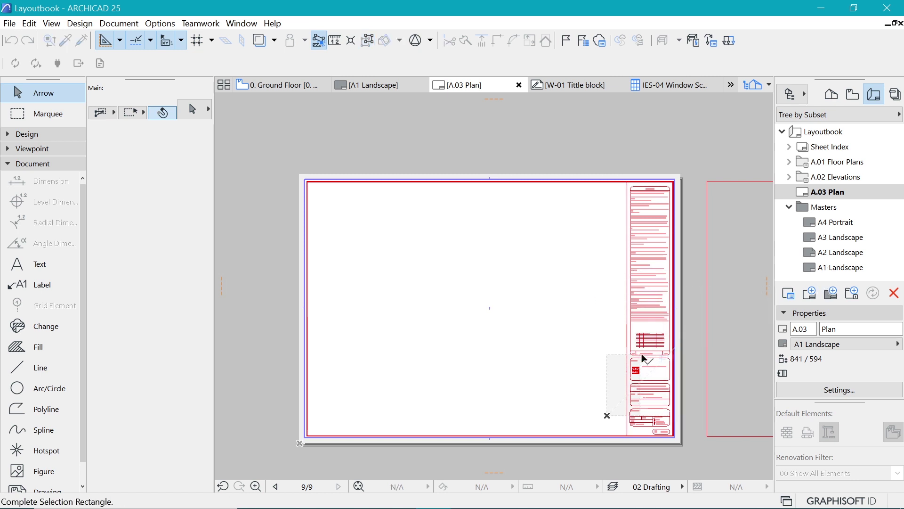
# - Inspect the project text in the A1 Landscape master's title block and return to the A.03 Plan layout
pyautogui.doubleClick(642, 355)
pyautogui.scroll(3, 677, 361)
pyautogui.scroll(2, 677, 360)
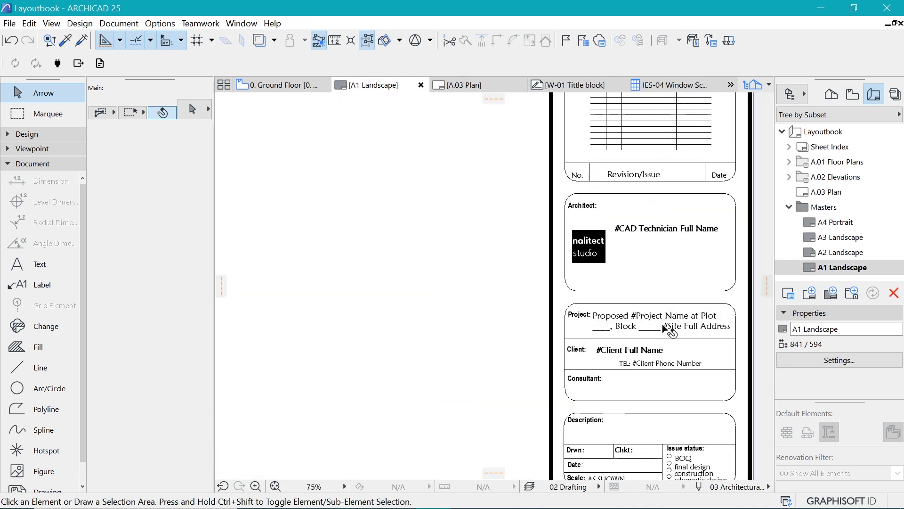
pyautogui.click(659, 327)
pyautogui.click(482, 268)
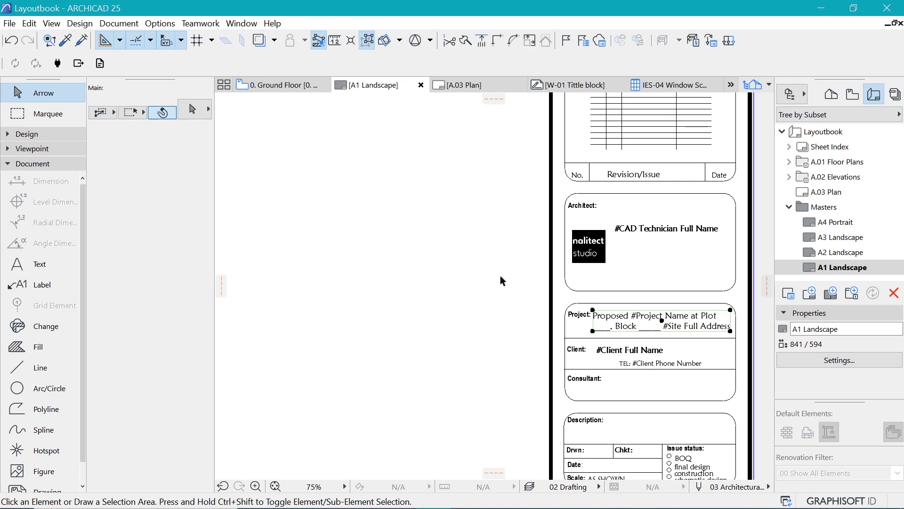
pyautogui.click(817, 193)
pyautogui.doubleClick(818, 193)
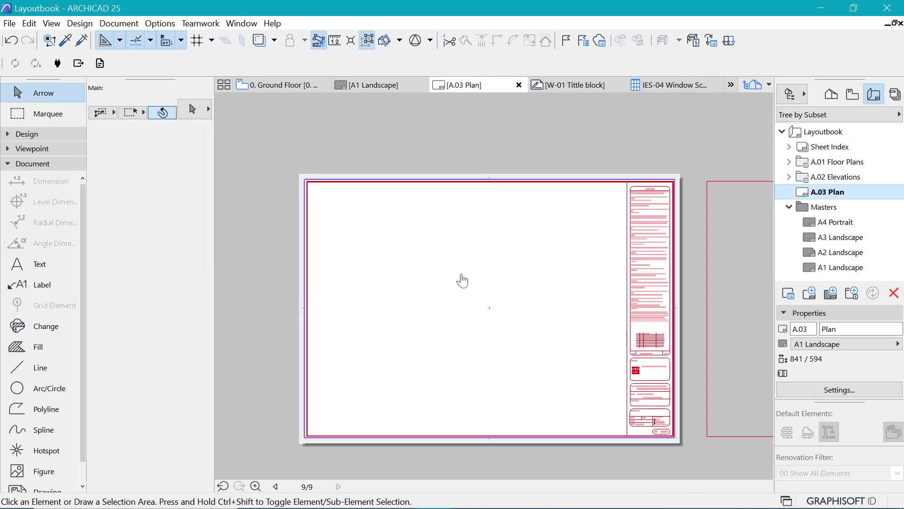
# - Place the 0. Ground Floor view from the View Map in the upper-left area of the A.03 Plan sheet
pyautogui.scroll(1, 451, 369)
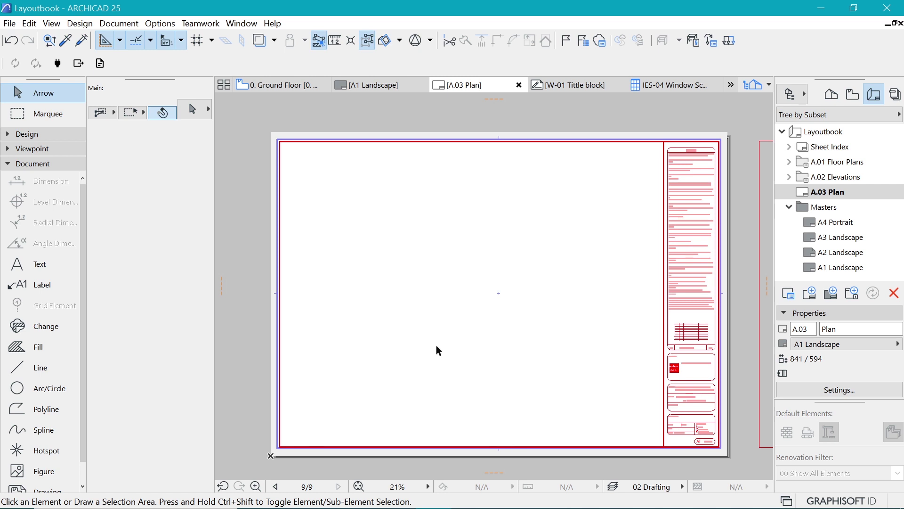
pyautogui.click(852, 95)
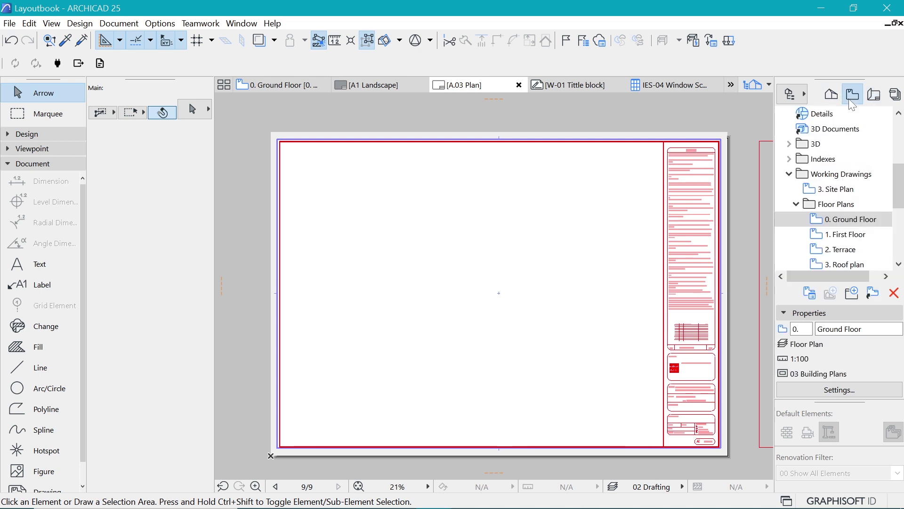
pyautogui.click(838, 224)
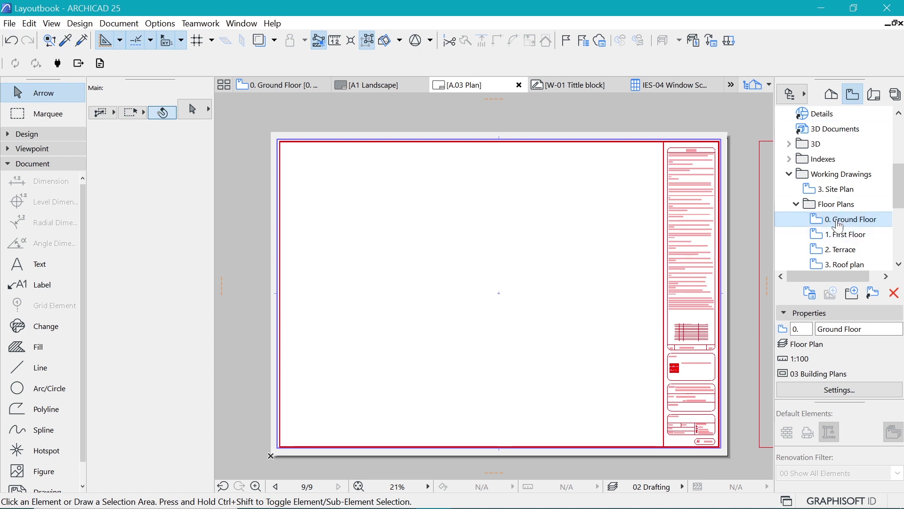
pyautogui.moveTo(837, 224)
pyautogui.mouseDown()
pyautogui.moveTo(575, 161)
pyautogui.moveTo(381, 208)
pyautogui.mouseUp()
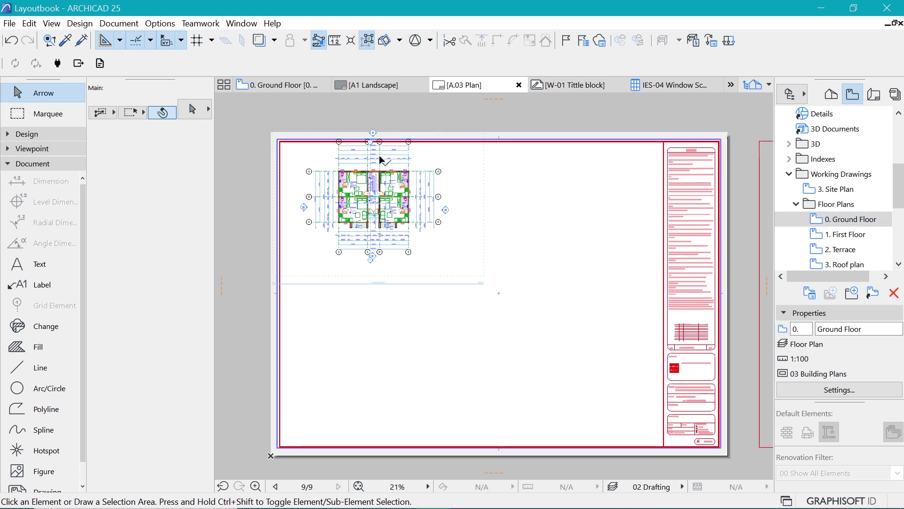
pyautogui.click(348, 141)
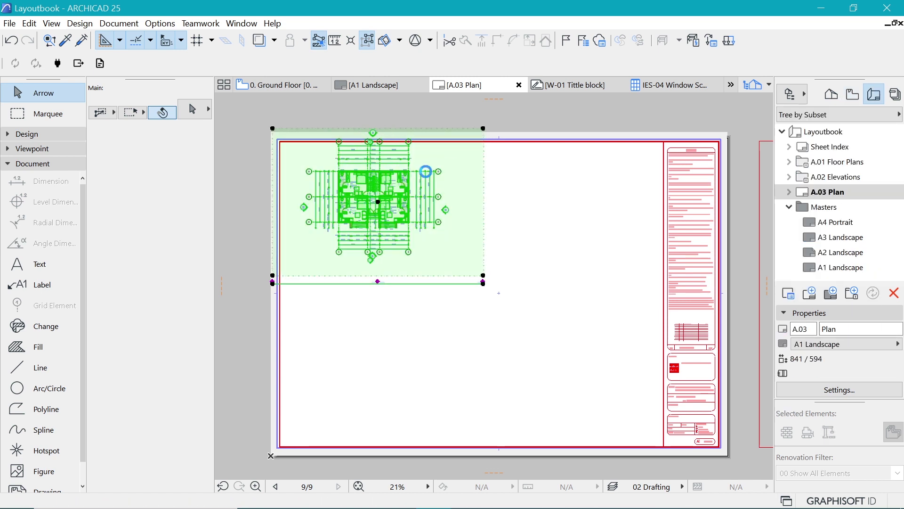
pyautogui.click(425, 171)
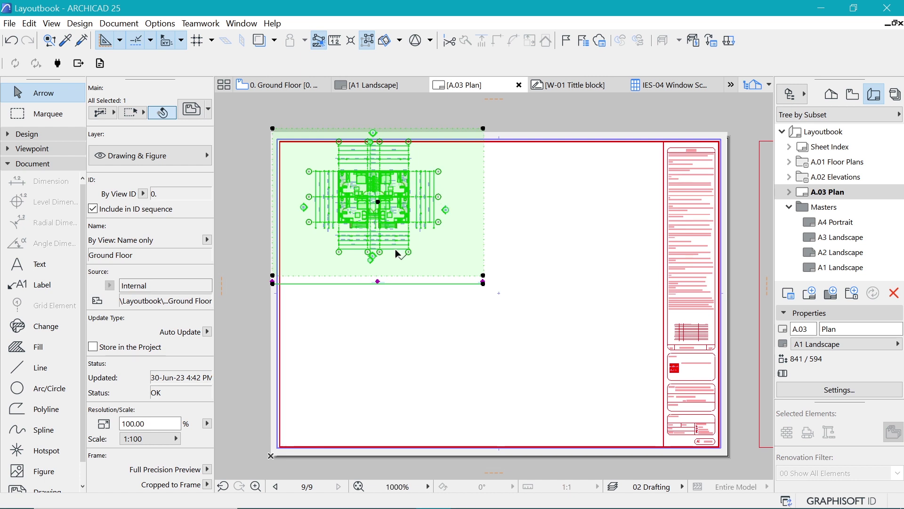
pyautogui.click(526, 206)
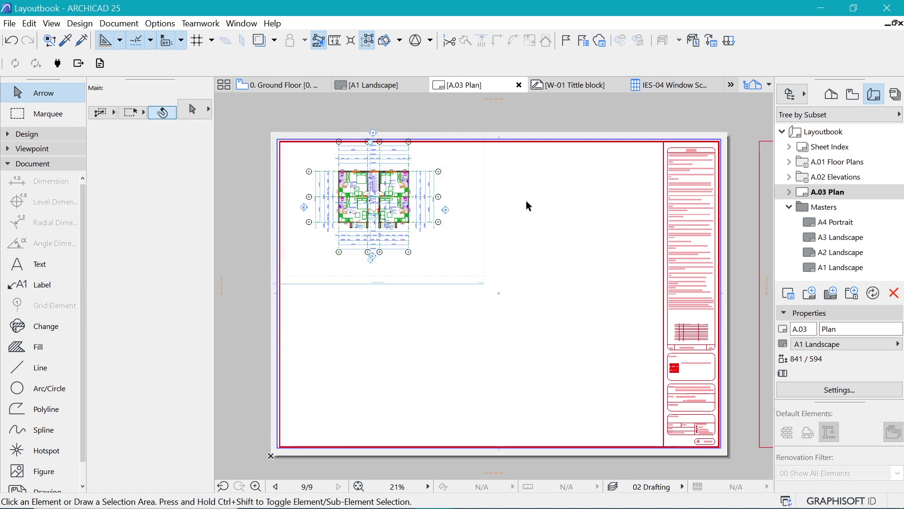
# - Place the 1. First Floor view beside the ground floor drawing, and add the 2. Terrace and 3. Roof plan views together
pyautogui.click(853, 95)
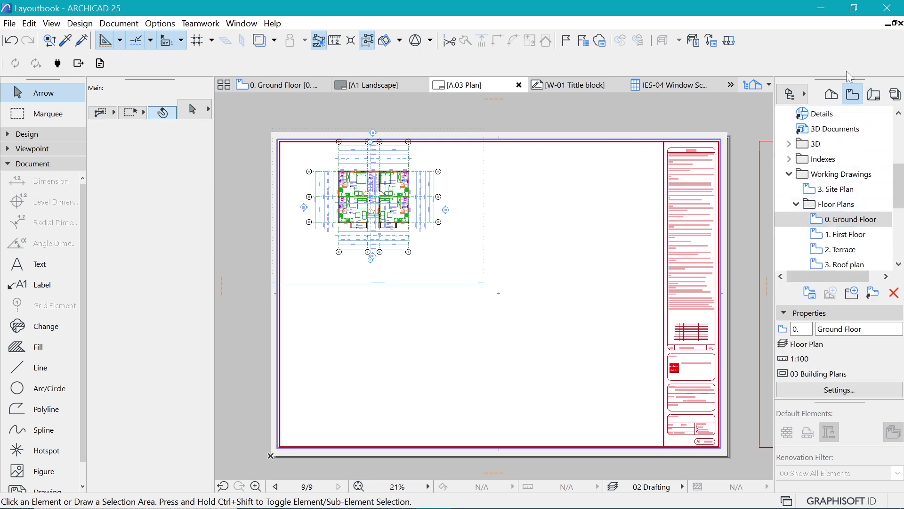
pyautogui.moveTo(843, 234)
pyautogui.mouseDown()
pyautogui.moveTo(815, 245)
pyautogui.moveTo(631, 233)
pyautogui.moveTo(575, 207)
pyautogui.mouseUp()
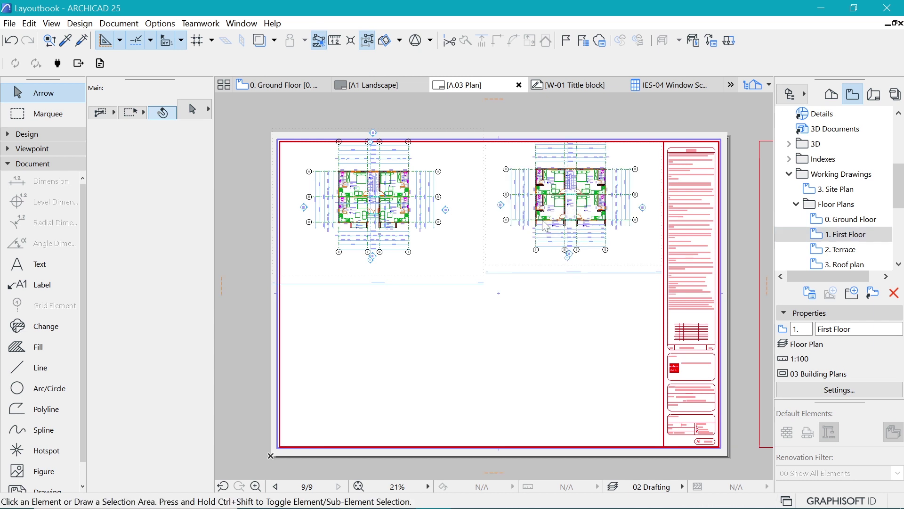
pyautogui.click(841, 249)
pyautogui.scroll(-1, 845, 230)
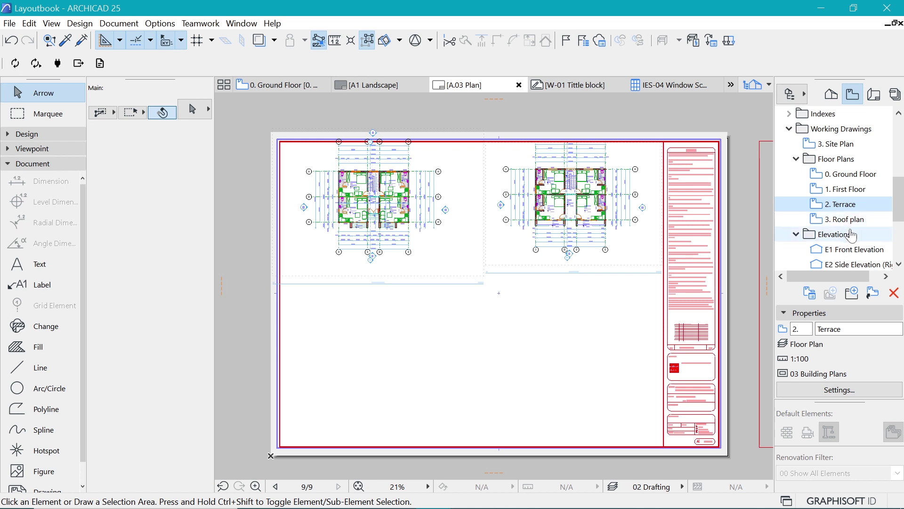
pyautogui.keyDown('ctrl'); pyautogui.click(846, 219); pyautogui.keyUp('ctrl')
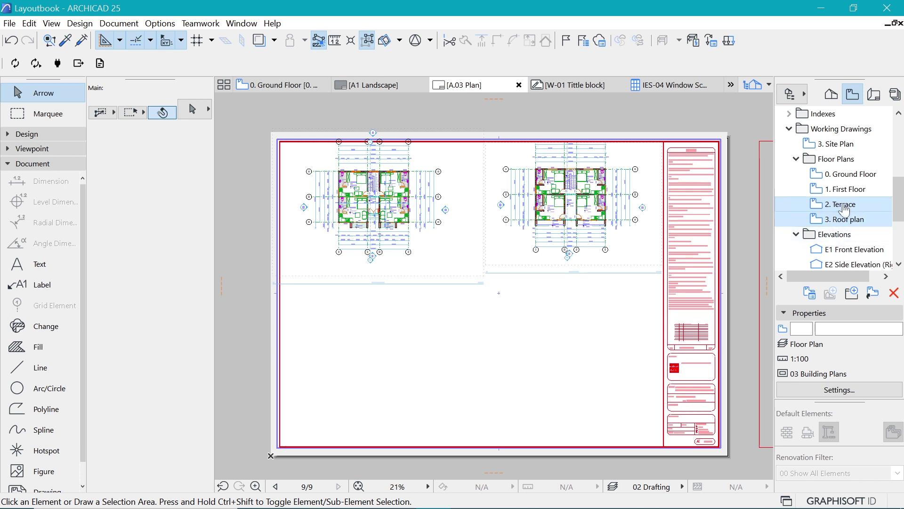
pyautogui.moveTo(843, 210); pyautogui.dragTo(462, 330)
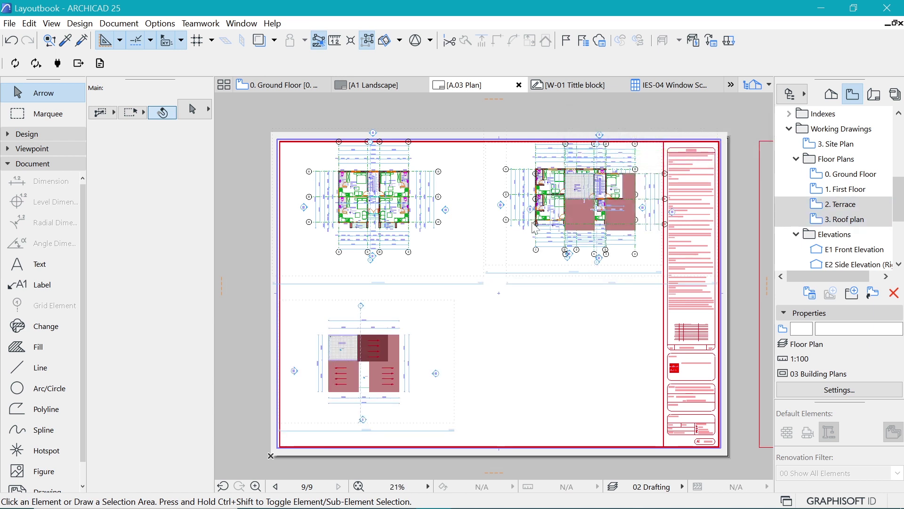
# - Move the Terrace drawing off the First Floor drawing into the empty lower-right area of the sheet
pyautogui.click(611, 210)
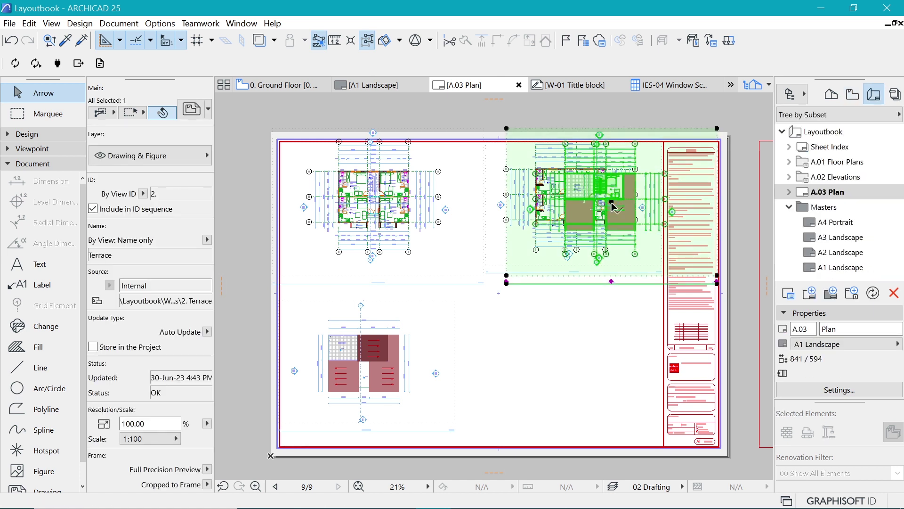
pyautogui.click(611, 202)
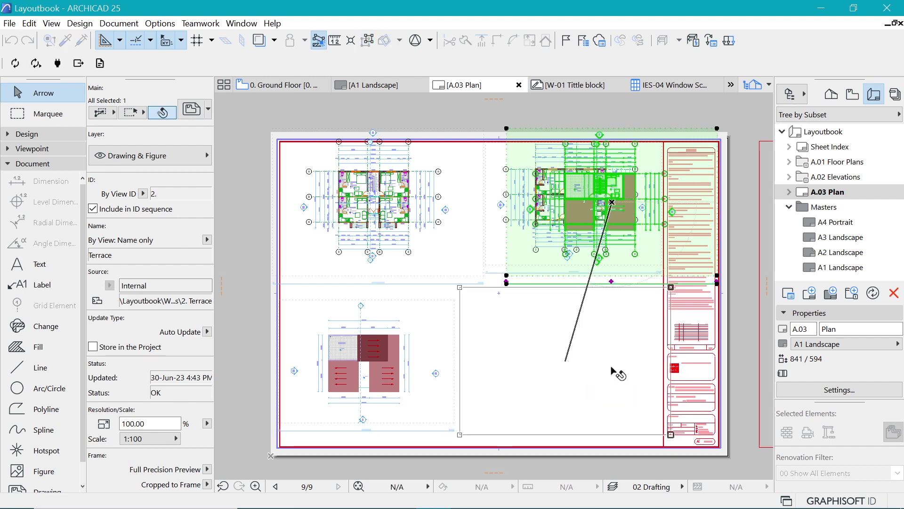
pyautogui.click(593, 366)
# - Crop the Ground Floor drawing by pulling the right and left edges of its frame inward toward the plan
pyautogui.click(466, 237)
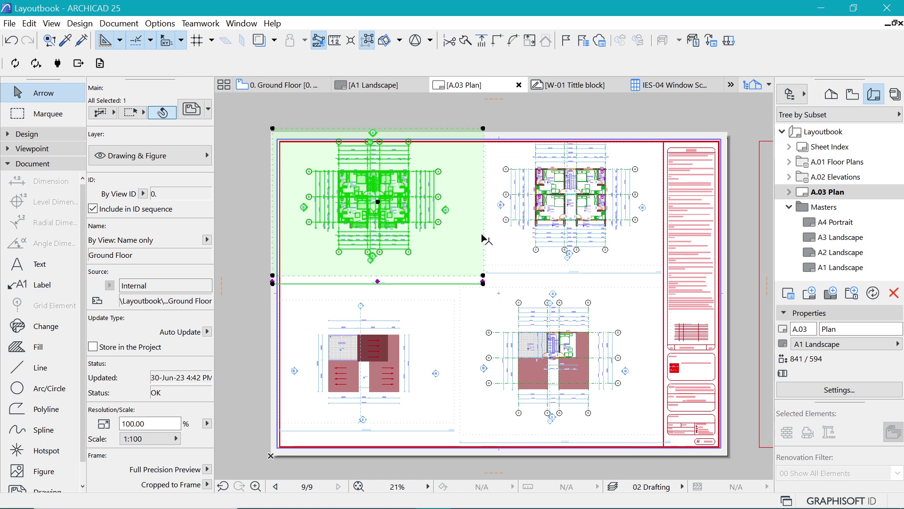
pyautogui.click(482, 238)
pyautogui.click(594, 299)
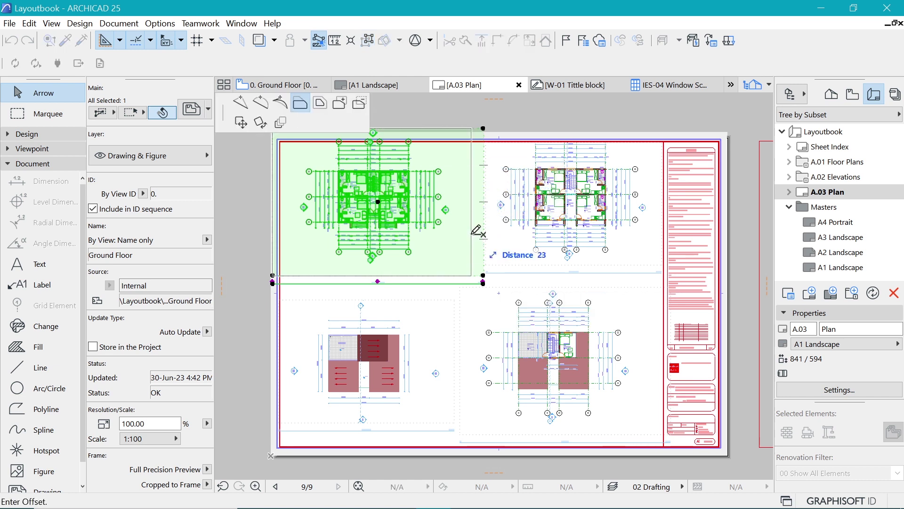
pyautogui.click(453, 231)
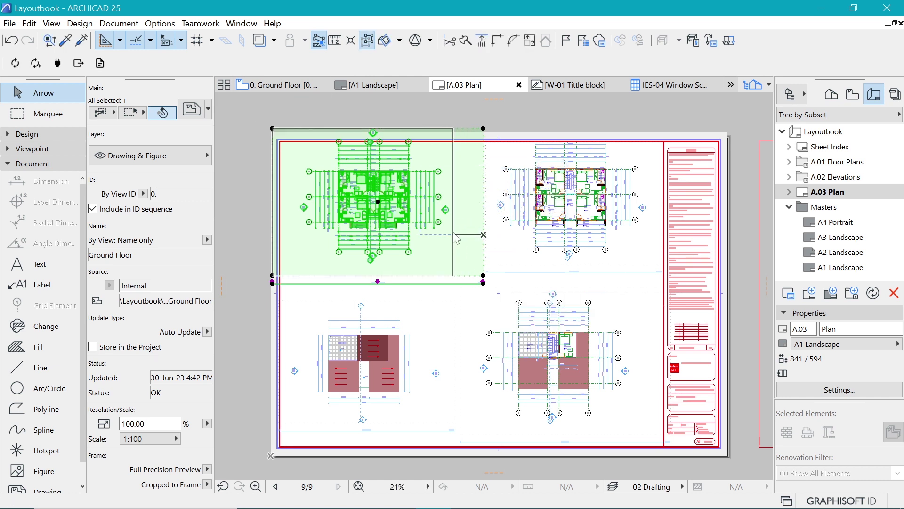
pyautogui.click(294, 231)
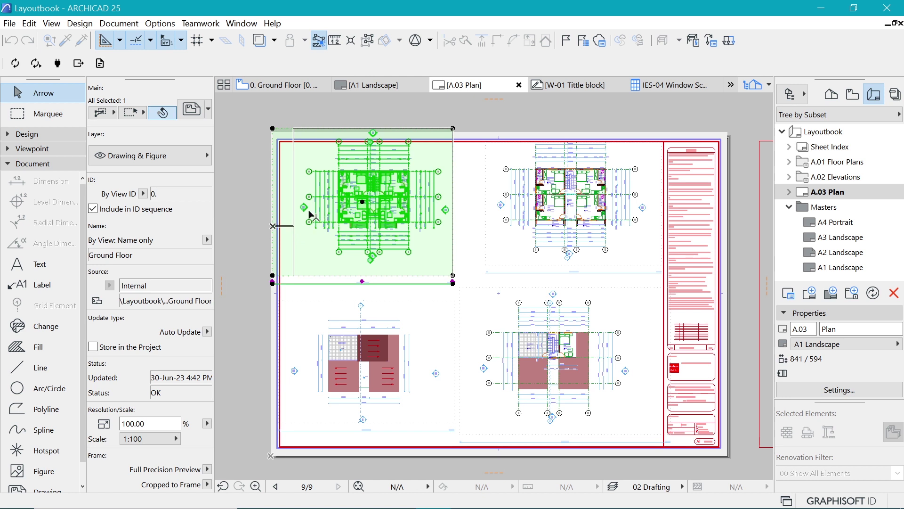
pyautogui.press('Escape')
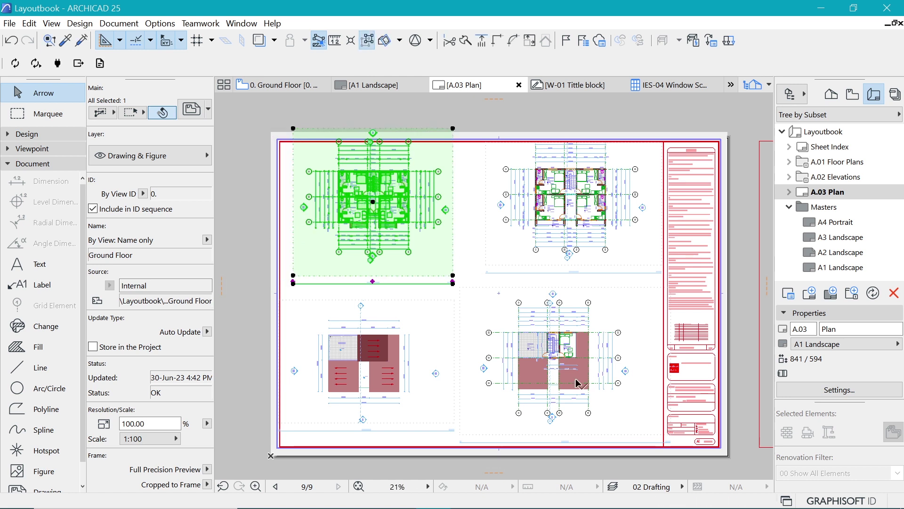
# - Select all four drawings on the A.03 Plan sheet and set their frame behavior to Fit Frame to drawing
pyautogui.click(250, 451)
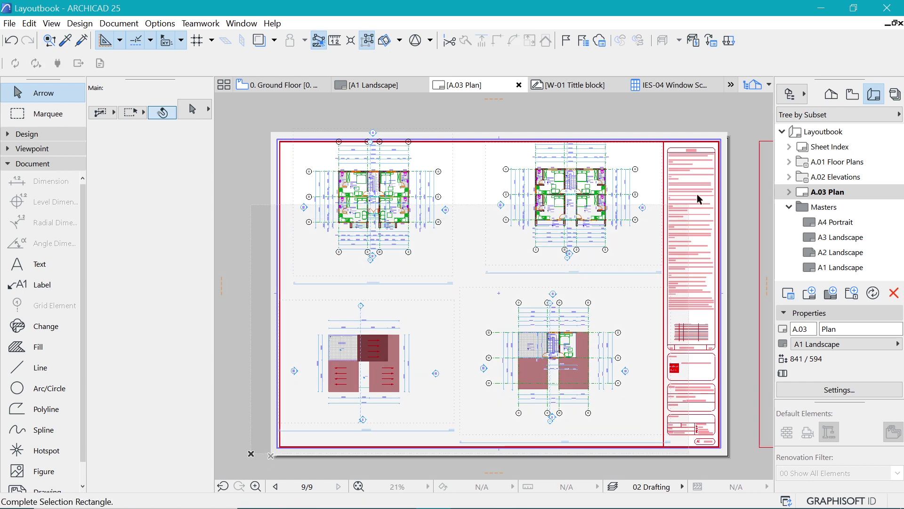
pyautogui.click(706, 177)
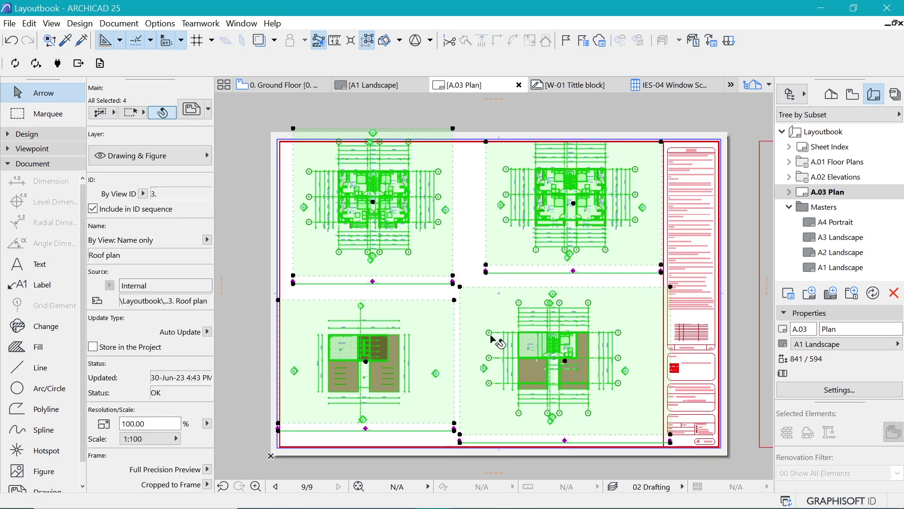
pyautogui.click(202, 109)
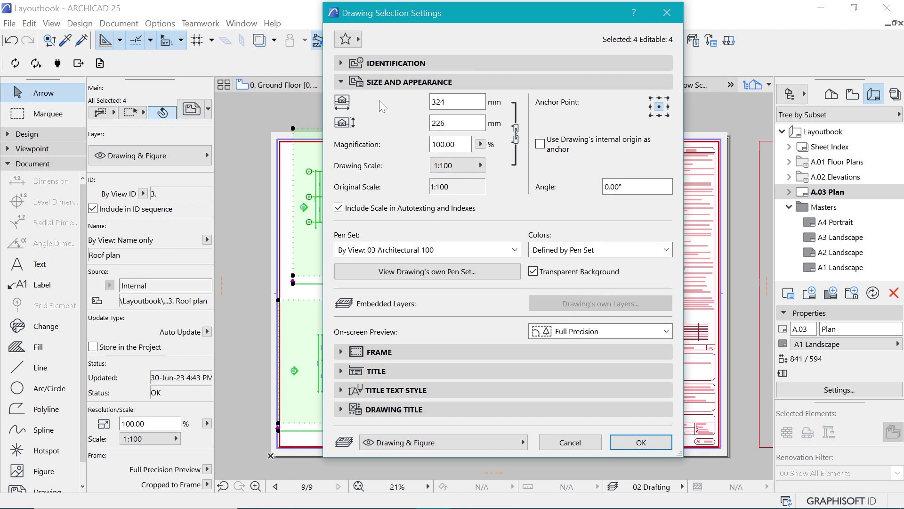
pyautogui.click(377, 82)
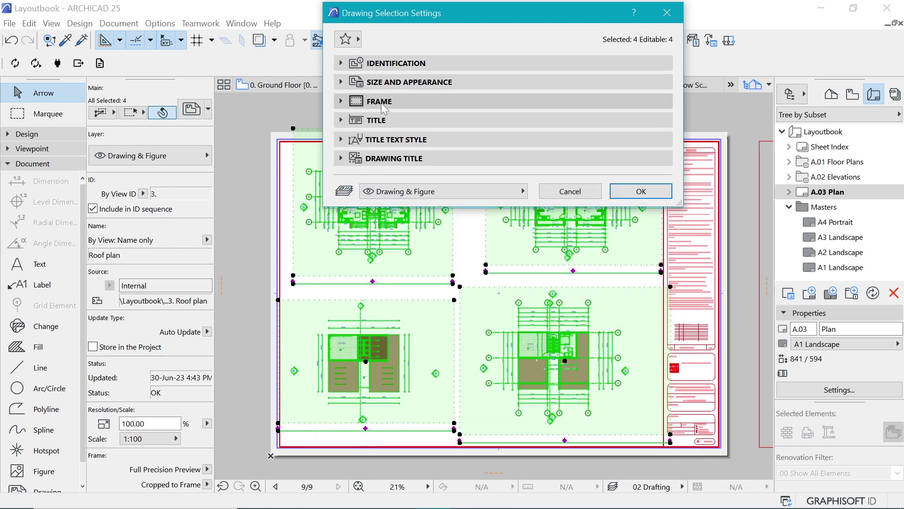
pyautogui.click(380, 102)
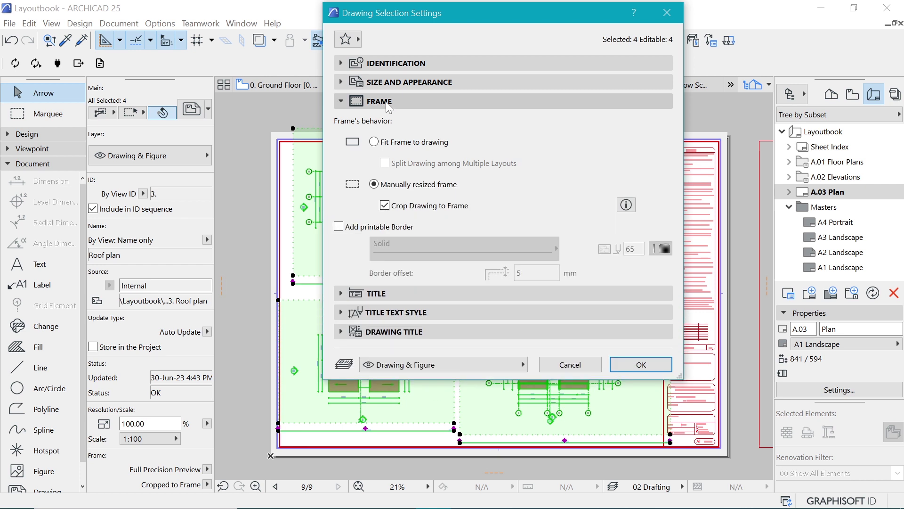
pyautogui.click(375, 142)
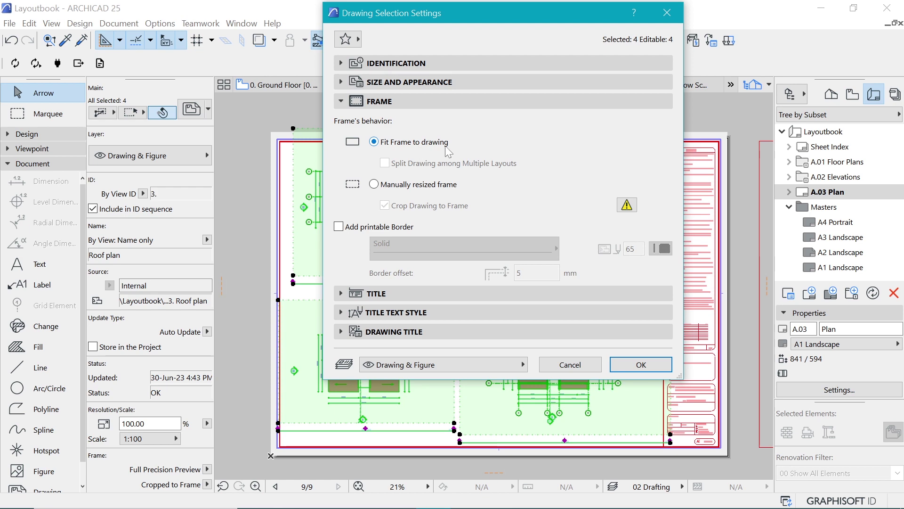
pyautogui.click(641, 364)
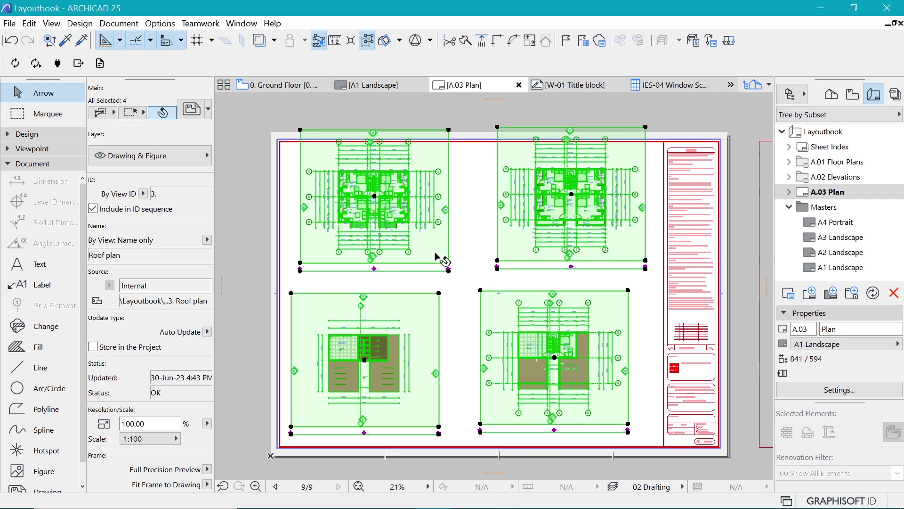
# - Move the four drawings into an aligned two-by-two grid inside the sheet border, clear of the title block
pyautogui.click(464, 247)
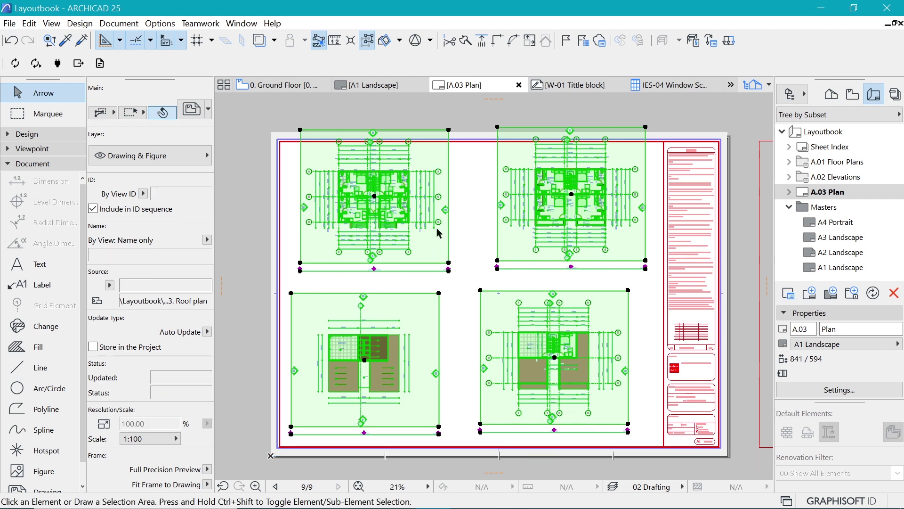
pyautogui.click(447, 135)
pyautogui.moveTo(636, 144); pyautogui.dragTo(618, 168)
pyautogui.click(464, 394)
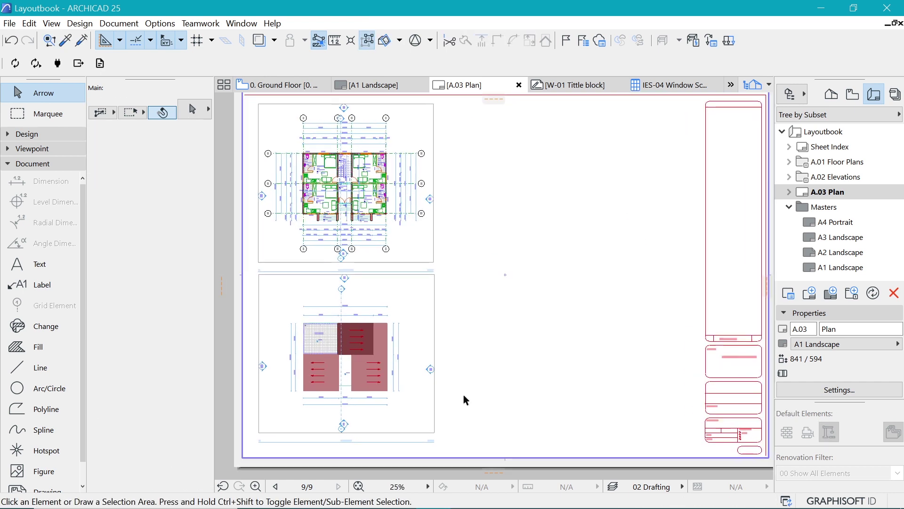
pyautogui.scroll(1, 463, 394)
pyautogui.scroll(-1, 397, 373)
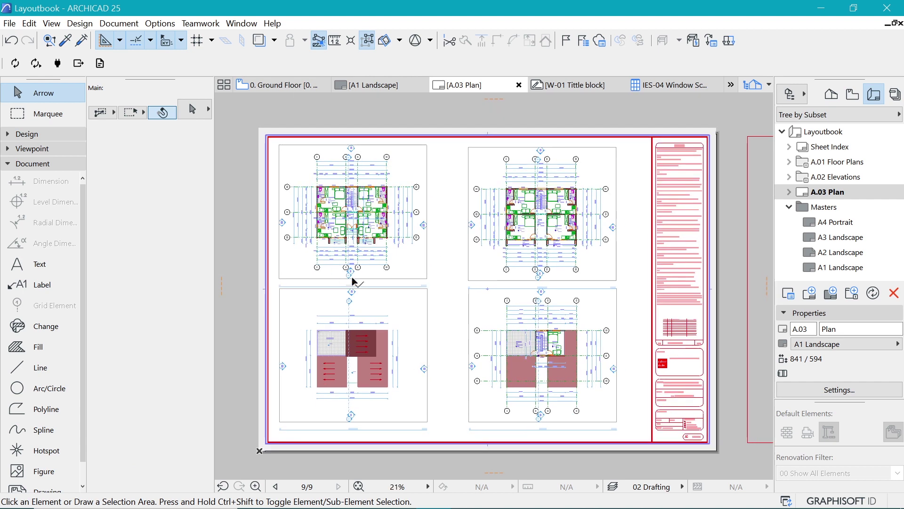
# - Examine the Ground Floor drawing's title and scale text and the gap between the upper and lower drawings
pyautogui.scroll(6, 321, 285)
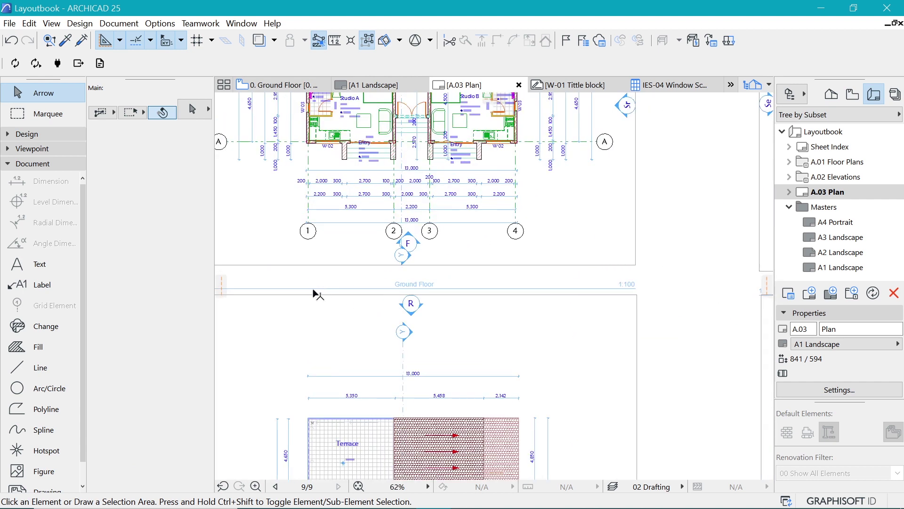
pyautogui.scroll(-2, 393, 259)
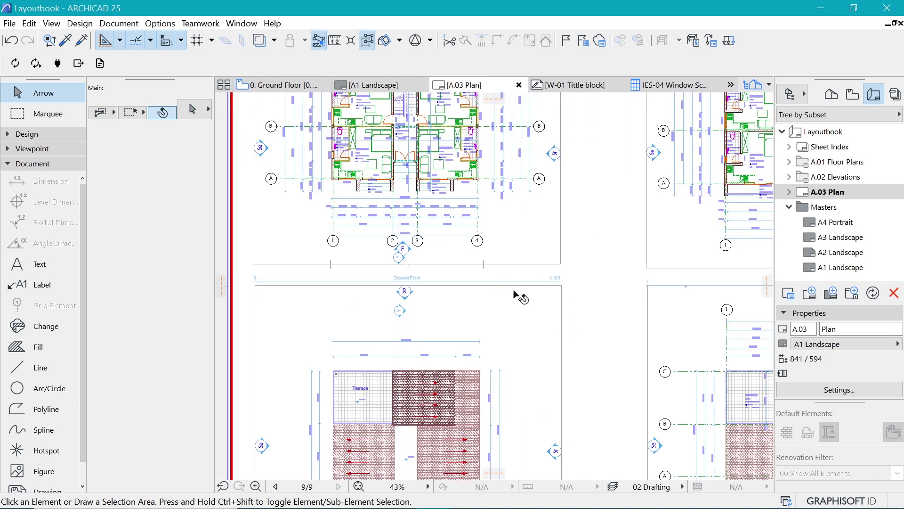
pyautogui.scroll(6, 556, 273)
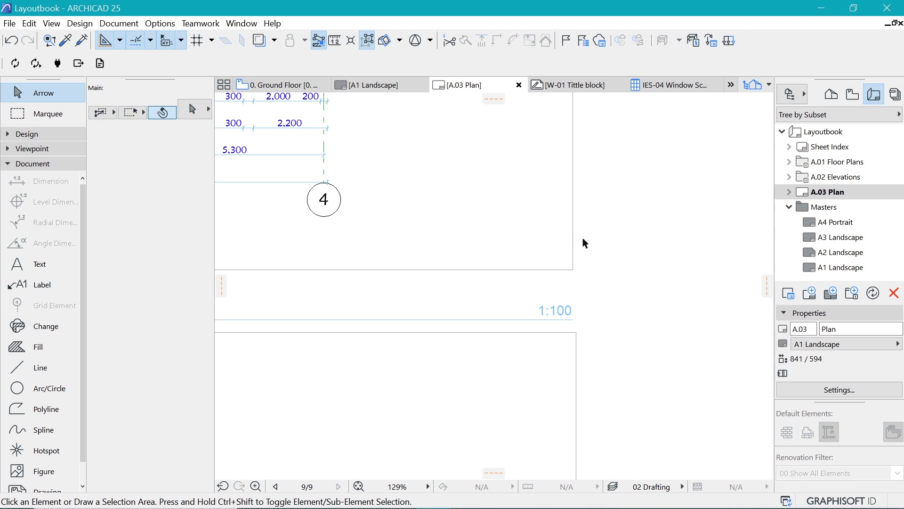
pyautogui.scroll(-7, 535, 356)
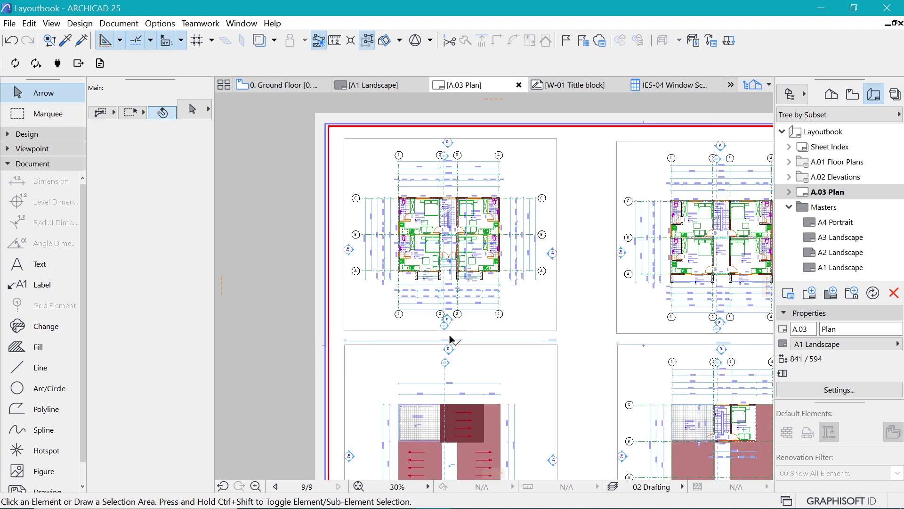
pyautogui.scroll(2, 475, 341)
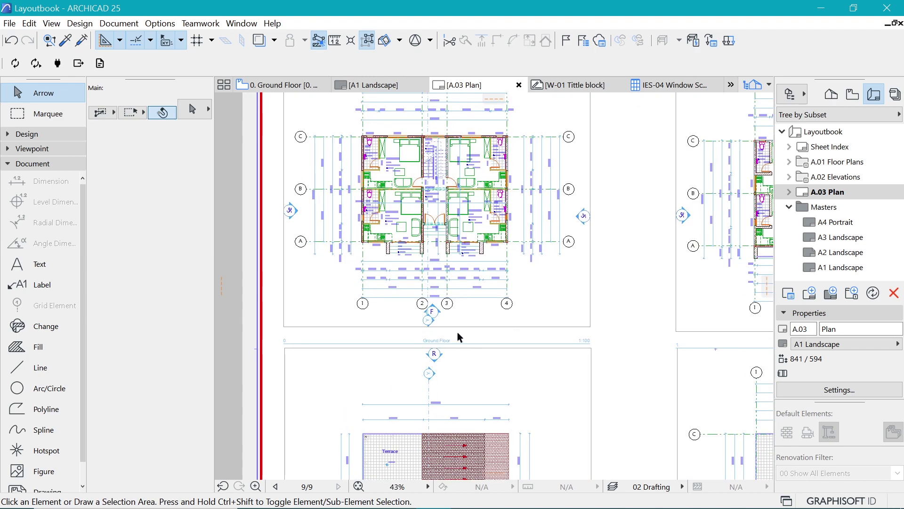
pyautogui.scroll(-3, 430, 228)
pyautogui.scroll(5, 367, 307)
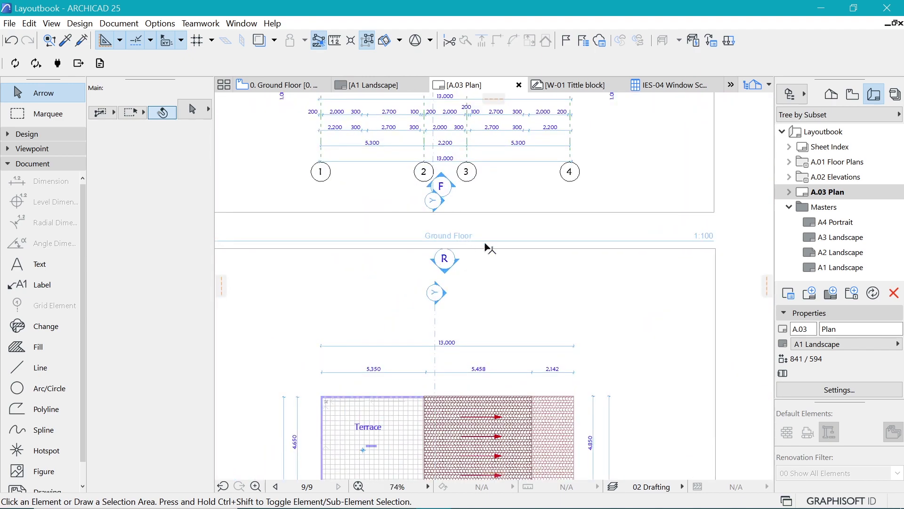
pyautogui.scroll(-6, 362, 316)
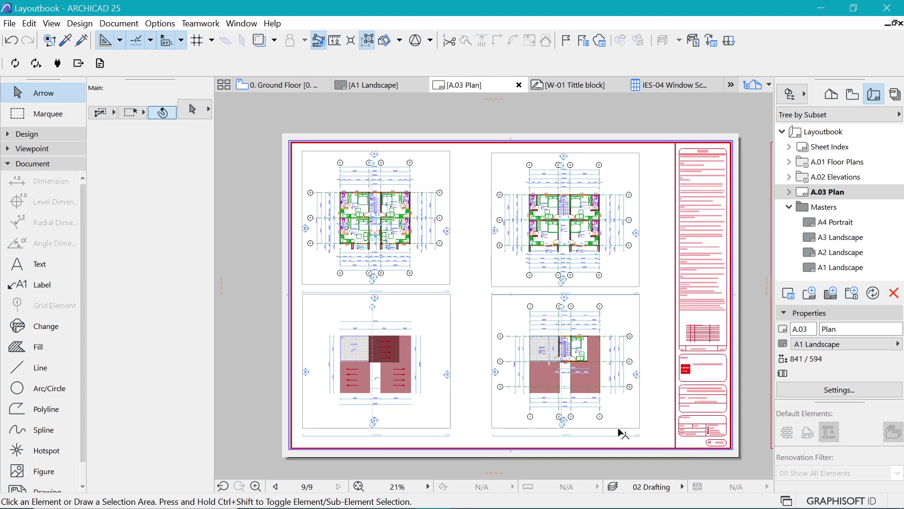
# - Select all four drawings and set their title text style to Arial with a 4 mm text height
pyautogui.moveTo(657, 443)
pyautogui.mouseDown()
pyautogui.moveTo(383, 250)
pyautogui.moveTo(380, 215)
pyautogui.mouseUp()
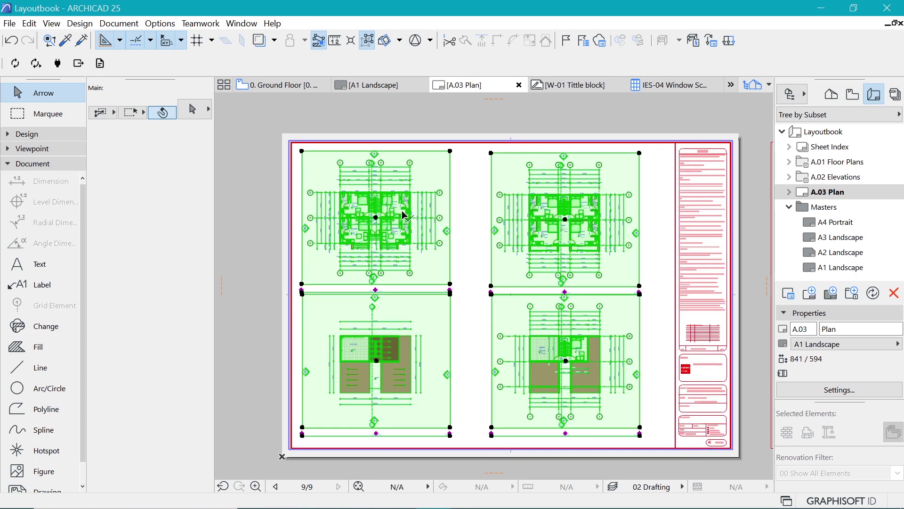
pyautogui.click(194, 112)
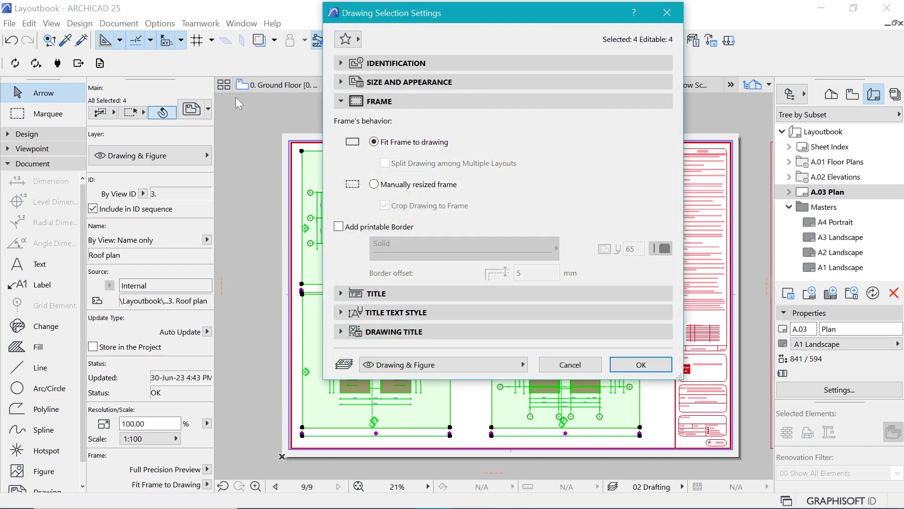
pyautogui.click(389, 313)
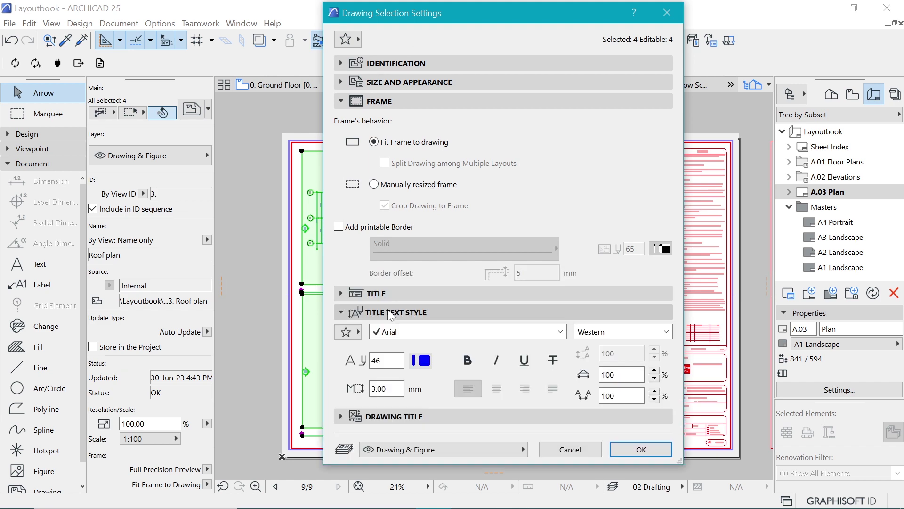
pyautogui.doubleClick(380, 389)
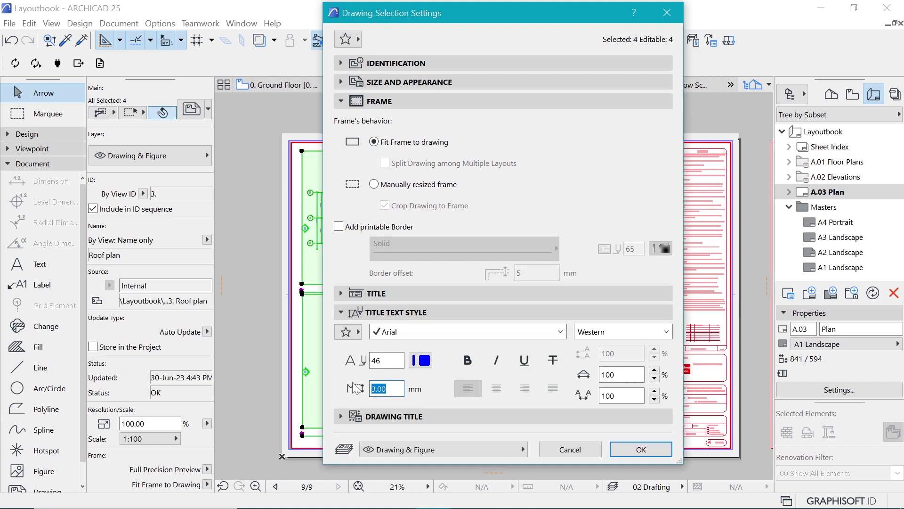
pyautogui.write('4')
pyautogui.click(502, 331)
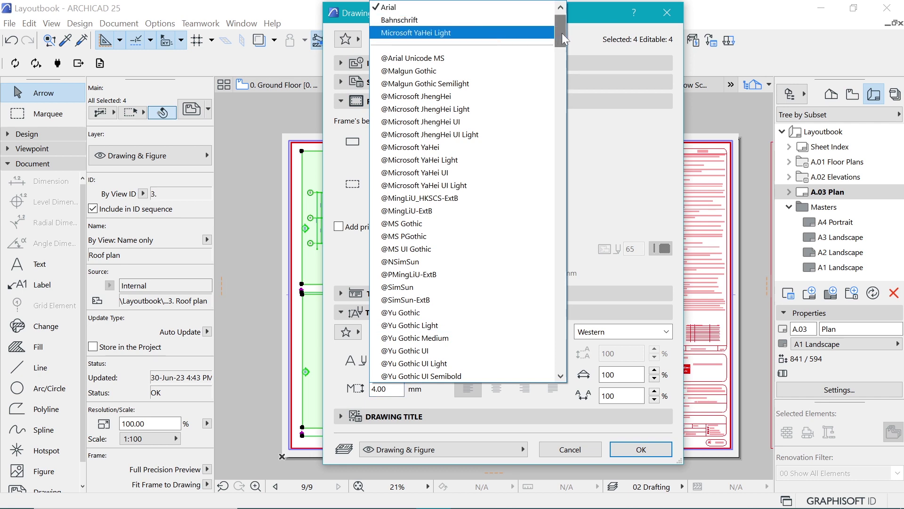
pyautogui.scroll(2, 561, 33)
pyautogui.click(424, 8)
# - Reduce the distance between the drawings and their titles, apply the settings, check the Ground Floor title and clear the selection
pyautogui.click(438, 416)
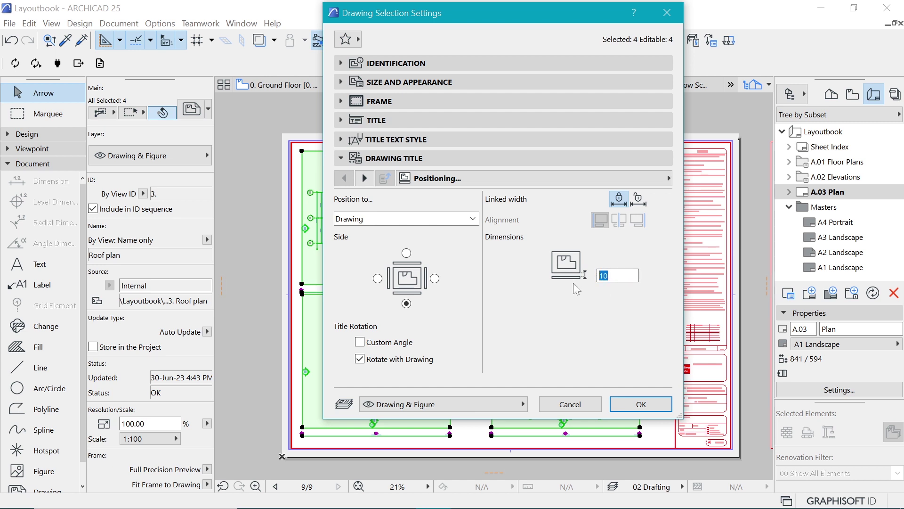
pyautogui.click(645, 414)
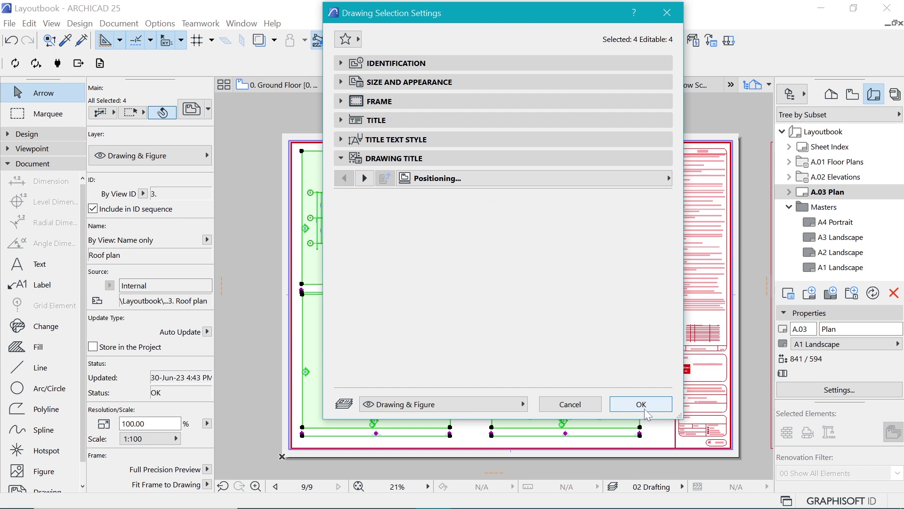
pyautogui.click(641, 404)
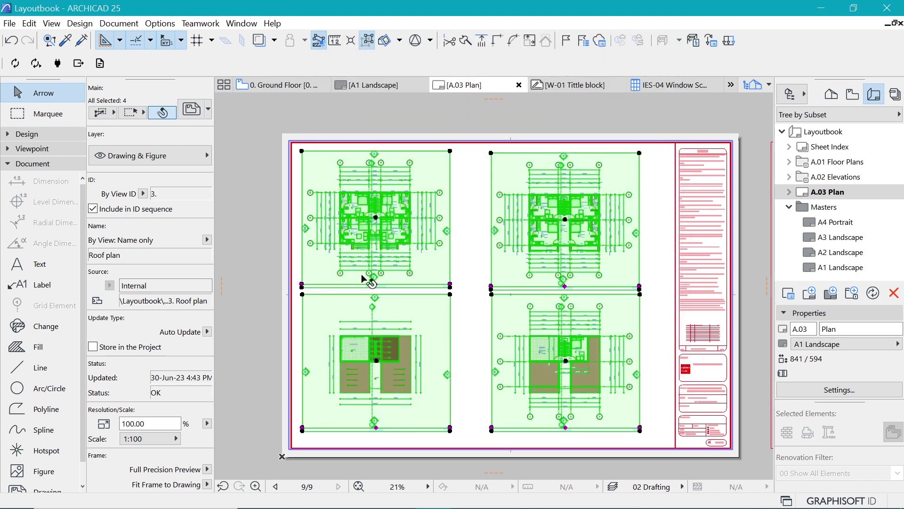
pyautogui.scroll(5, 362, 280)
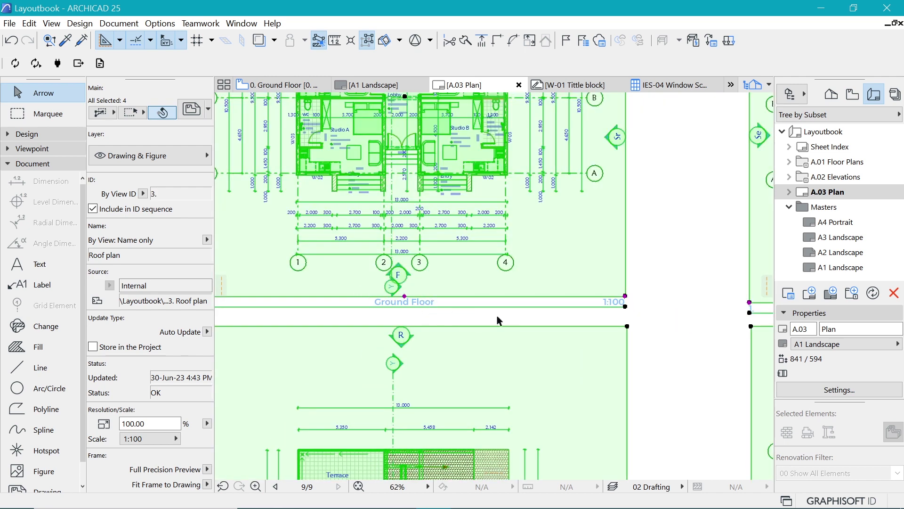
pyautogui.scroll(-2, 636, 306)
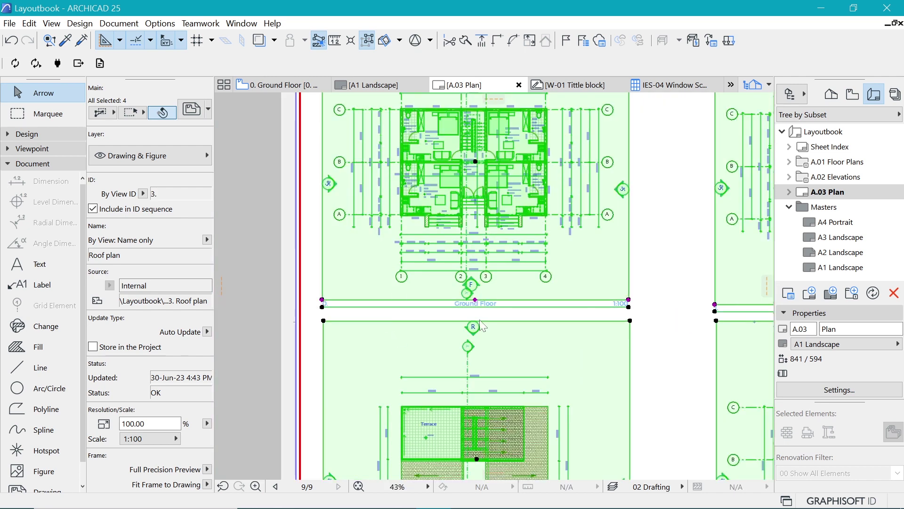
pyautogui.scroll(-5, 401, 248)
pyautogui.press('Escape')
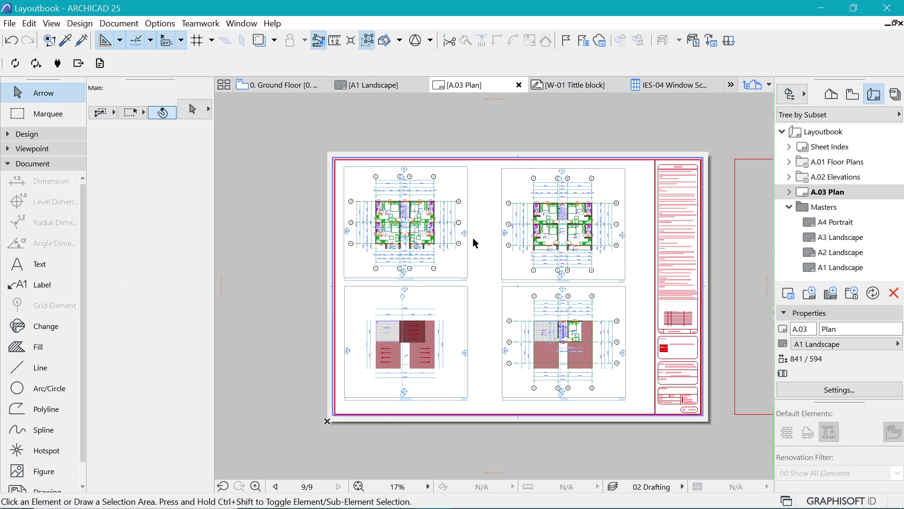
# - Create a new layout named Elev in the layout book, based on the A2 Landscape master
pyautogui.click(815, 136)
pyautogui.rightClick(816, 137)
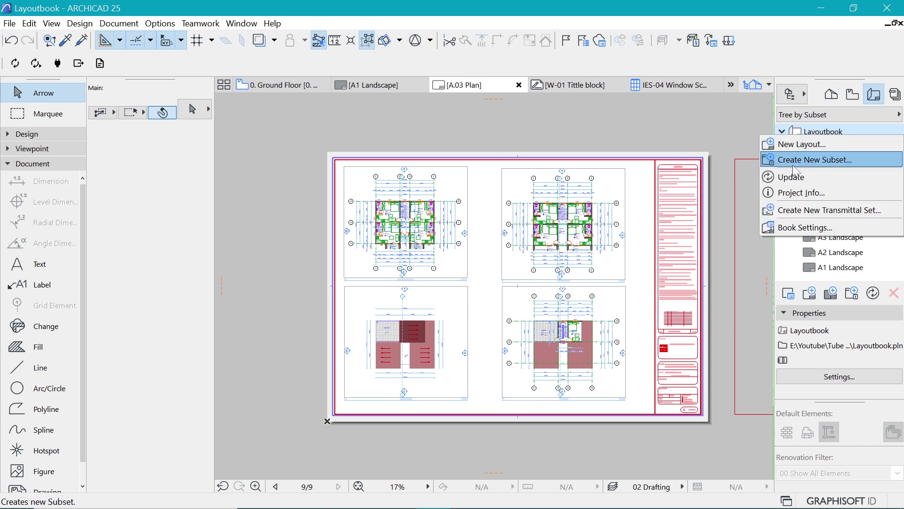
pyautogui.click(793, 145)
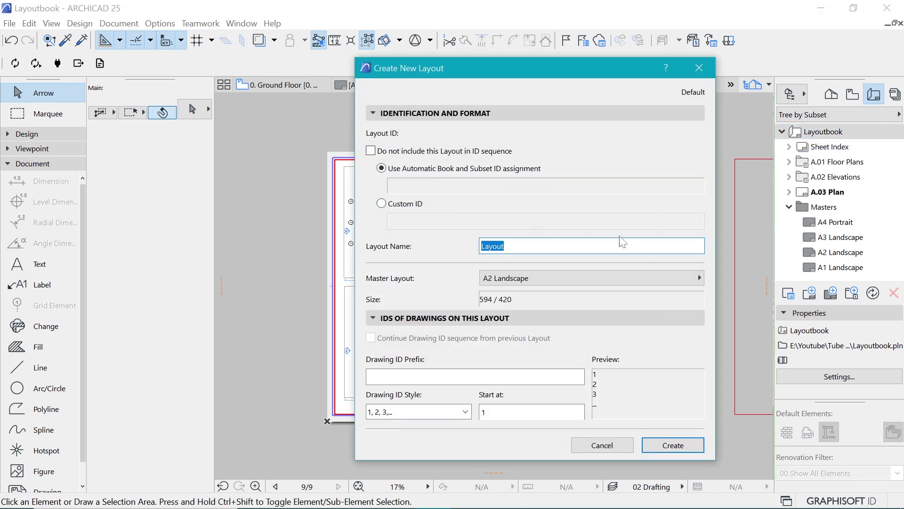
pyautogui.write('Elev')
pyautogui.press('Return')
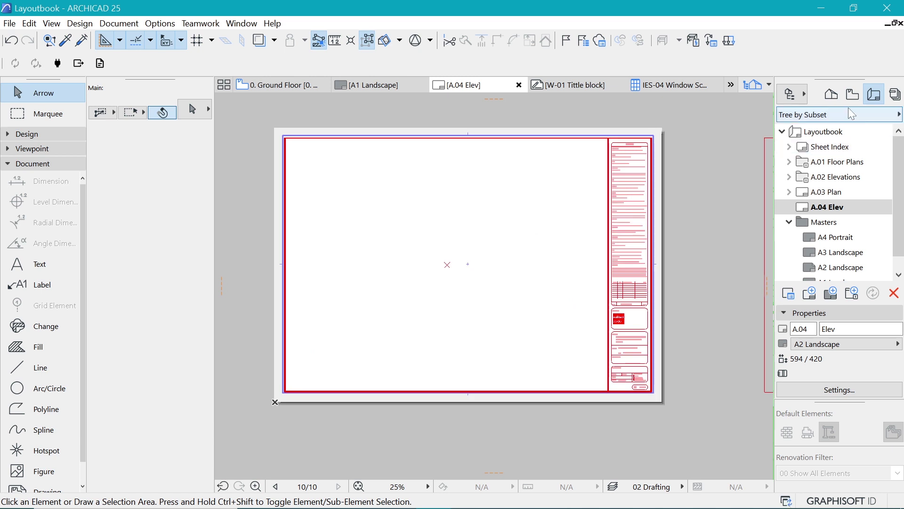
# - Place the four saved elevation views, E1 Front Elevation through E4 Rare Elevation, on the Elev layout
pyautogui.click(850, 95)
pyautogui.scroll(-3, 848, 209)
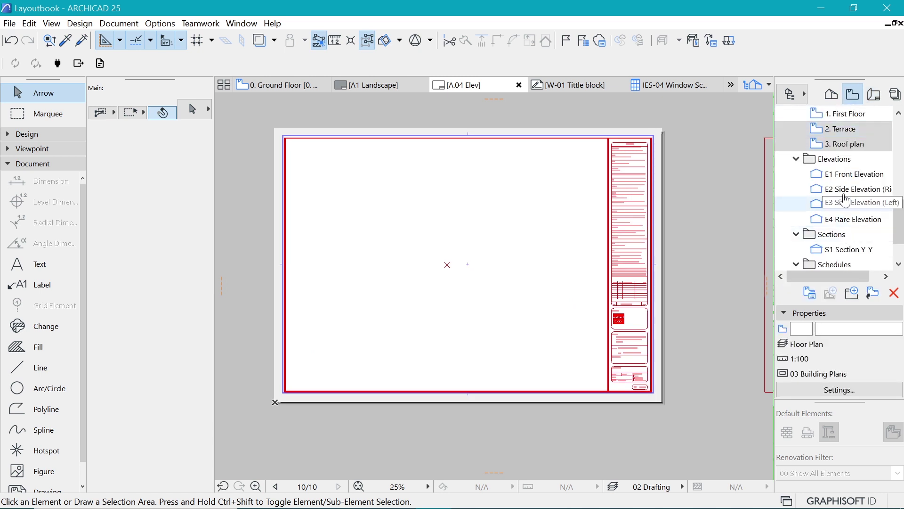
pyautogui.click(848, 175)
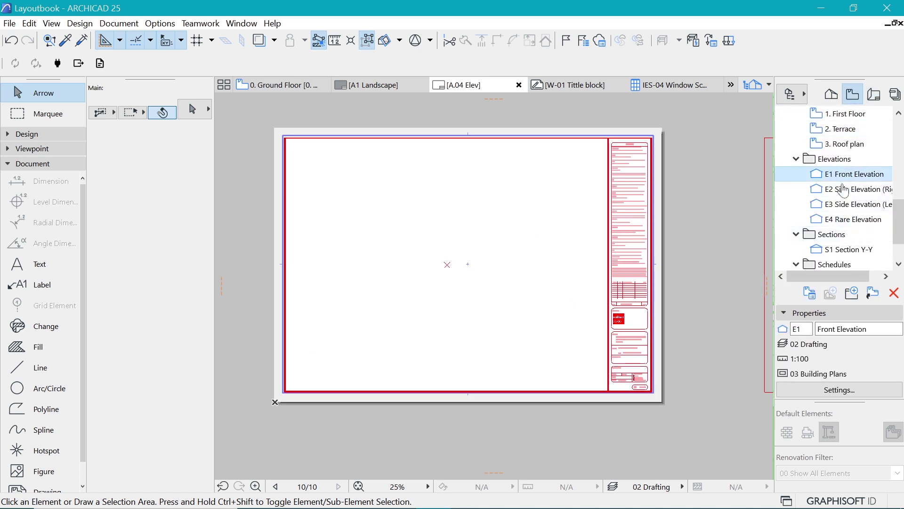
pyautogui.keyDown('shift'); pyautogui.click(851, 222); pyautogui.keyUp('shift')
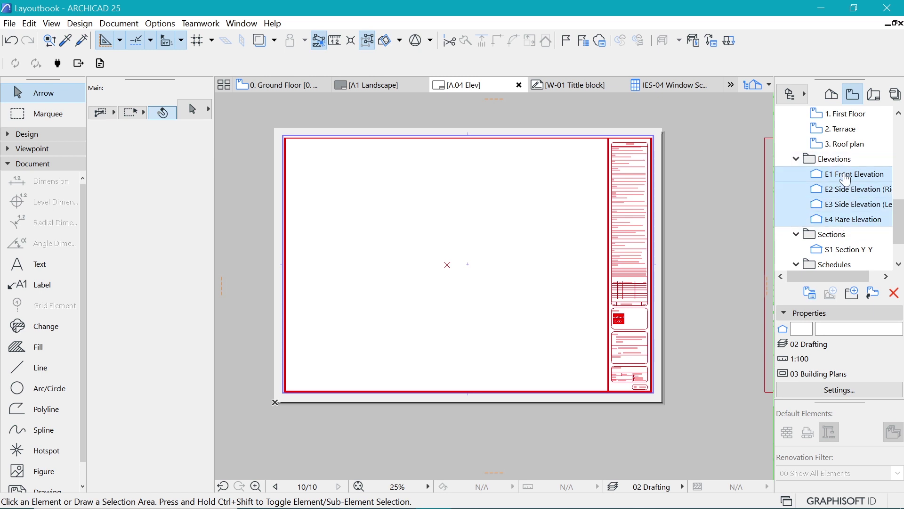
pyautogui.moveTo(846, 181); pyautogui.dragTo(433, 202)
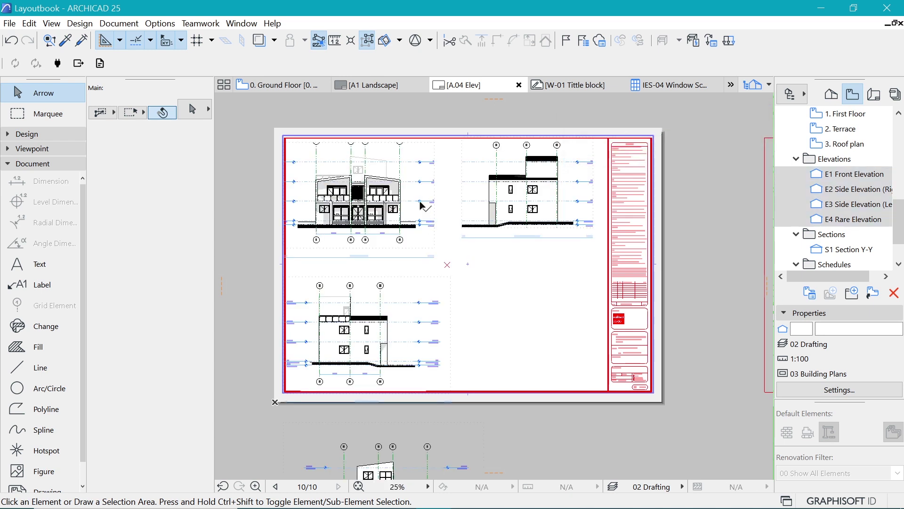
# - Select all four elevation drawings and set their frames to Fit Frame to drawing
pyautogui.scroll(-3, 414, 215)
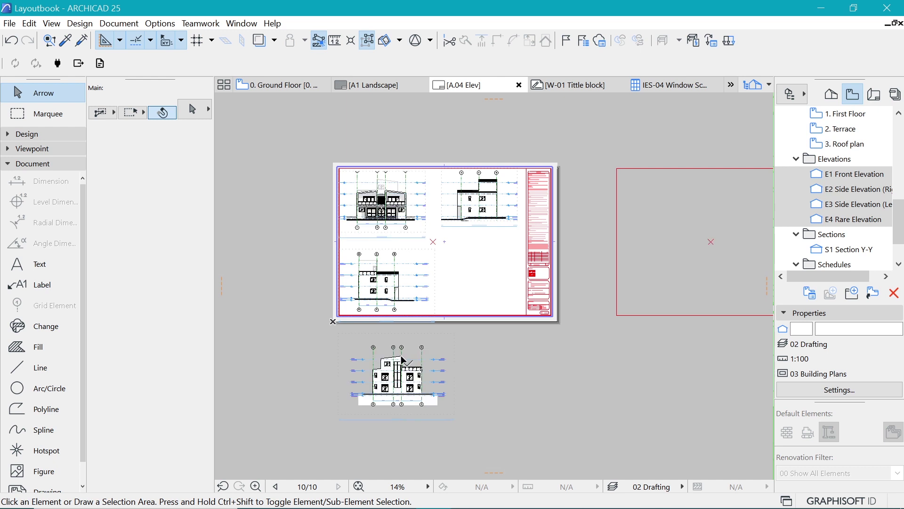
pyautogui.click(298, 162)
pyautogui.click(540, 437)
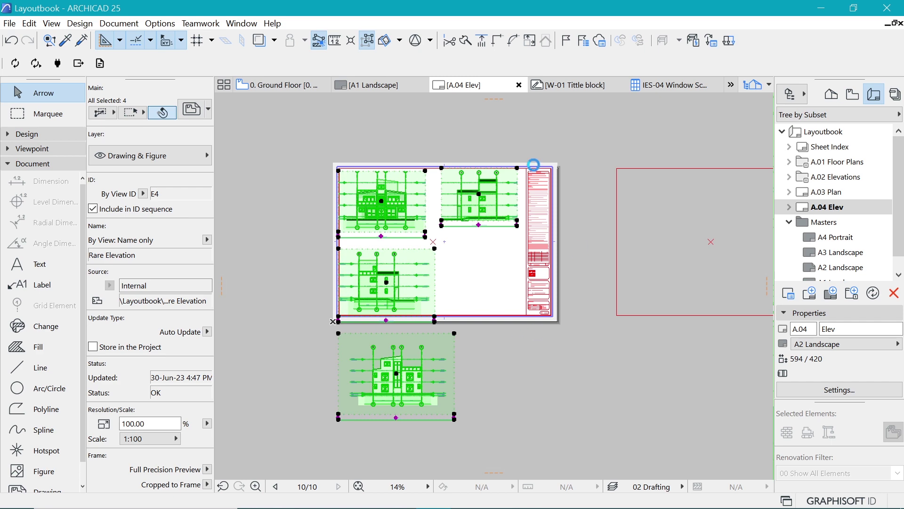
pyautogui.hotkey('ctrl', 't')
pyautogui.click(391, 100)
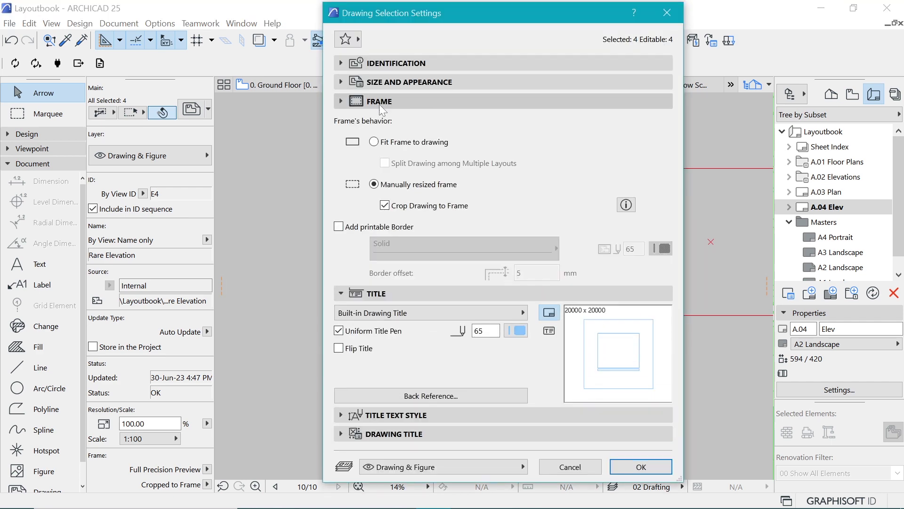
pyautogui.click(374, 140)
pyautogui.click(635, 468)
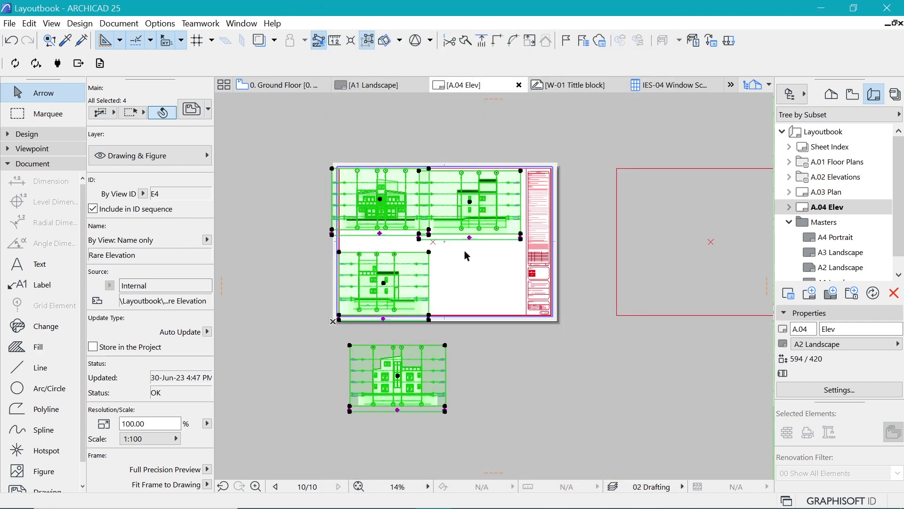
# - Try the A1 Landscape master with the elevation drawings on the Elev layout and switch back to A2 Landscape
pyautogui.scroll(1, 456, 253)
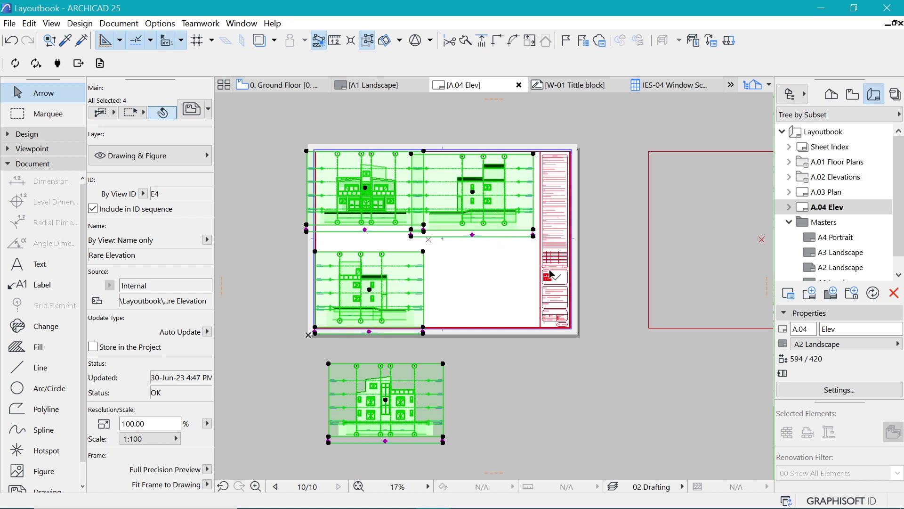
pyautogui.click(813, 349)
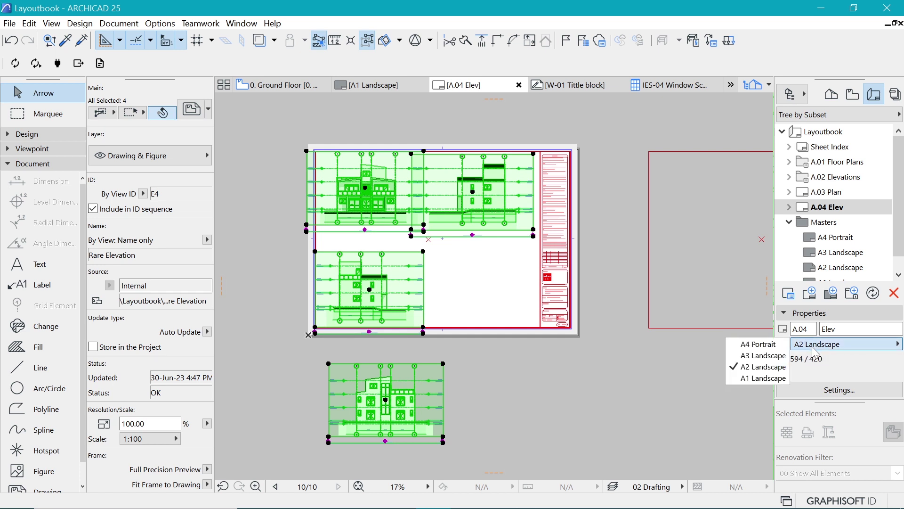
pyautogui.click(761, 378)
pyautogui.scroll(-2, 514, 336)
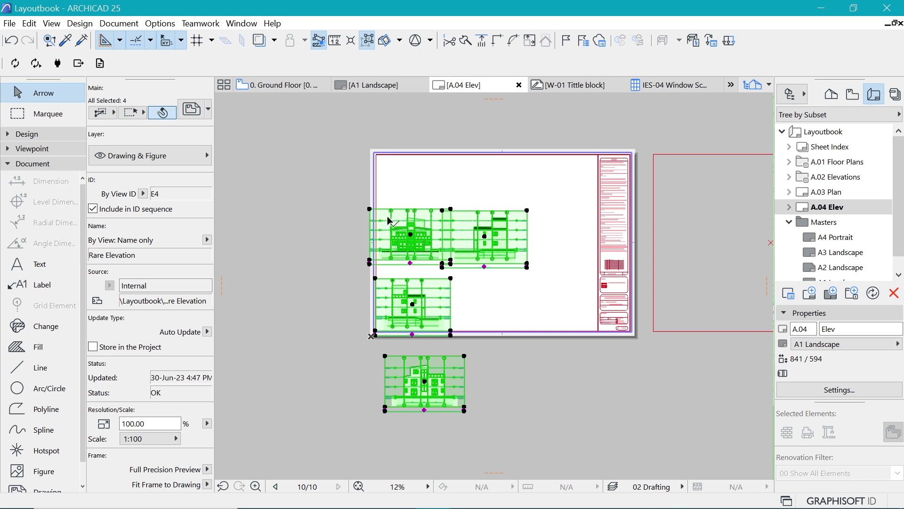
pyautogui.moveTo(391, 220); pyautogui.dragTo(564, 207)
pyautogui.press('Escape')
pyautogui.click(852, 351)
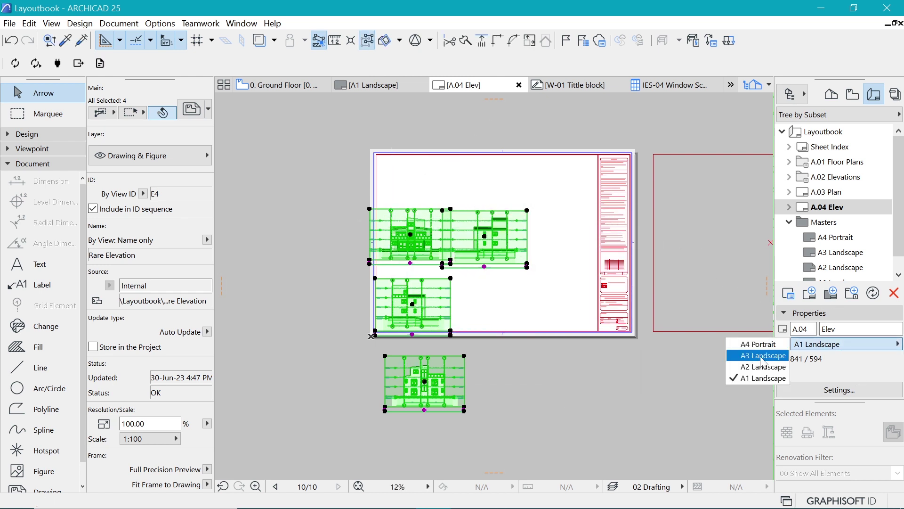
pyautogui.click(753, 367)
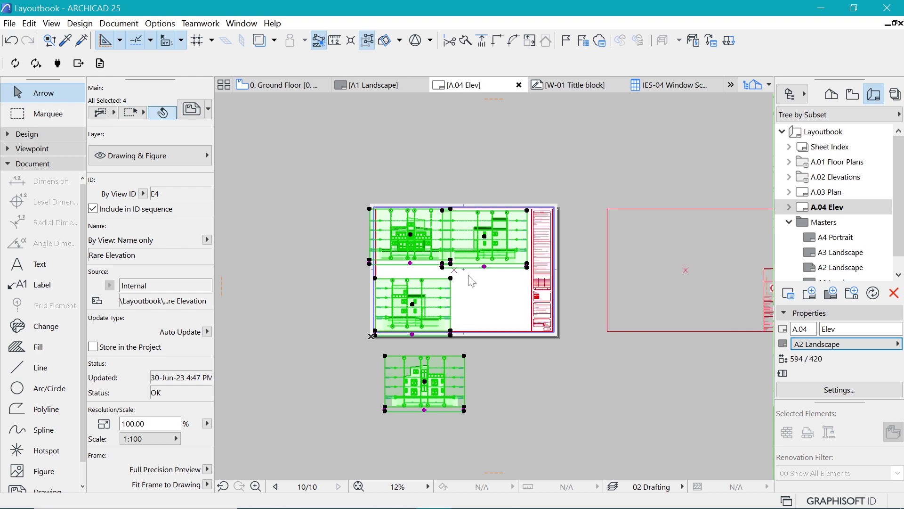
# - Move only the Rare Elevation drawing from below the sheet into the empty space beside the Side Elevation (Left) drawing
pyautogui.scroll(2, 472, 282)
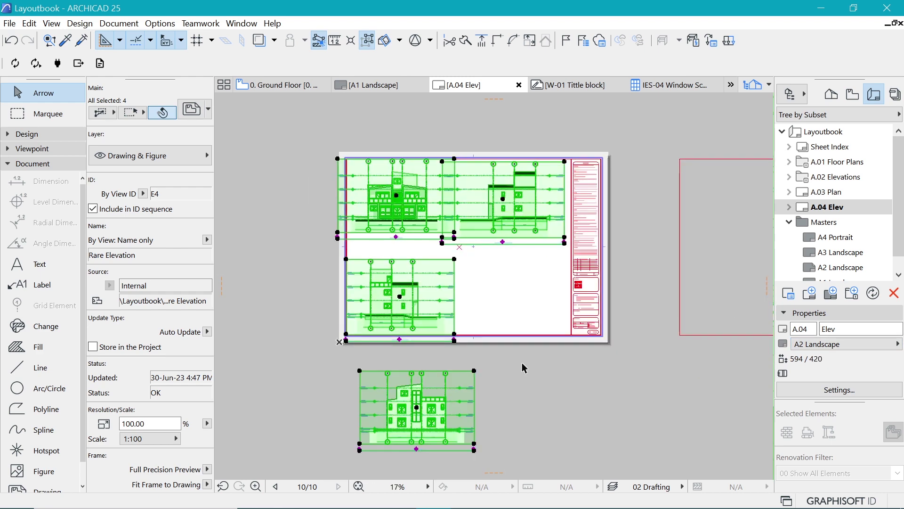
pyautogui.click(476, 367)
pyautogui.click(474, 371)
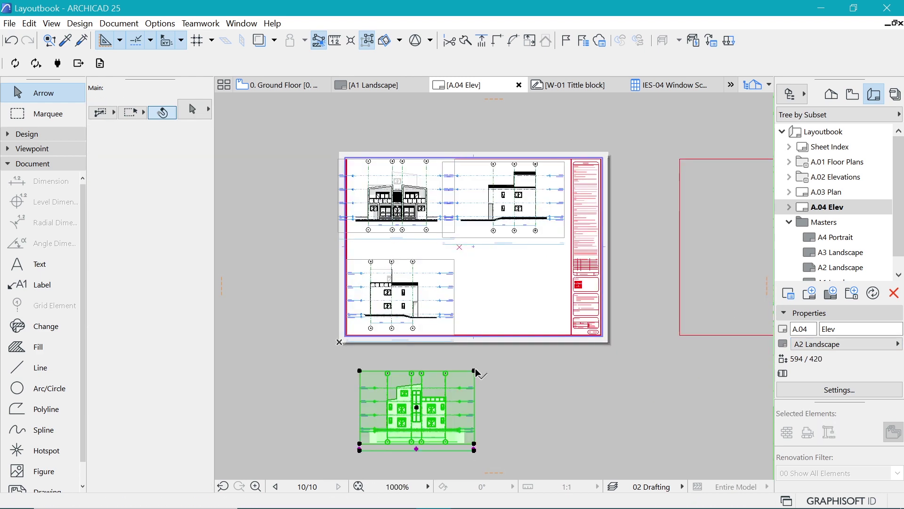
pyautogui.click(419, 411)
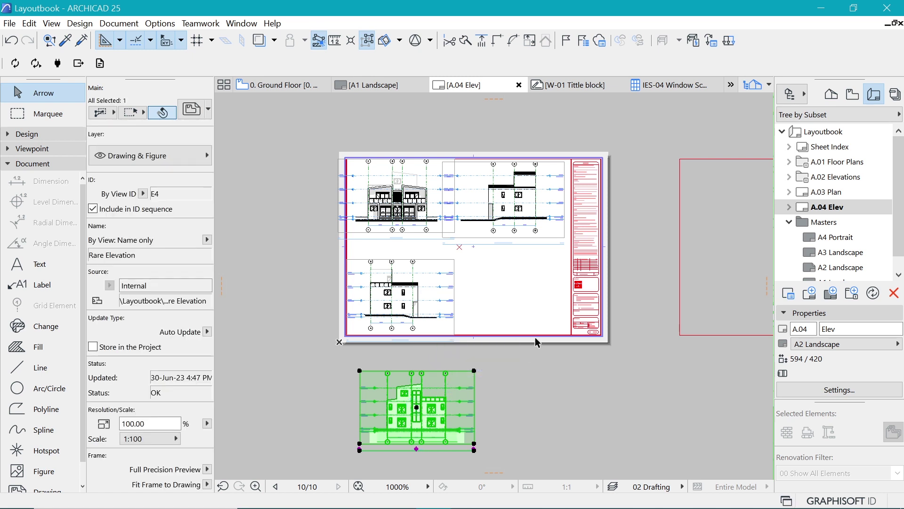
pyautogui.click(513, 291)
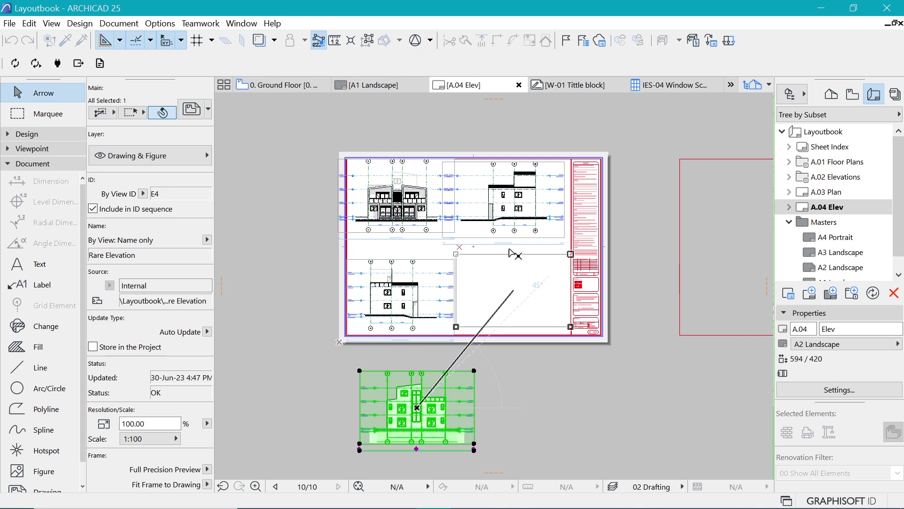
# - Crop the left edge of the Side Elevation (Right) frame inward by about 81 mm to clear the Front Elevation
pyautogui.click(448, 180)
pyautogui.scroll(3, 448, 180)
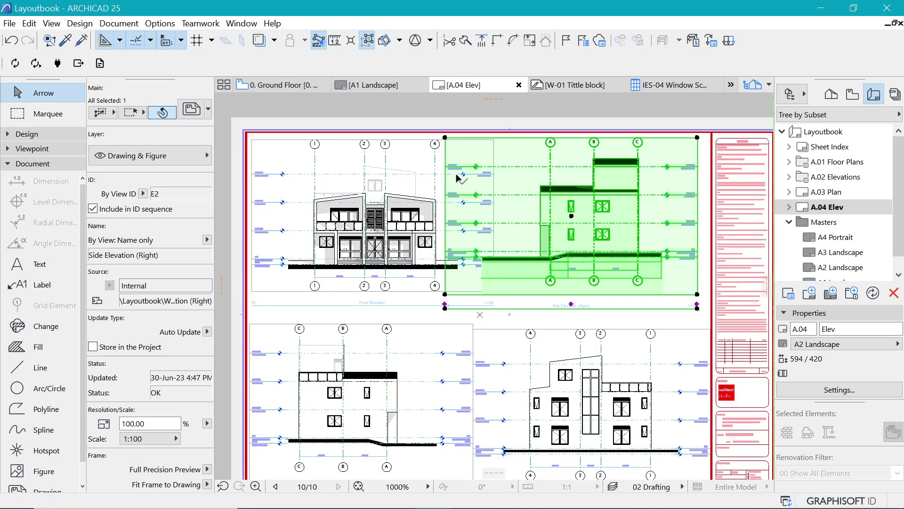
pyautogui.click(447, 158)
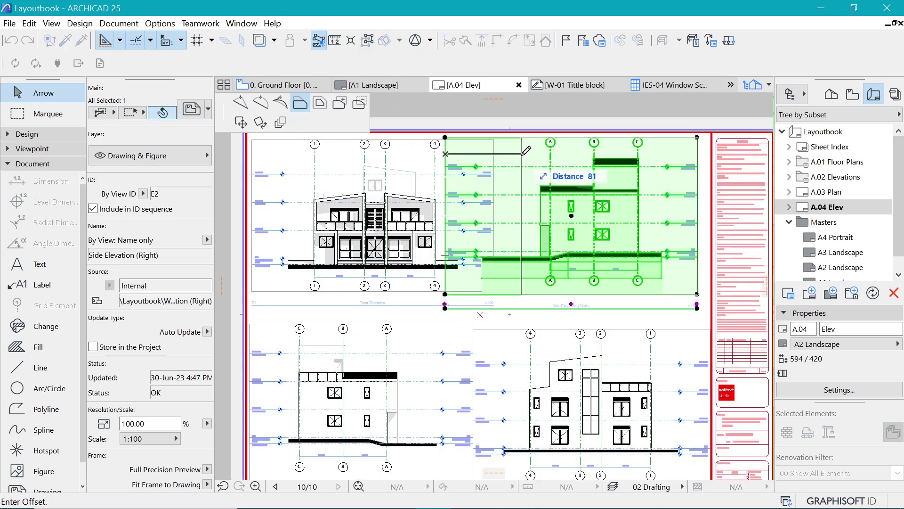
pyautogui.click(522, 174)
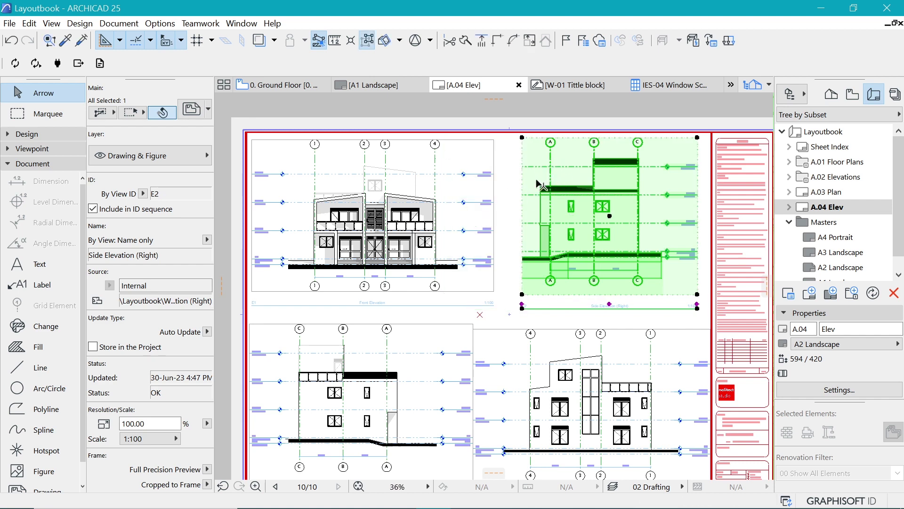
# - Crop the left edge of the Rare Elevation frame inward to separate it from the Side Elevation (Left) drawing
pyautogui.scroll(-3, 576, 344)
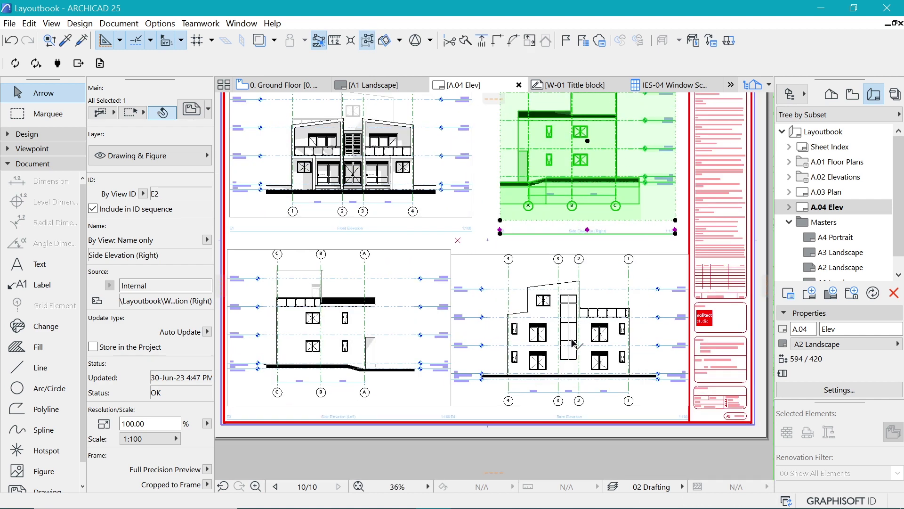
pyautogui.click(464, 281)
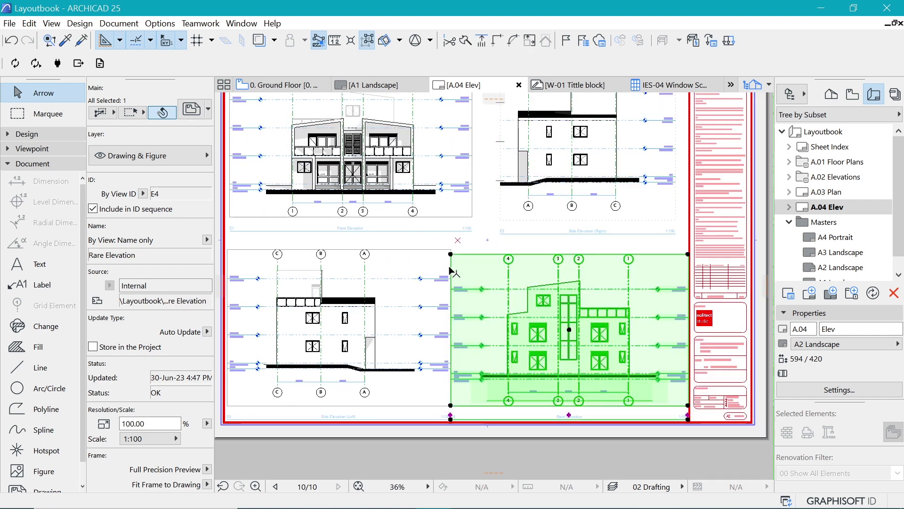
pyautogui.click(468, 269)
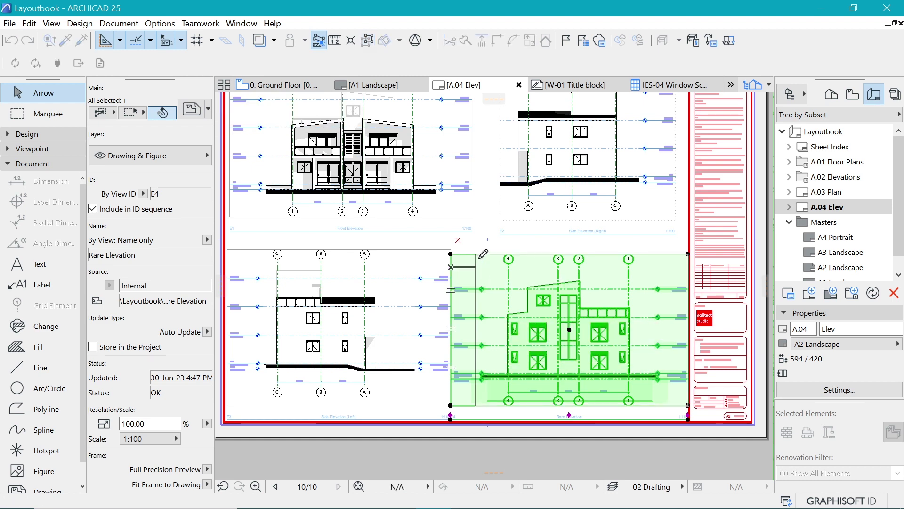
pyautogui.click(501, 330)
pyautogui.scroll(-1, 597, 376)
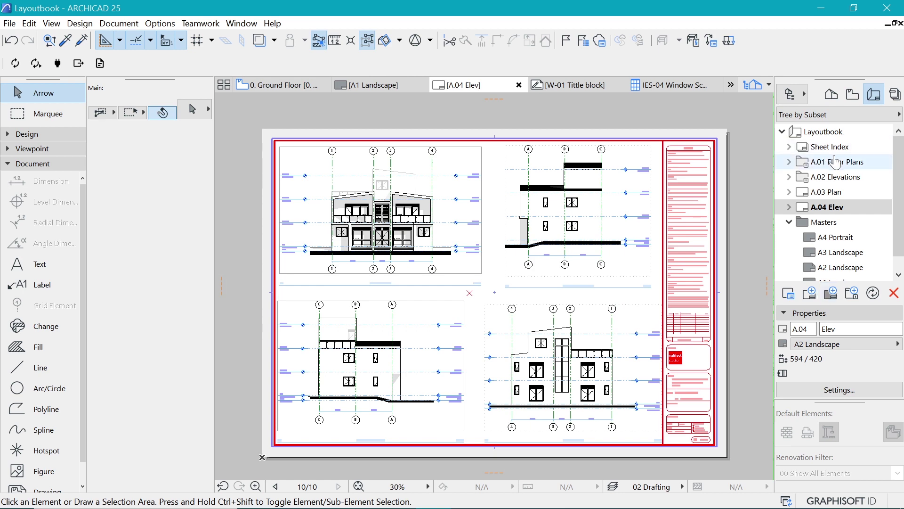
# - Create another layout named Sched in the layout book, keeping the A2 Landscape master
pyautogui.click(820, 132)
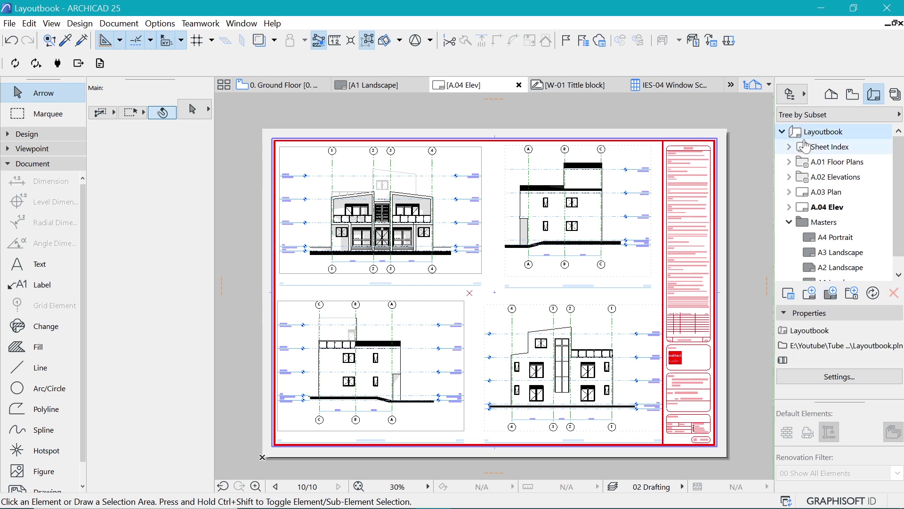
pyautogui.rightClick(822, 138)
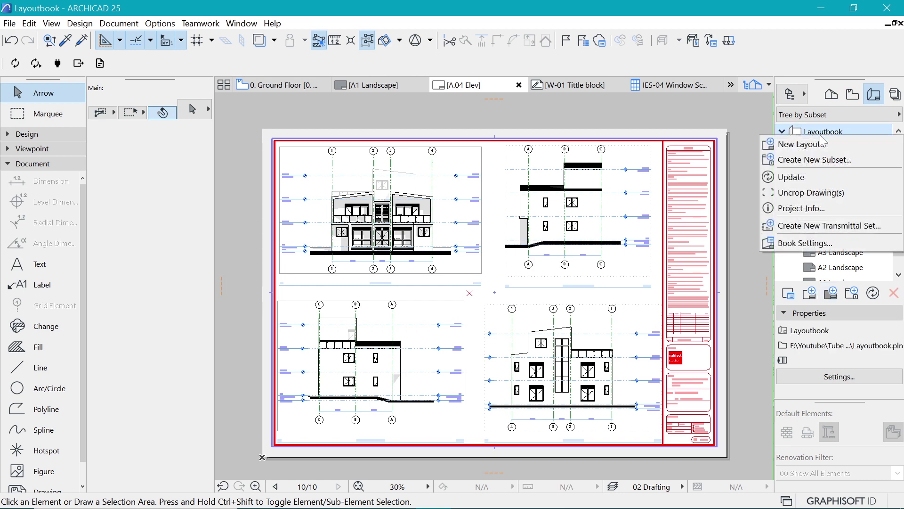
pyautogui.click(798, 146)
pyautogui.click(613, 278)
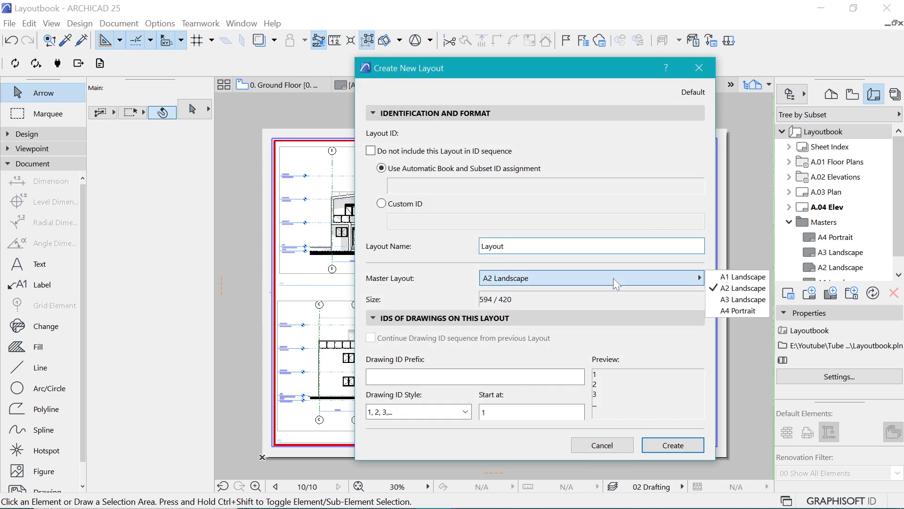
pyautogui.press('Escape')
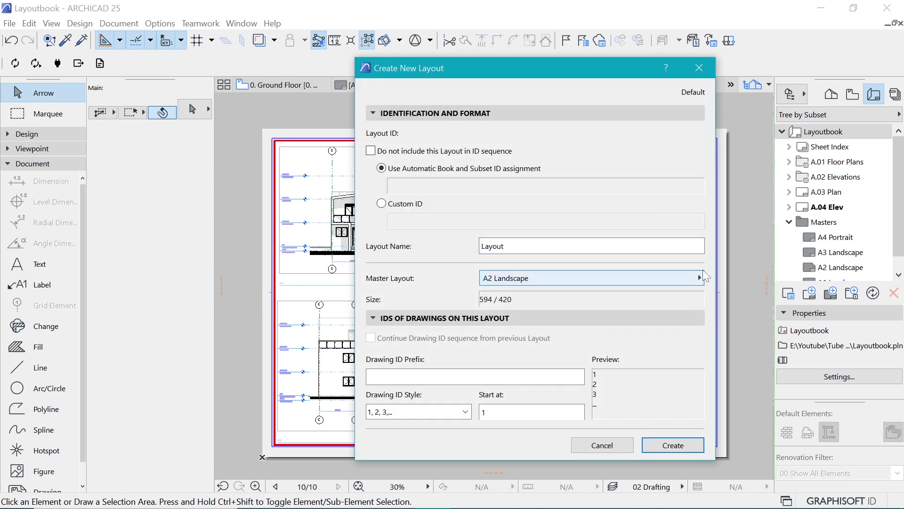
pyautogui.hotkey('shift', 'Tab')
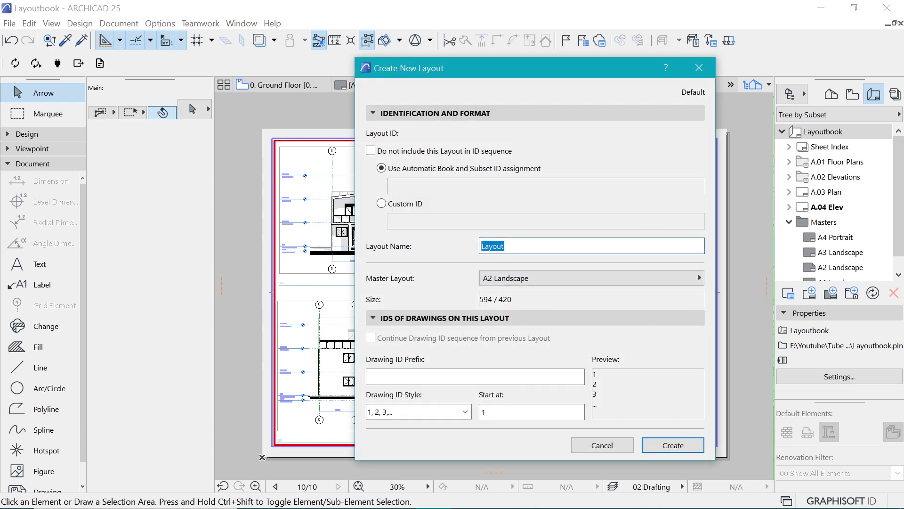
pyautogui.write('Sched')
pyautogui.click(661, 442)
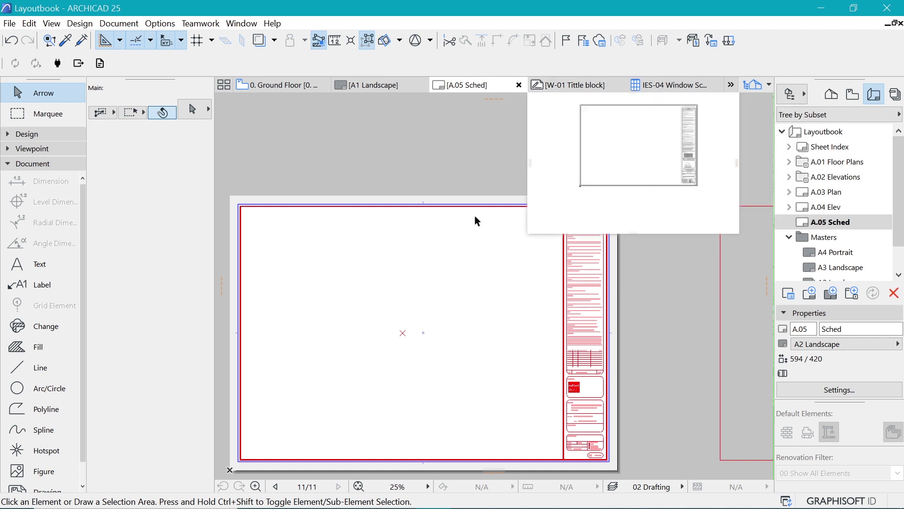
# - Place the Section Y-Y, Door Schedule and Window Schedule views together on the A.05 Sched layout
pyautogui.click(852, 94)
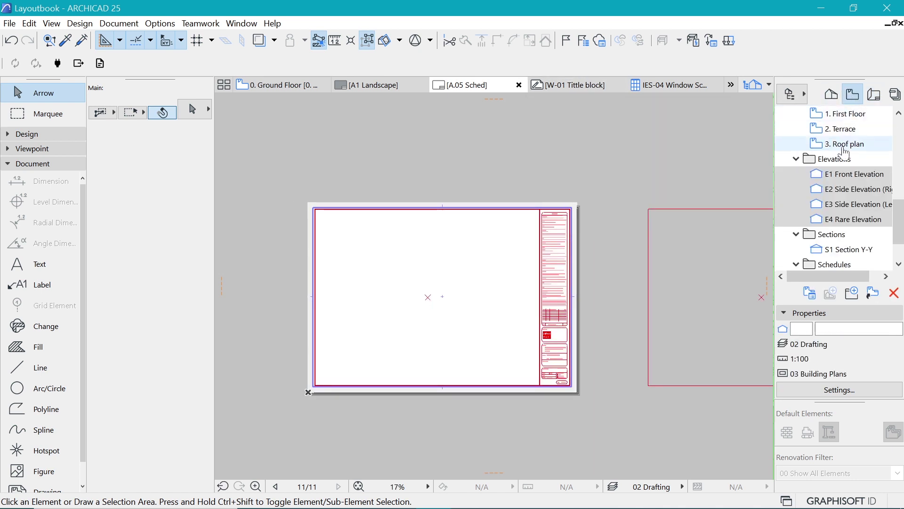
pyautogui.scroll(-2, 833, 226)
pyautogui.click(834, 221)
pyautogui.scroll(-1, 841, 236)
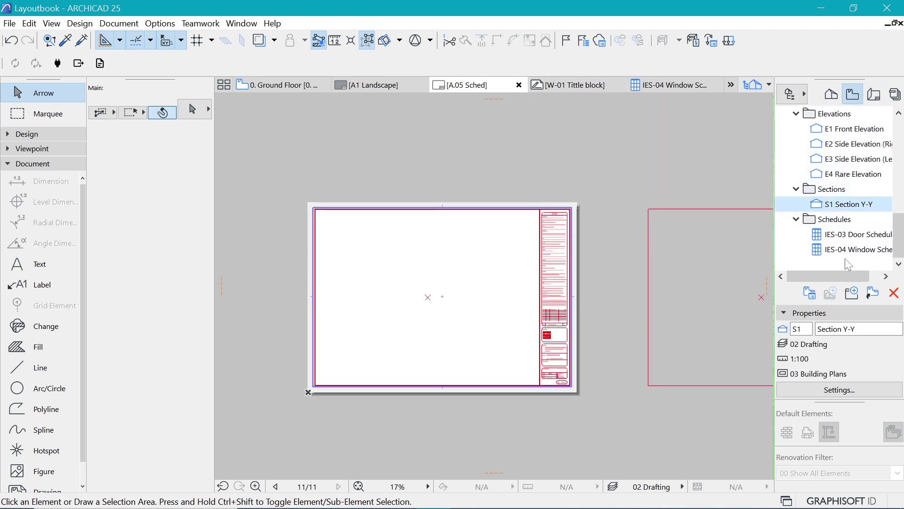
pyautogui.keyDown('ctrl'); pyautogui.click(847, 234); pyautogui.keyUp('ctrl')
pyautogui.keyDown('ctrl'); pyautogui.click(848, 249); pyautogui.keyUp('ctrl')
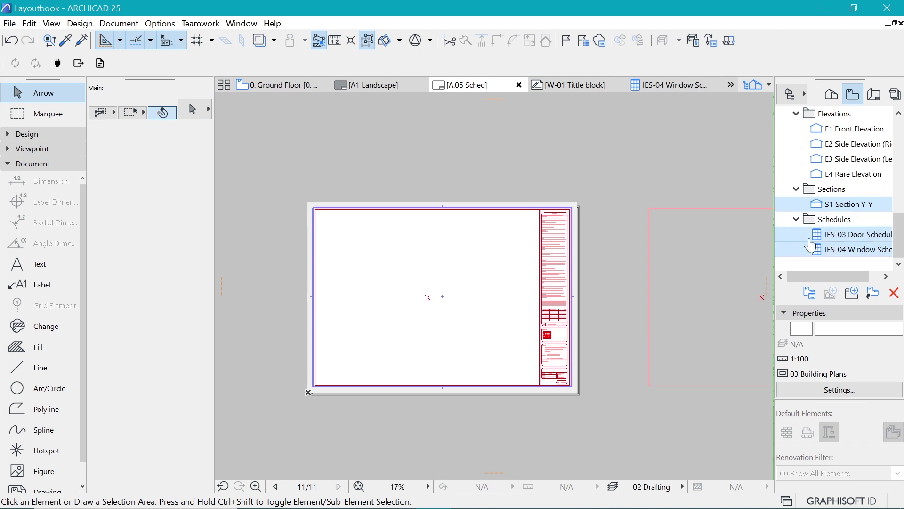
pyautogui.moveTo(838, 238); pyautogui.dragTo(756, 241)
pyautogui.moveTo(417, 272); pyautogui.dragTo(392, 285)
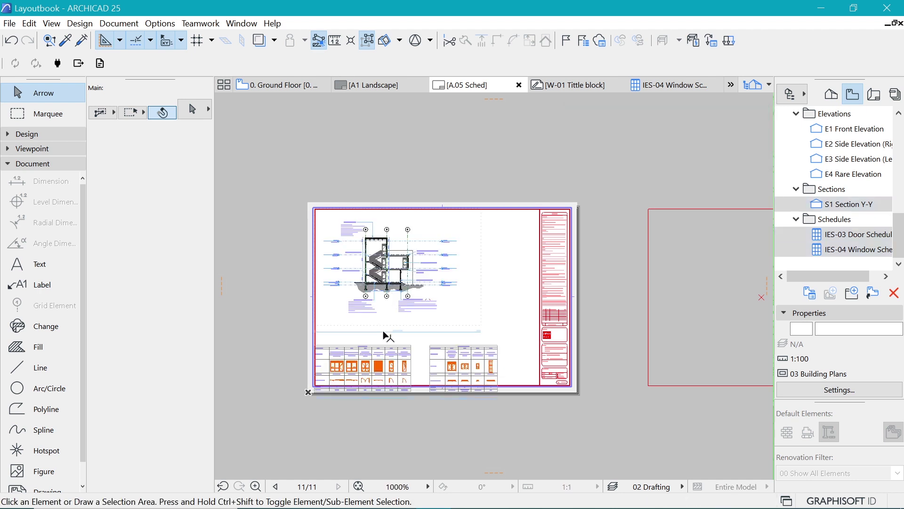
# - Set the Section Y-Y drawing's frame to fit the drawing instead of being manually resized
pyautogui.scroll(3, 352, 334)
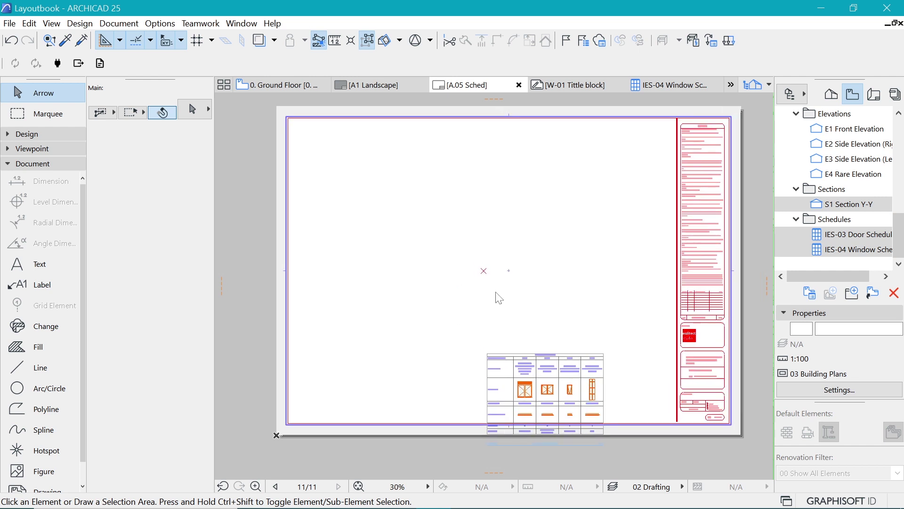
pyautogui.click(506, 216)
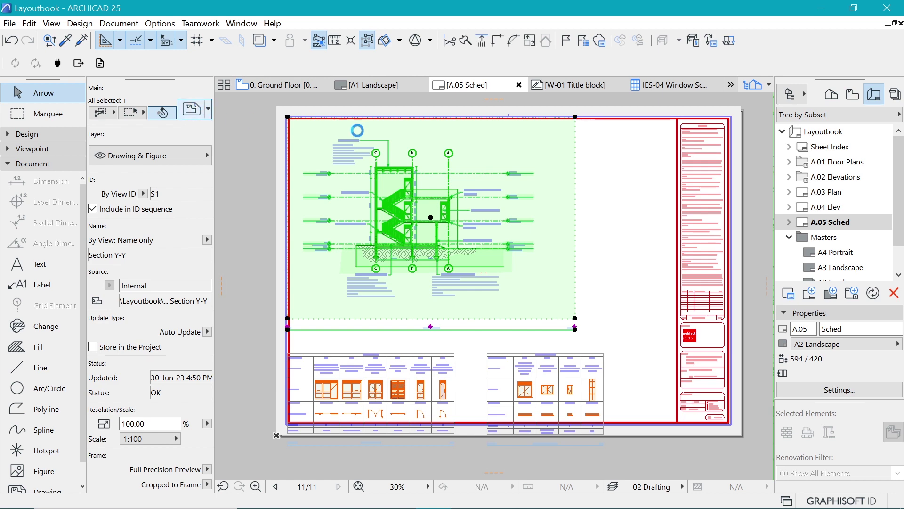
pyautogui.click(374, 142)
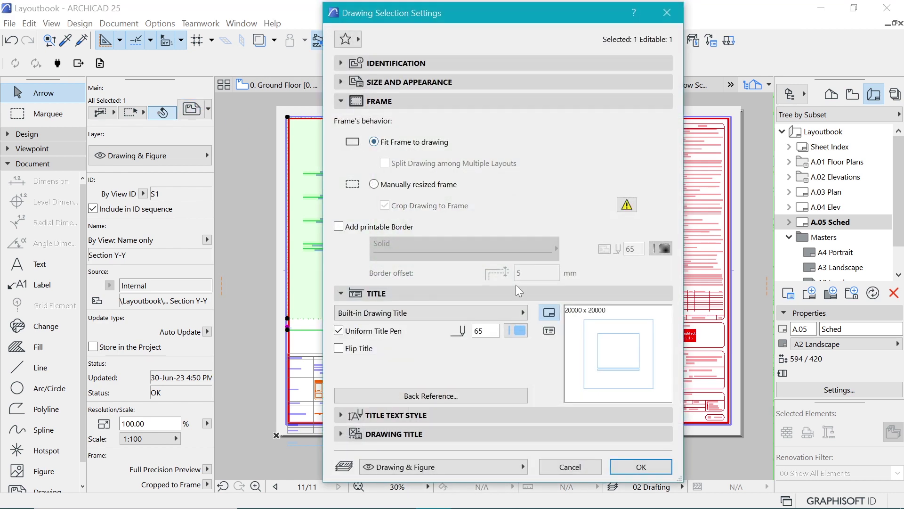
pyautogui.click(640, 467)
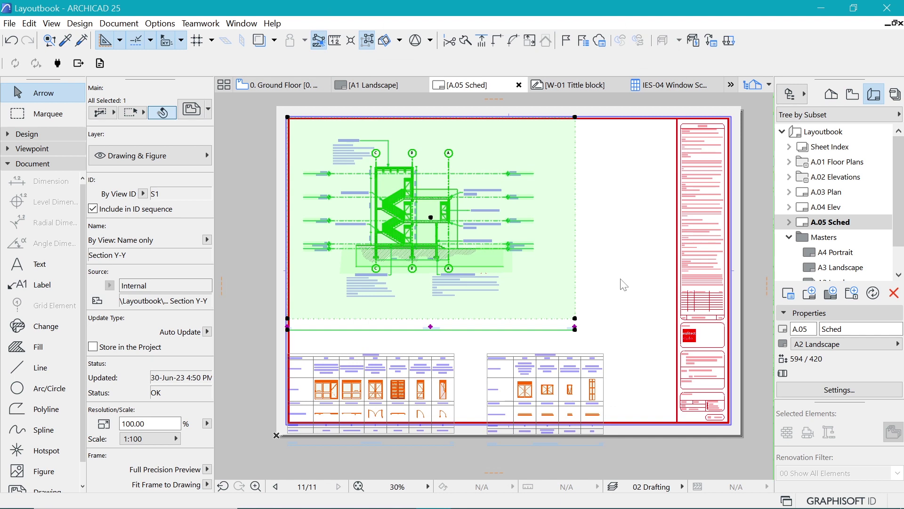
# - Move the Section Y-Y drawing into the upper-left corner of the sheet, just inside the red border
pyautogui.hotkey('ctrl', 'd')
pyautogui.click(302, 138)
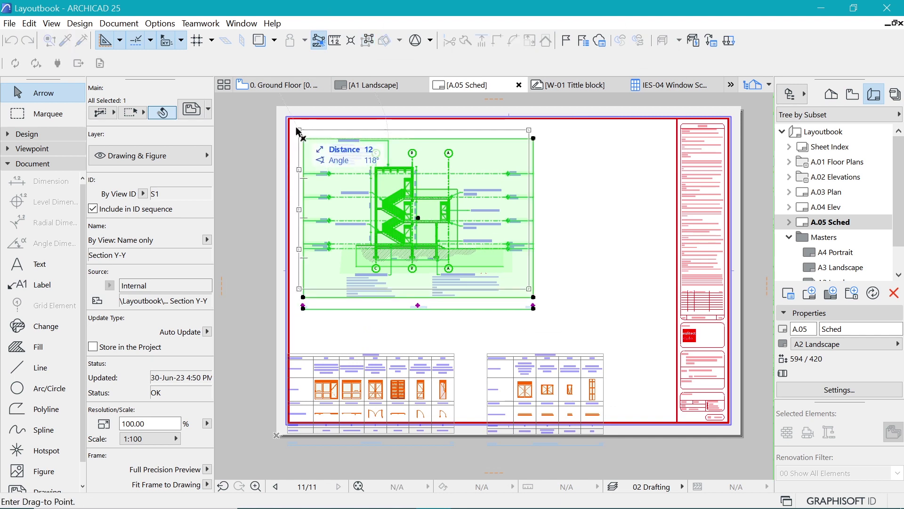
pyautogui.click(305, 139)
# - Move the door and window schedules up together so both sit inside the sheet border below the section
pyautogui.click(428, 353)
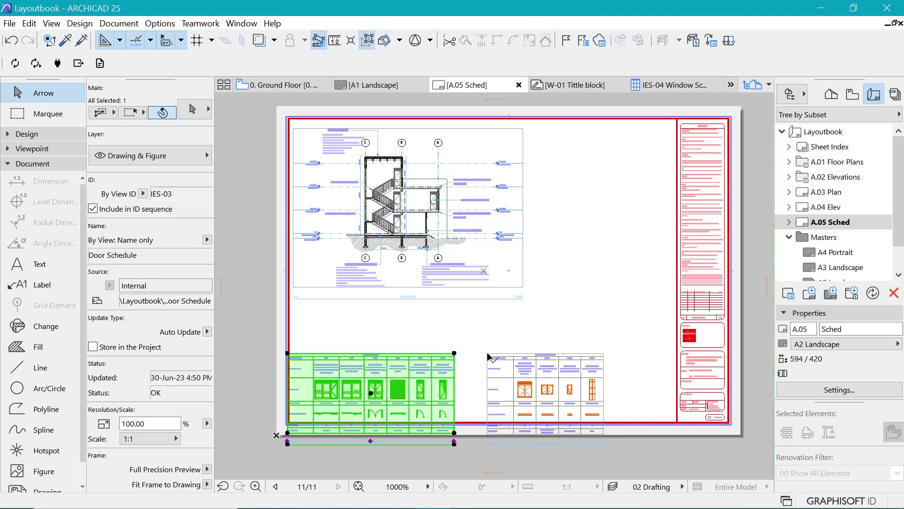
pyautogui.keyDown('shift'); pyautogui.click(527, 358); pyautogui.keyUp('shift')
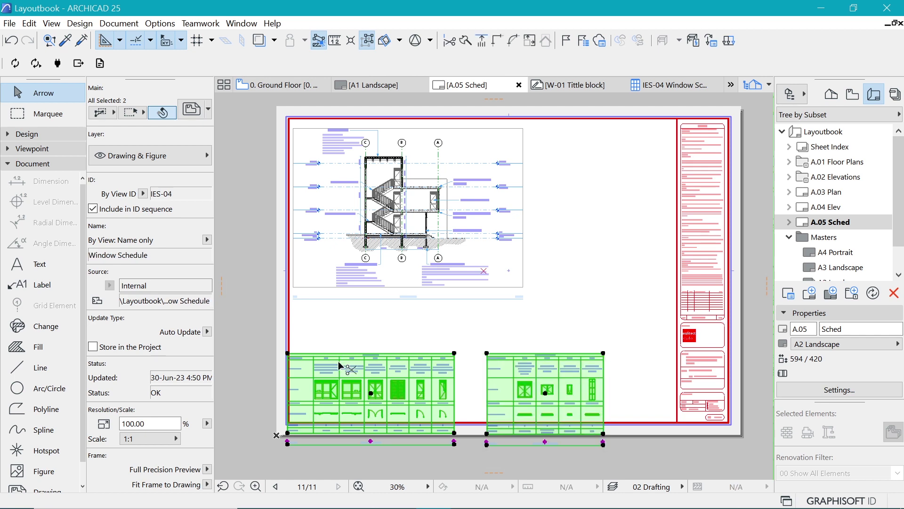
pyautogui.hotkey('ctrl', 'd')
pyautogui.click(347, 368)
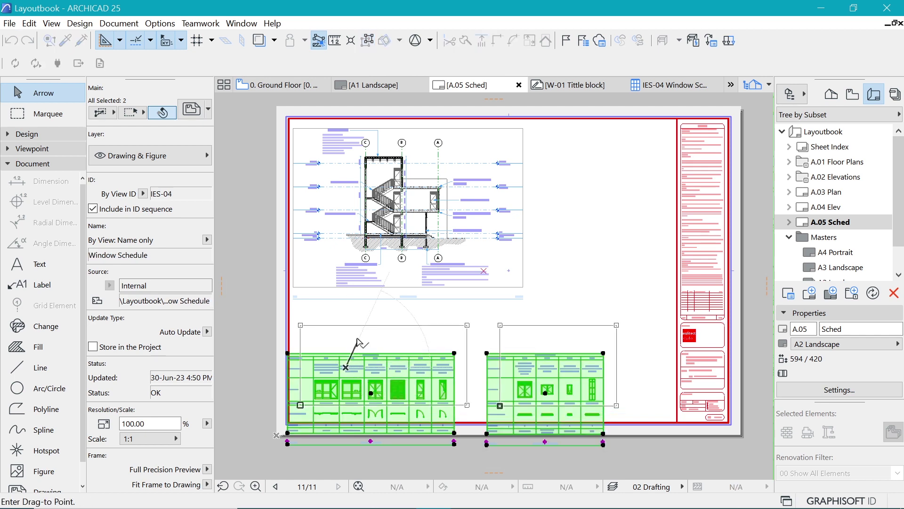
pyautogui.click(349, 379)
# - Remove the drawing titles from both the door and window schedules by choosing No Title, and clear the selection
pyautogui.scroll(2, 355, 409)
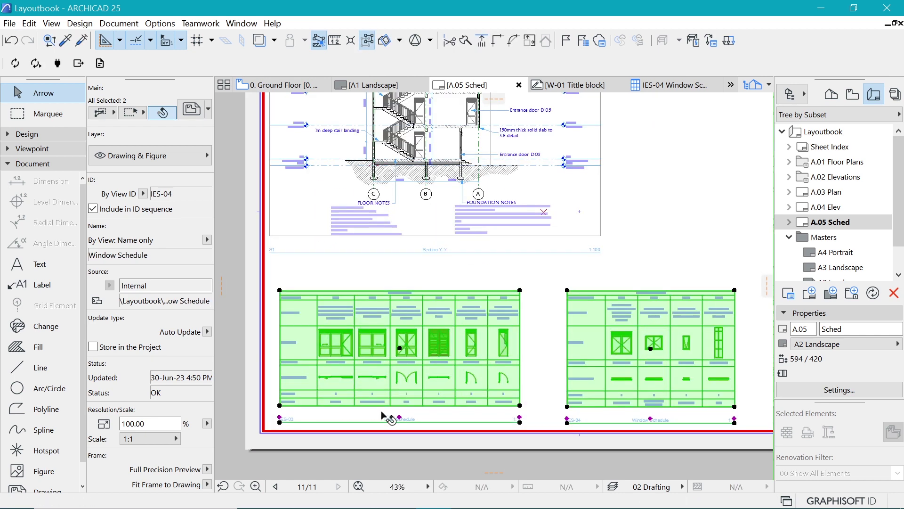
pyautogui.scroll(3, 397, 432)
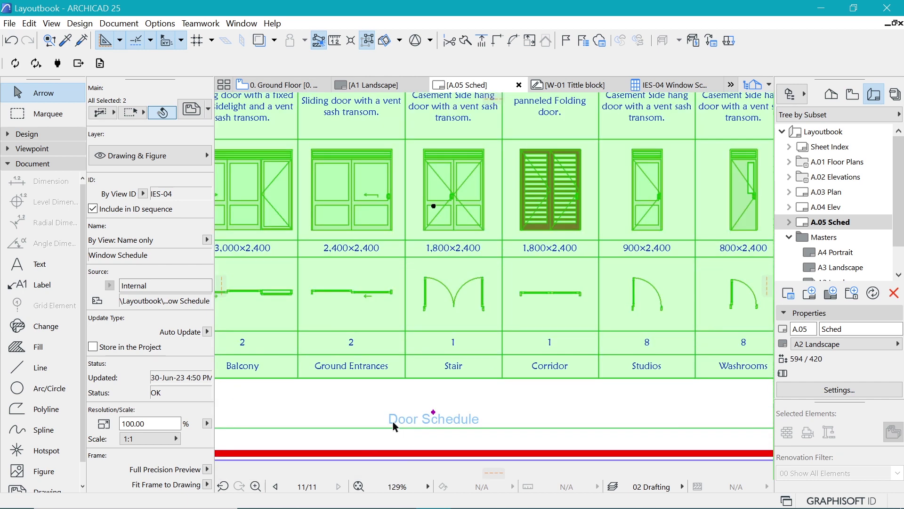
pyautogui.scroll(-1, 425, 455)
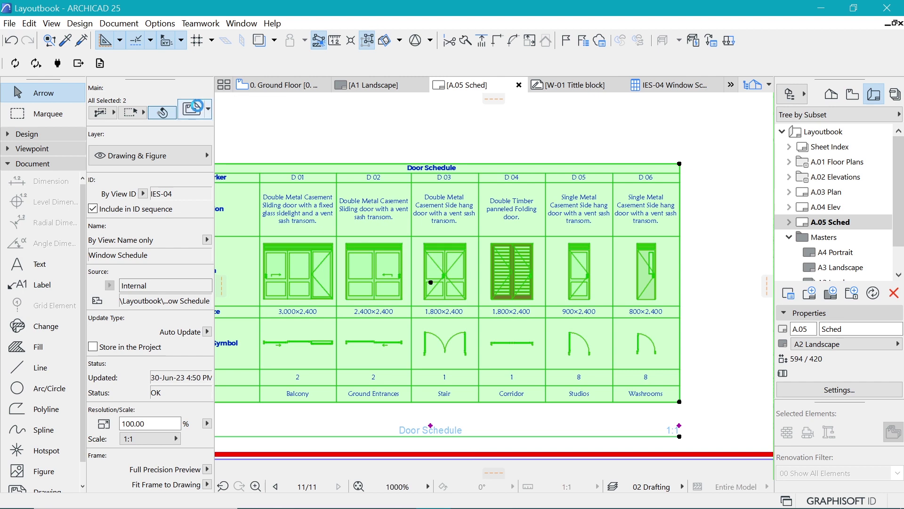
pyautogui.click(197, 107)
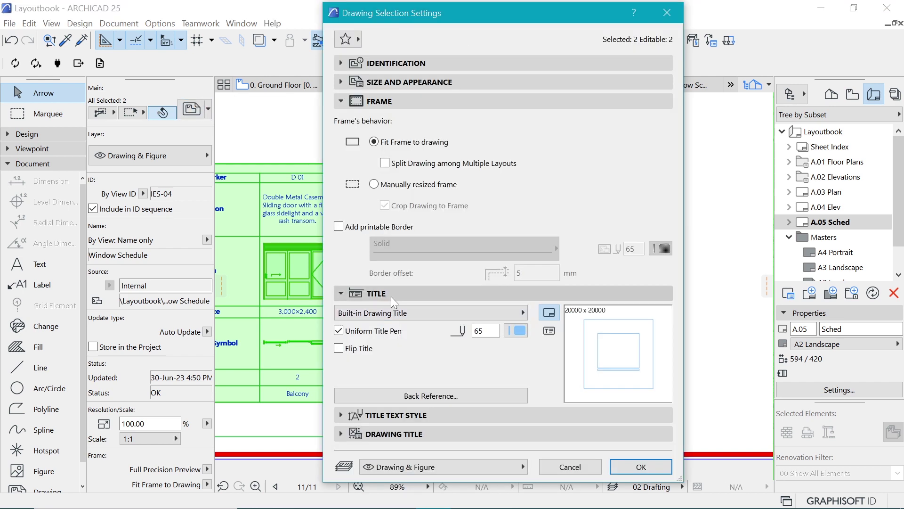
pyautogui.click(446, 315)
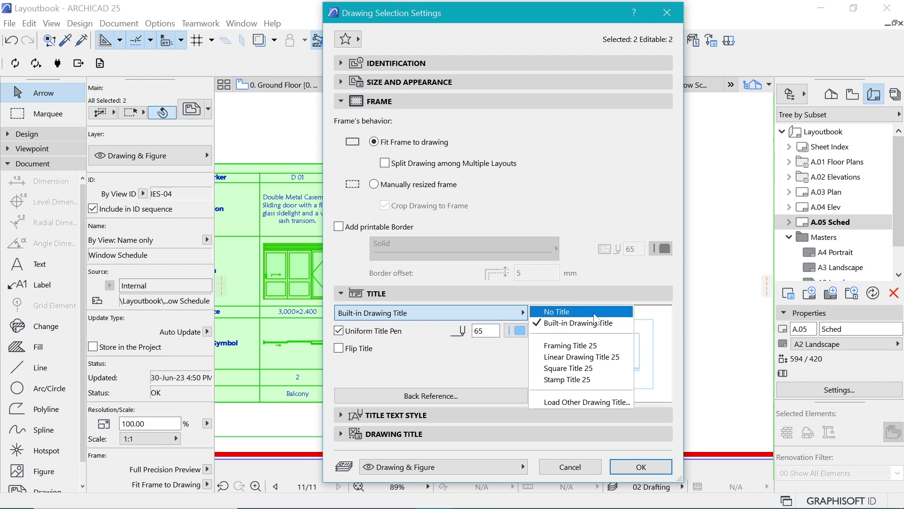
pyautogui.click(556, 312)
pyautogui.click(641, 467)
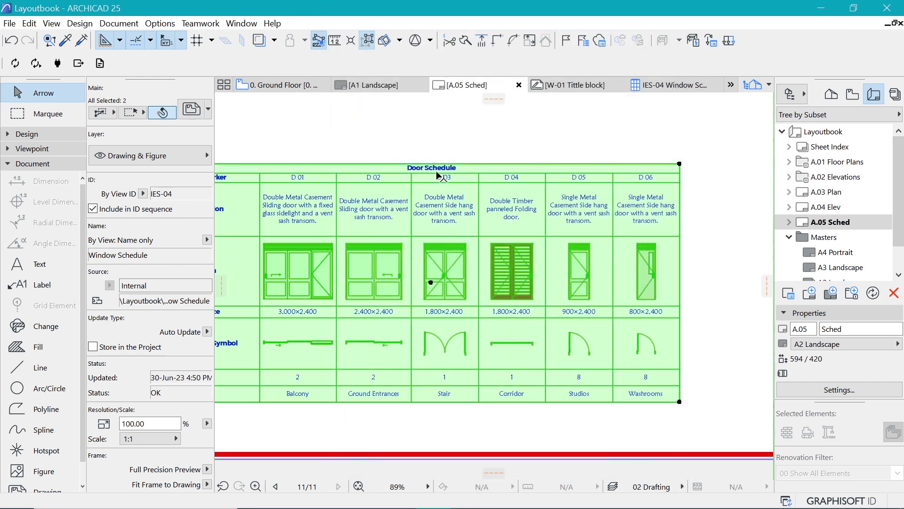
pyautogui.scroll(-6, 399, 222)
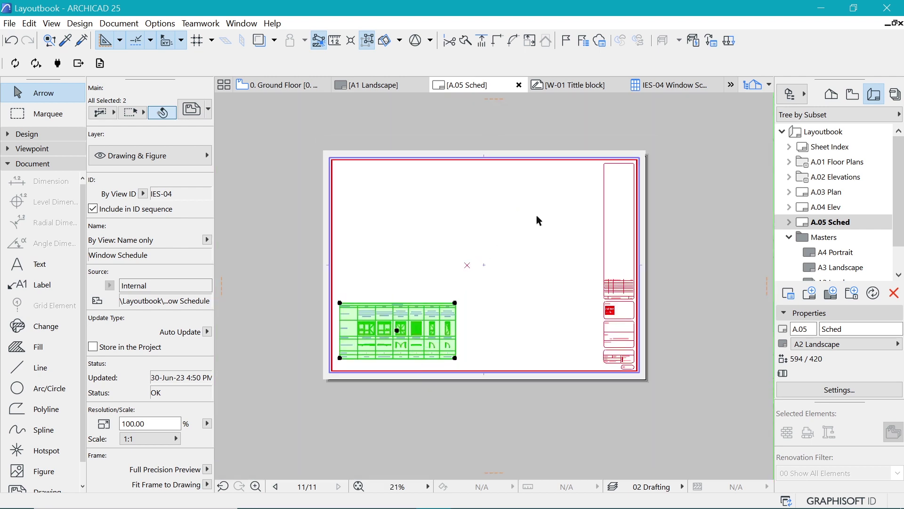
pyautogui.scroll(2, 535, 231)
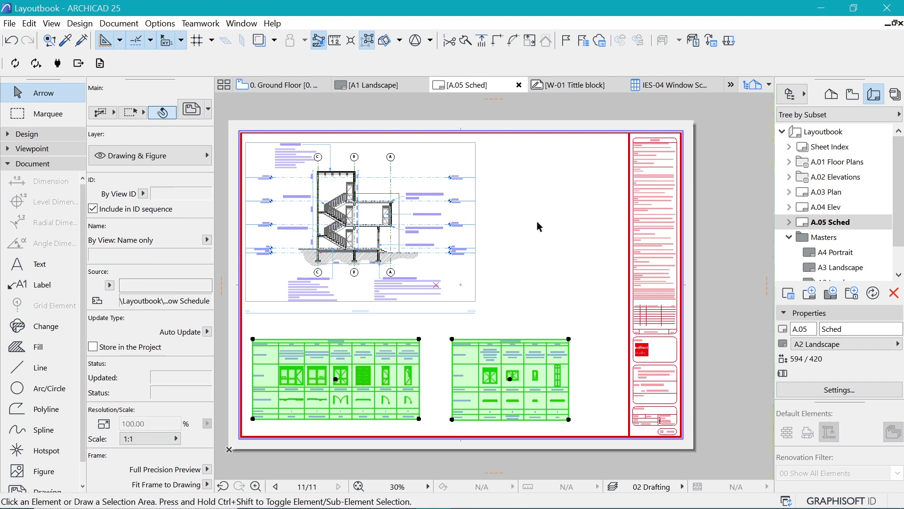
pyautogui.click(537, 222)
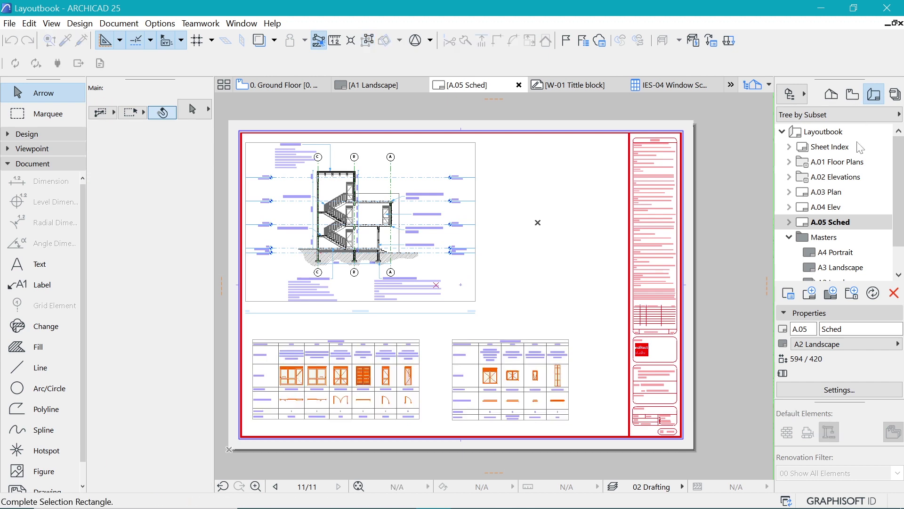
# - Place the Site Plan view on the Sched layout in the empty area beside the section
pyautogui.click(853, 94)
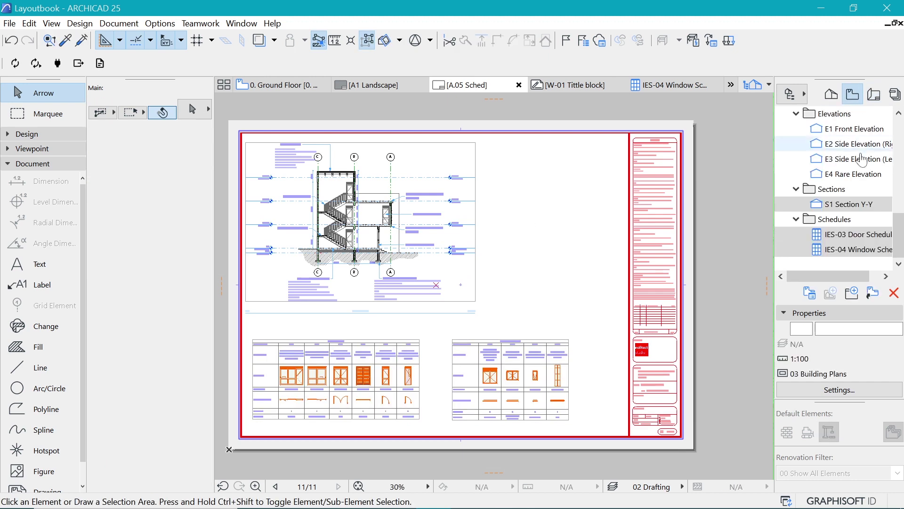
pyautogui.moveTo(836, 189); pyautogui.dragTo(560, 195)
pyautogui.scroll(-3, 478, 318)
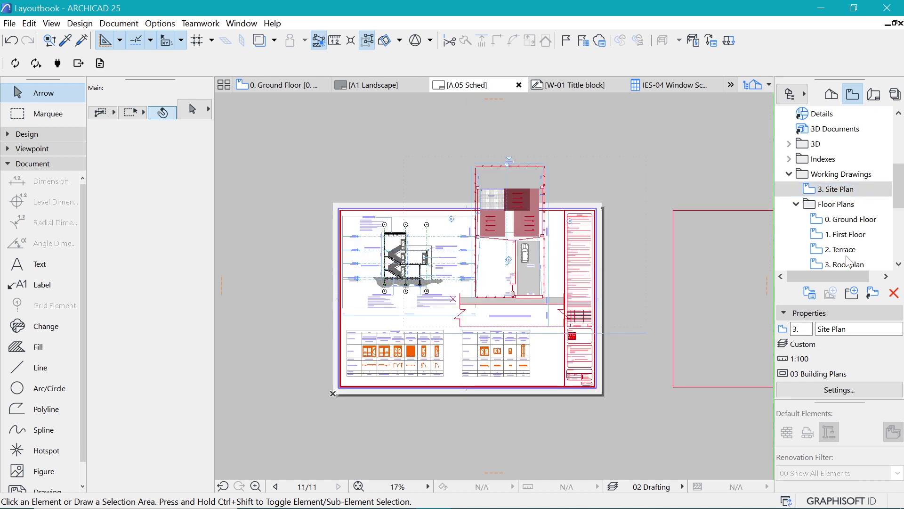
# - Switch the Sched layout's master to A1 Landscape and back to A2 Landscape
pyautogui.click(874, 94)
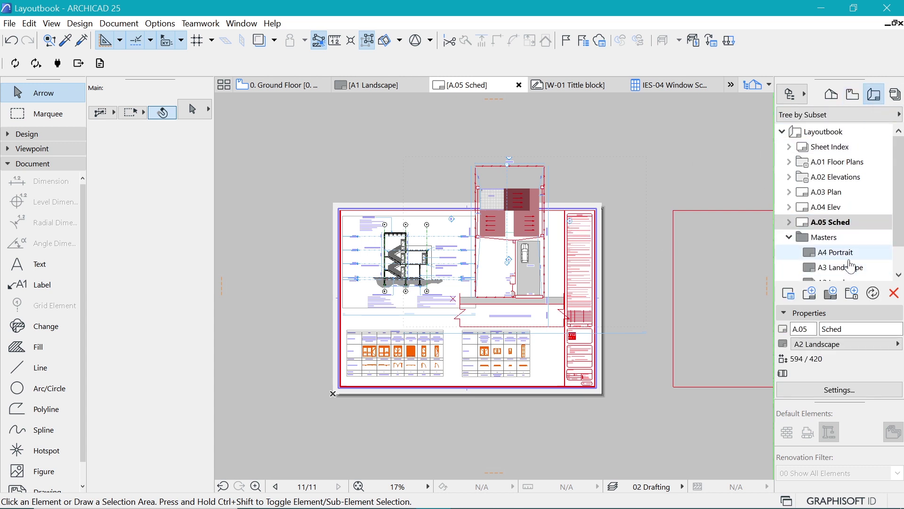
pyautogui.scroll(-1, 855, 263)
pyautogui.click(860, 345)
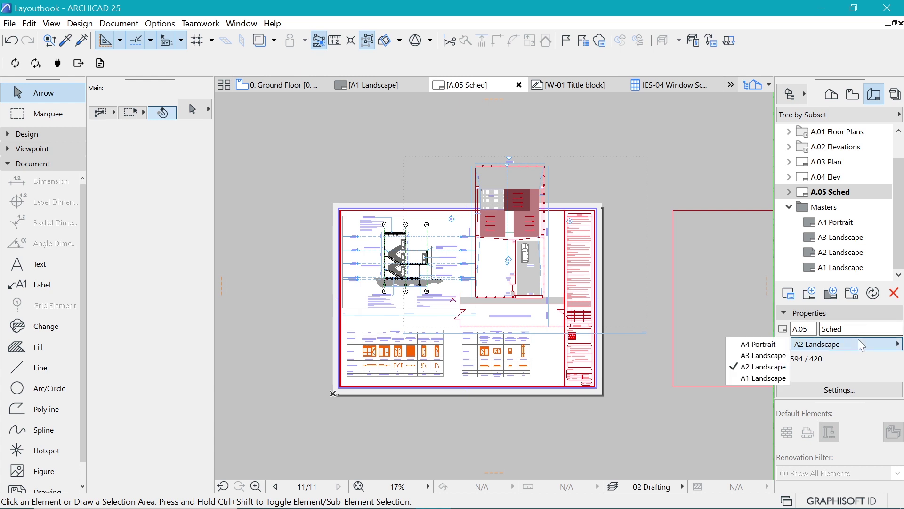
pyautogui.click(755, 377)
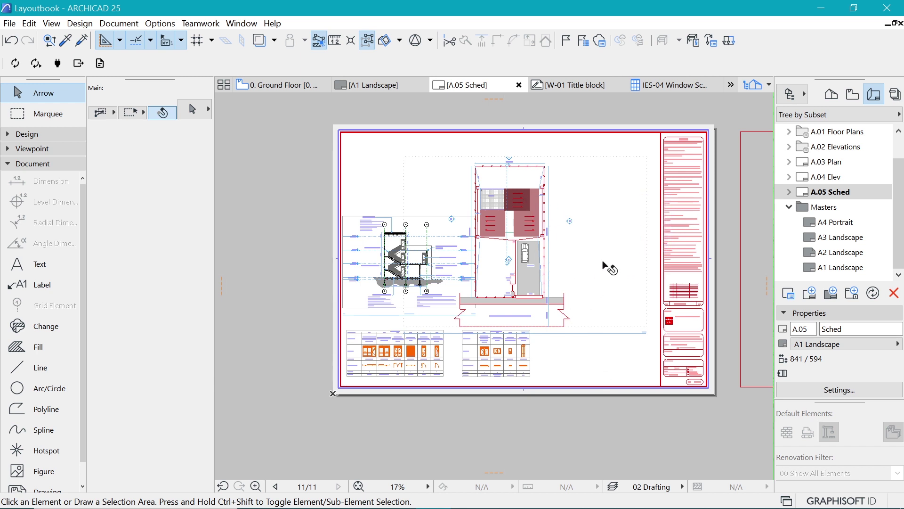
pyautogui.click(847, 351)
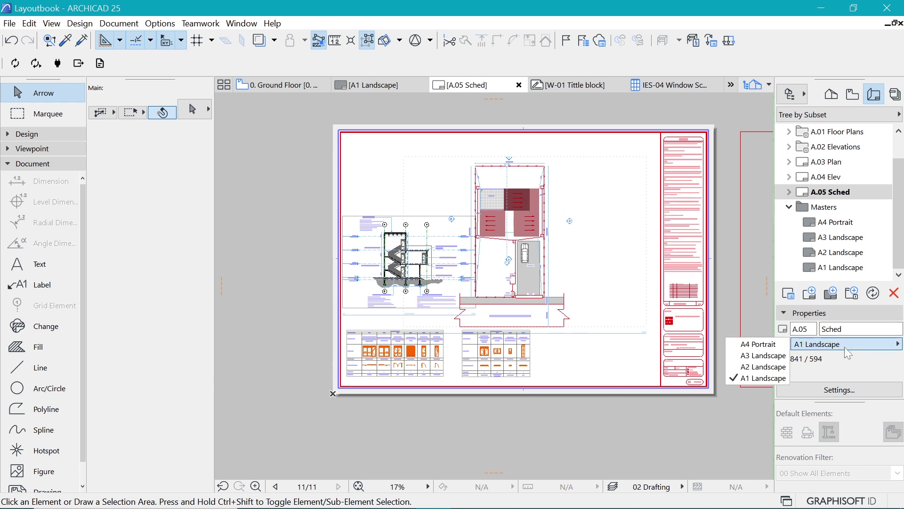
pyautogui.click(773, 368)
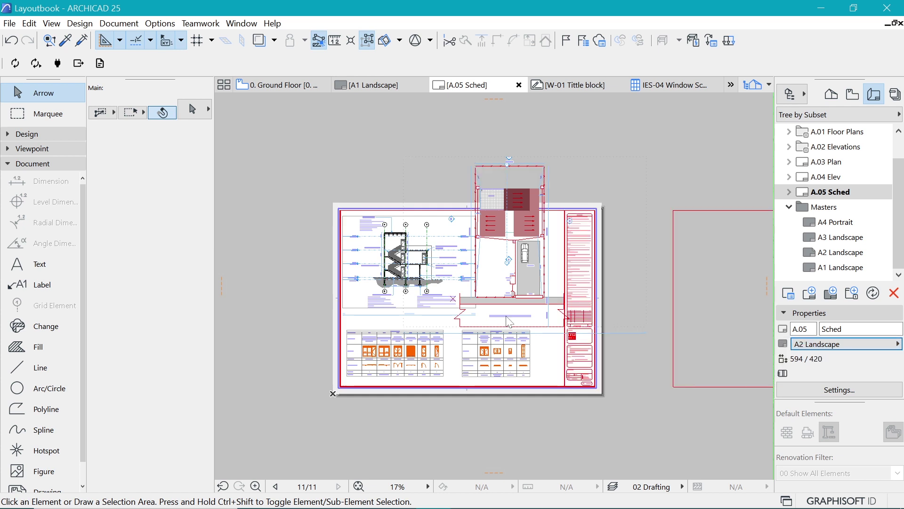
# - Set the Site Plan drawing's scale on the layout to 1:200
pyautogui.scroll(2, 521, 314)
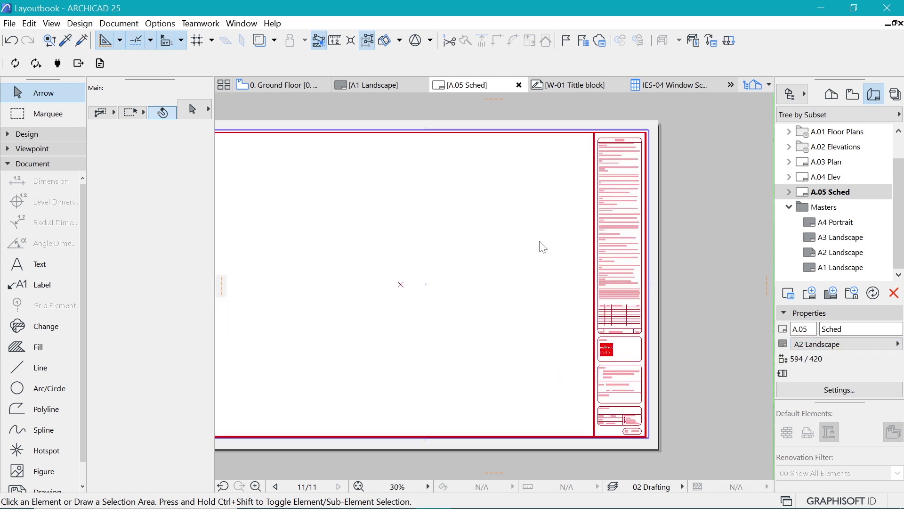
pyautogui.click(531, 200)
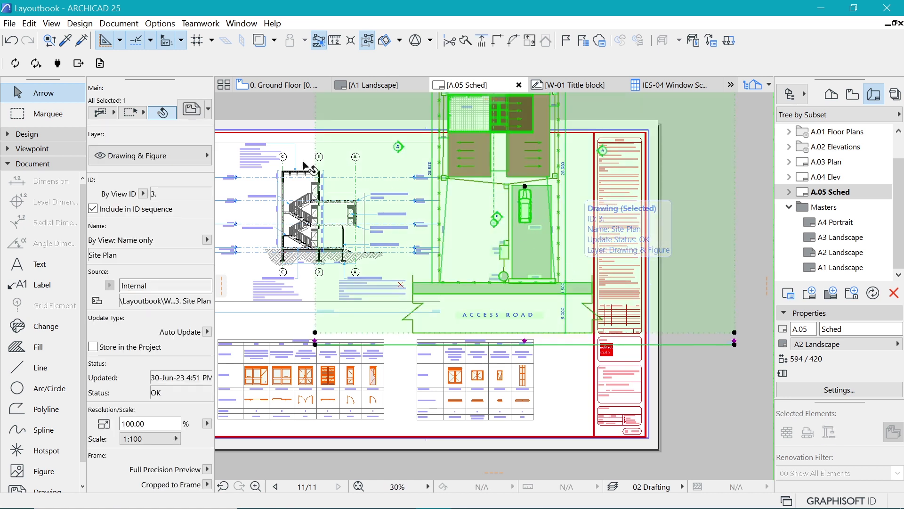
pyautogui.click(192, 111)
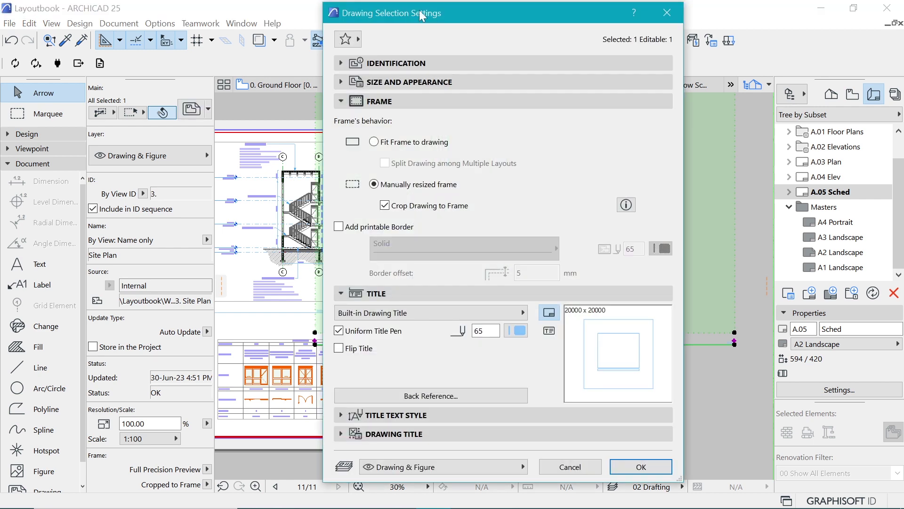
pyautogui.click(406, 81)
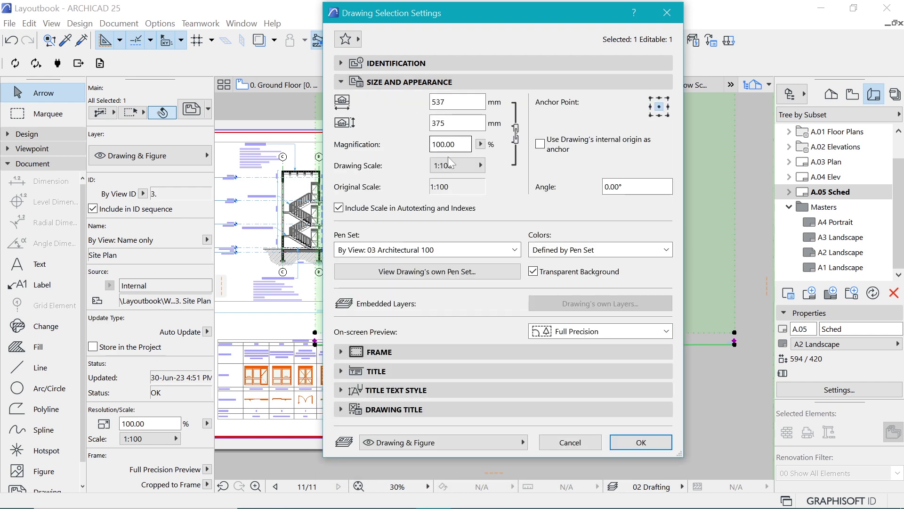
pyautogui.click(475, 167)
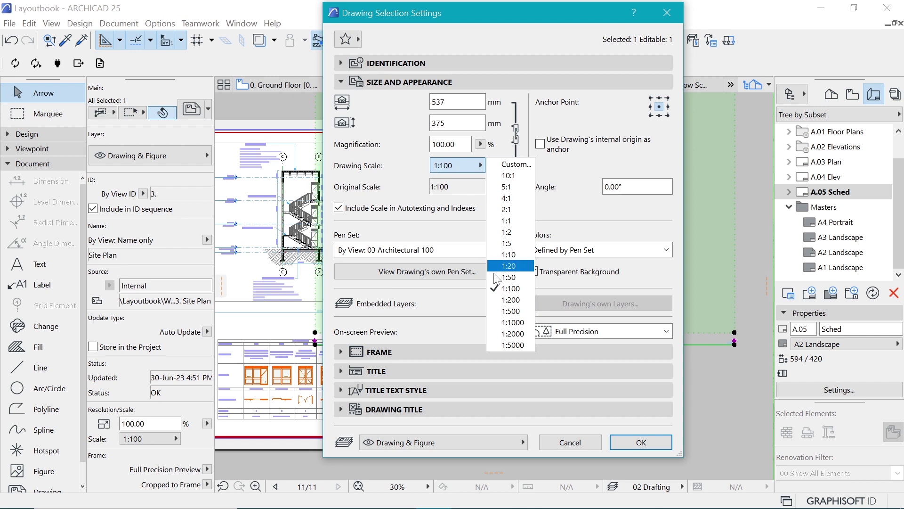
pyautogui.click(513, 300)
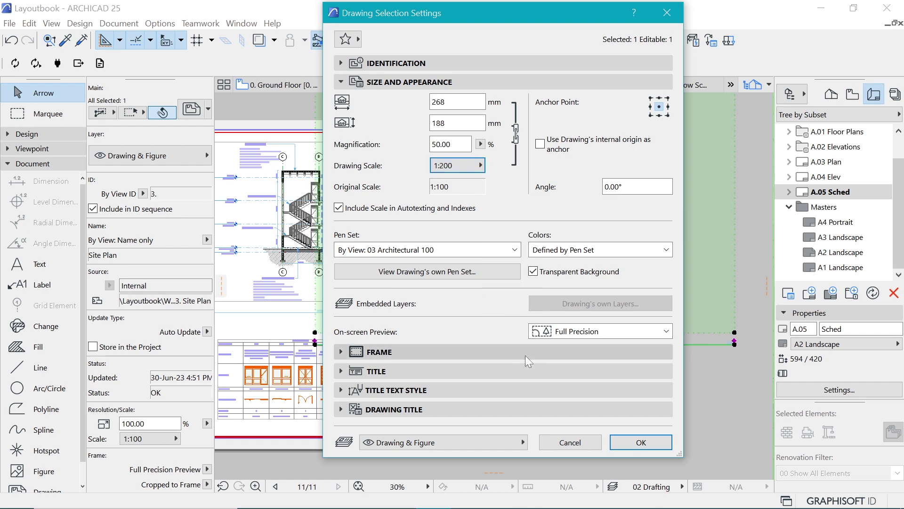
pyautogui.click(641, 443)
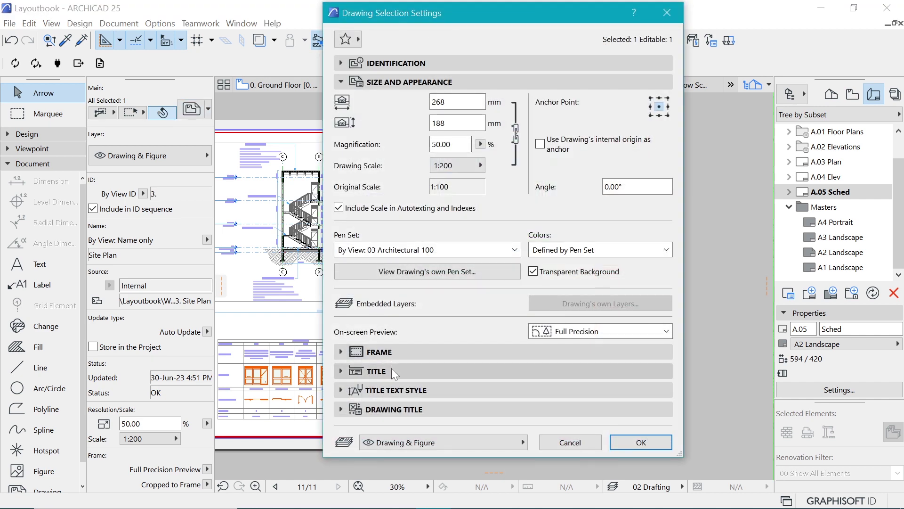
# - Set the Site Plan drawing's frame to Fit Frame to drawing and move the drawing down inside the sheet border
pyautogui.click(390, 352)
pyautogui.click(386, 143)
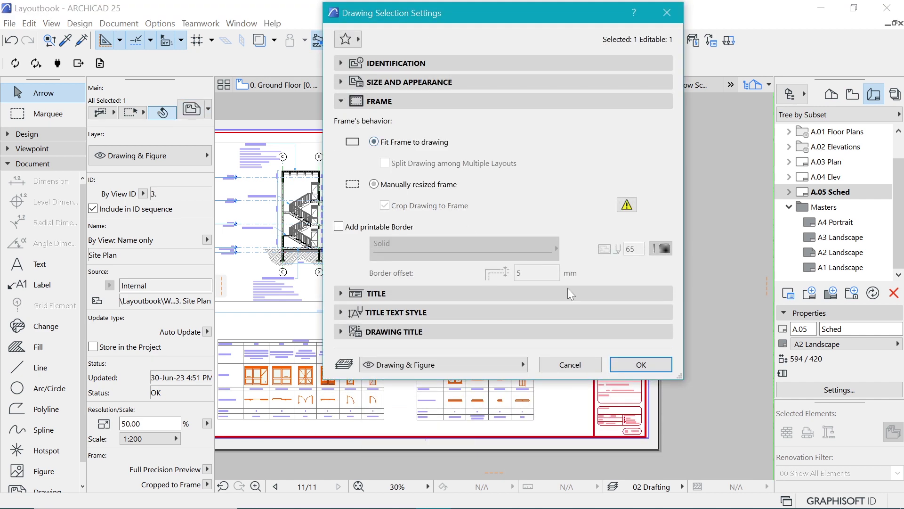
pyautogui.click(641, 364)
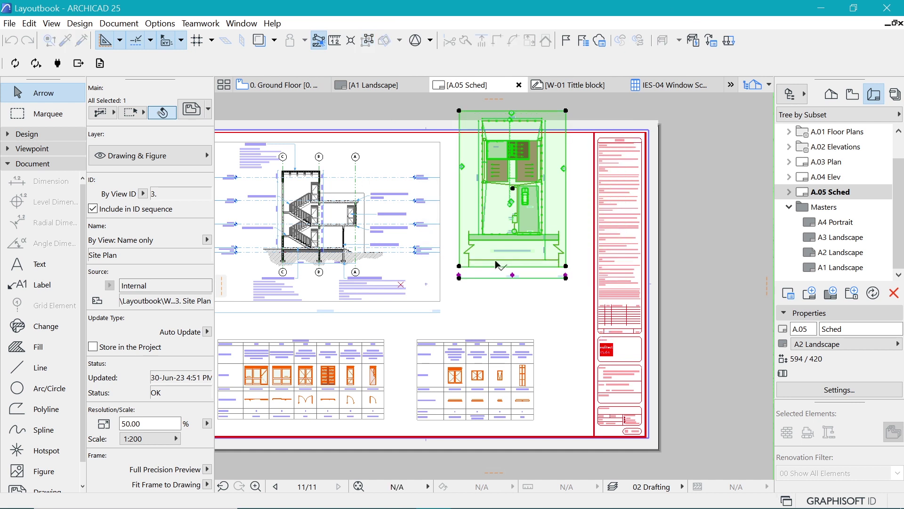
pyautogui.click(459, 272)
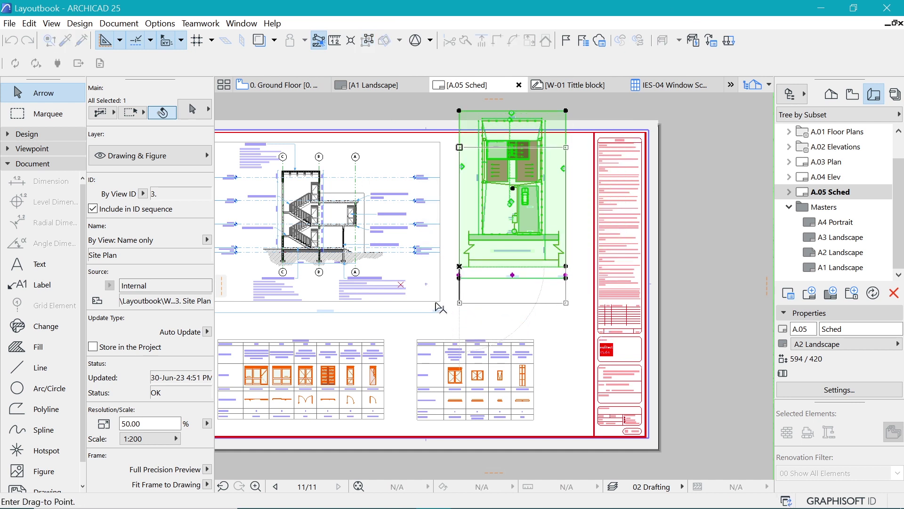
pyautogui.click(536, 279)
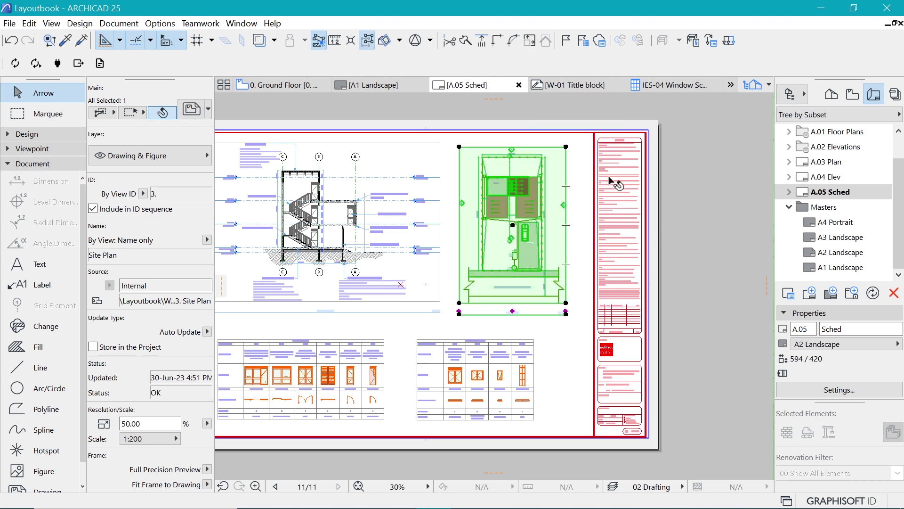
# - Draw a horizontal line beside the plan in the Site Plan's source view and return to the Sched layout to check the drawing frame
pyautogui.rightClick(562, 173)
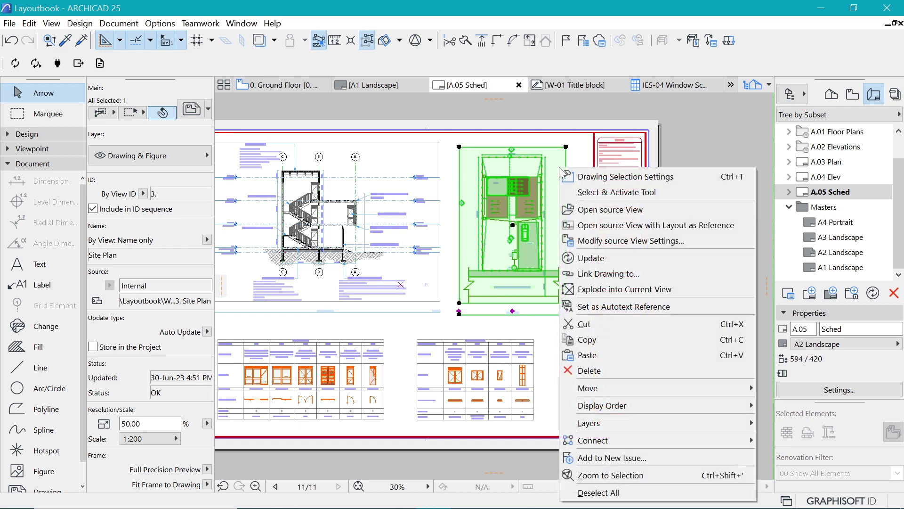
pyautogui.click(611, 209)
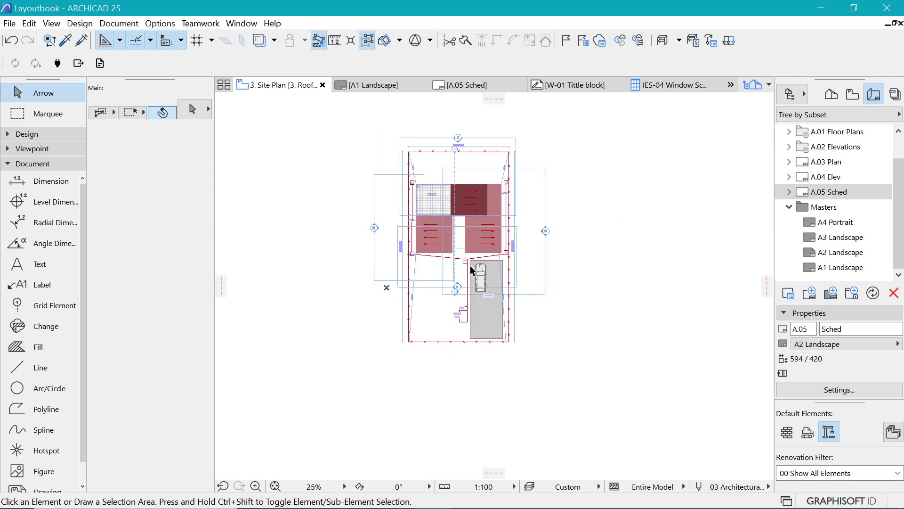
pyautogui.scroll(-2, 407, 243)
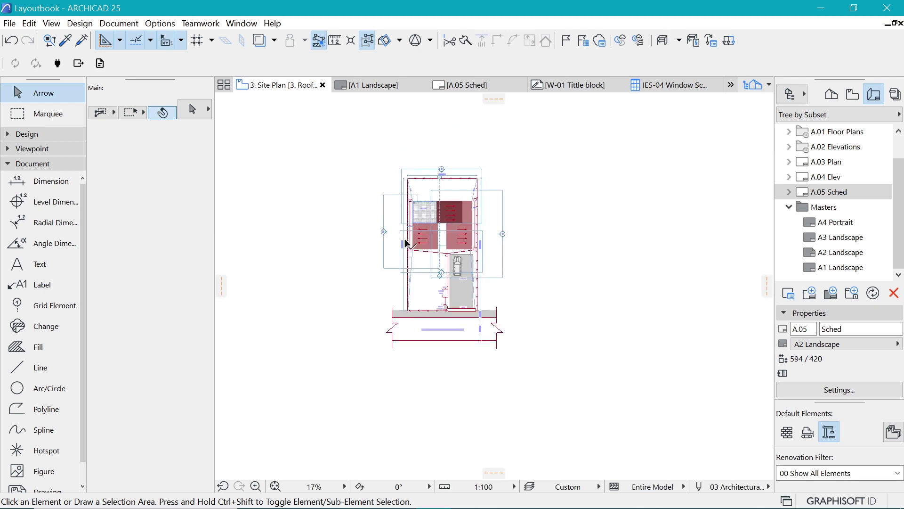
pyautogui.click(29, 368)
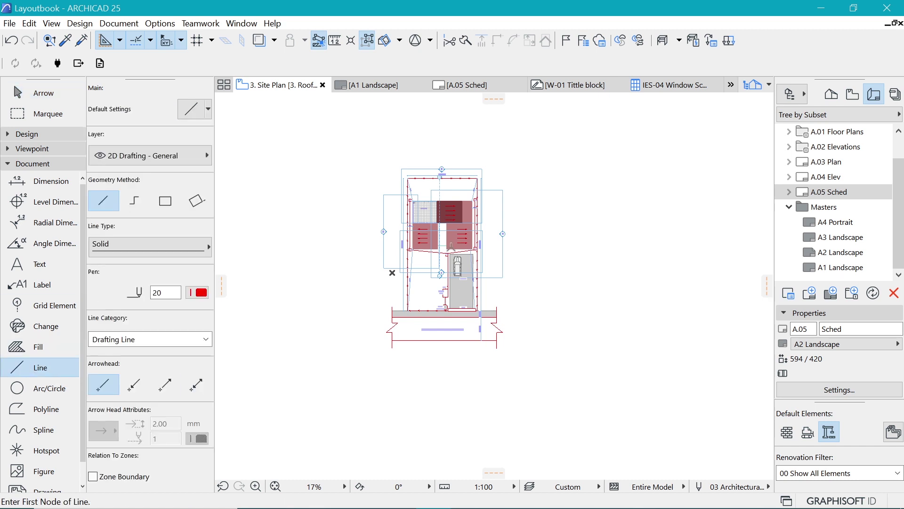
pyautogui.click(619, 238)
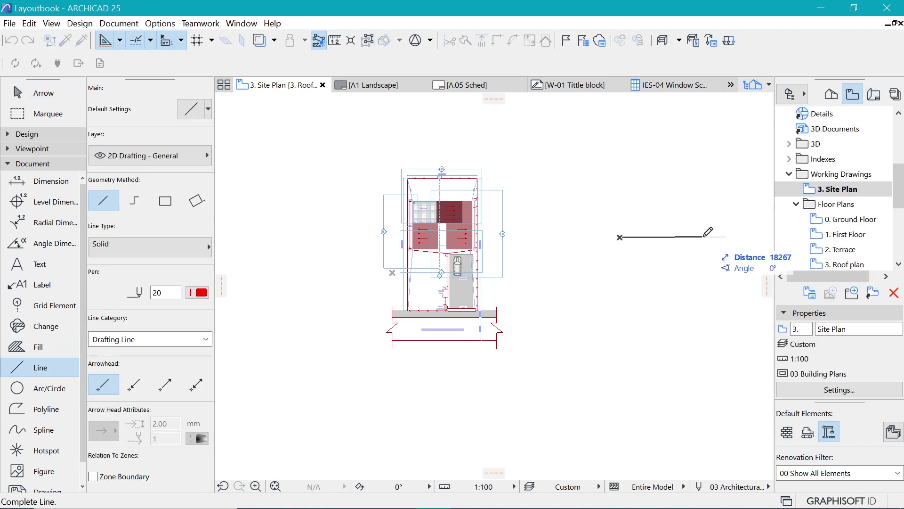
pyautogui.click(745, 237)
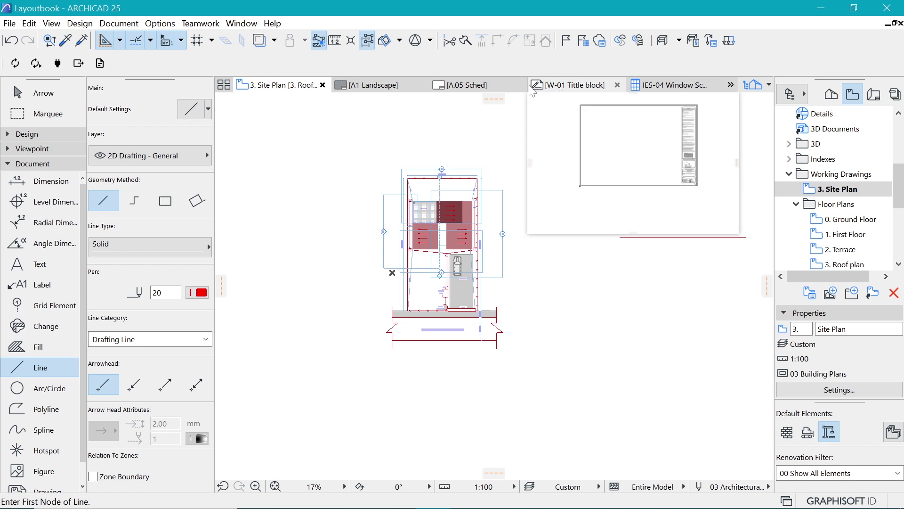
pyautogui.click(476, 86)
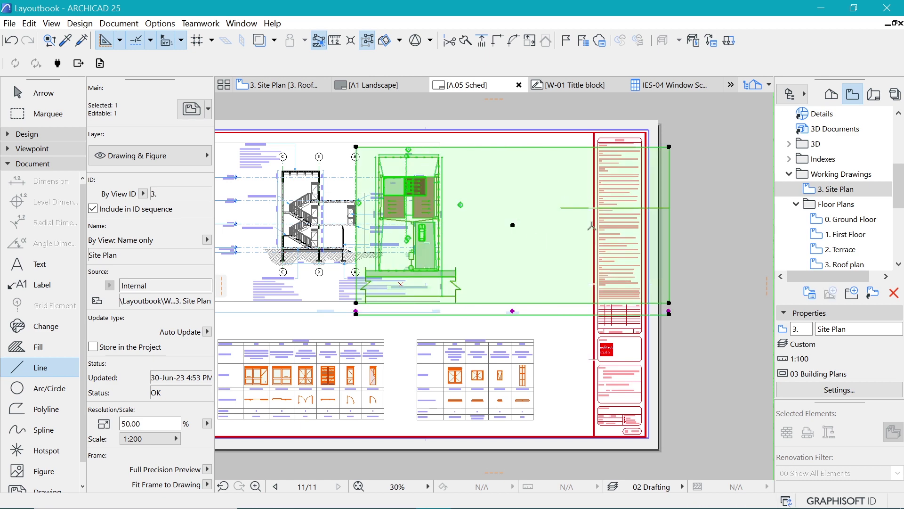
pyautogui.scroll(-1, 721, 230)
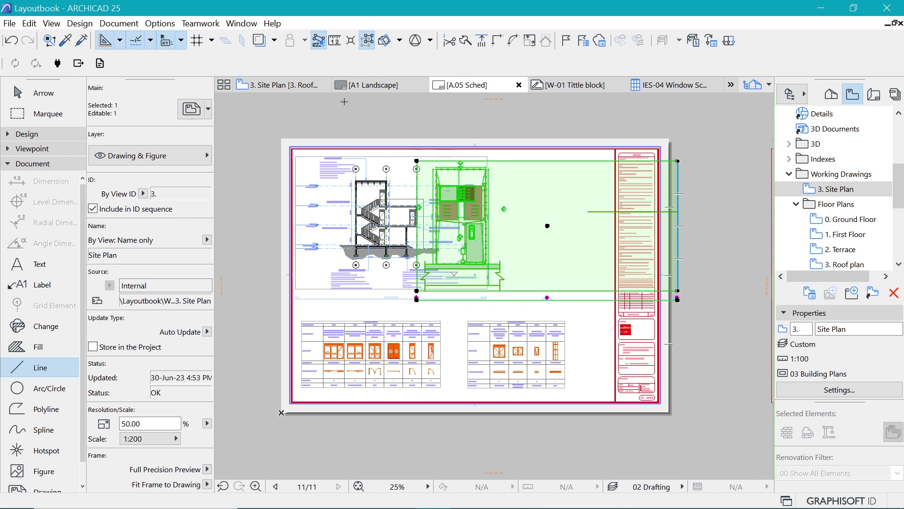
# - Delete the line beside the plan in the Site Plan view and return to the Sched layout with the drawing deselected
pyautogui.click(296, 86)
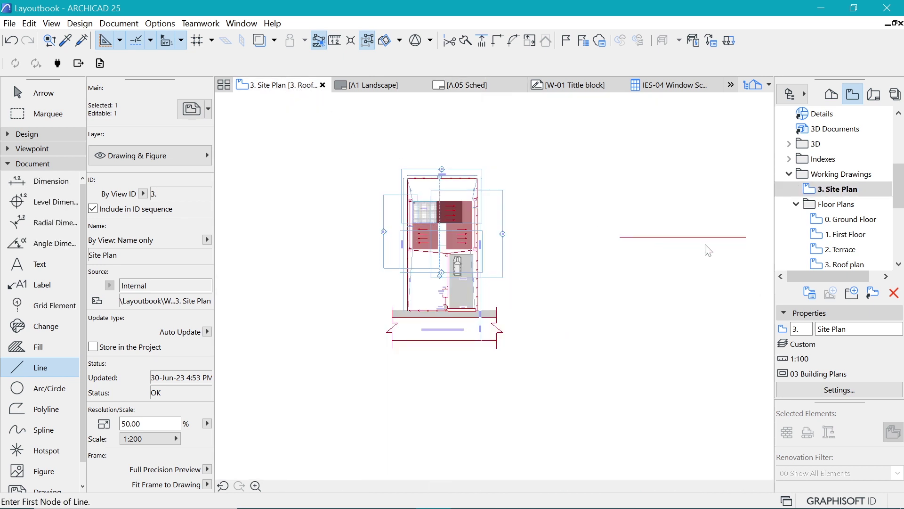
pyautogui.press('Escape')
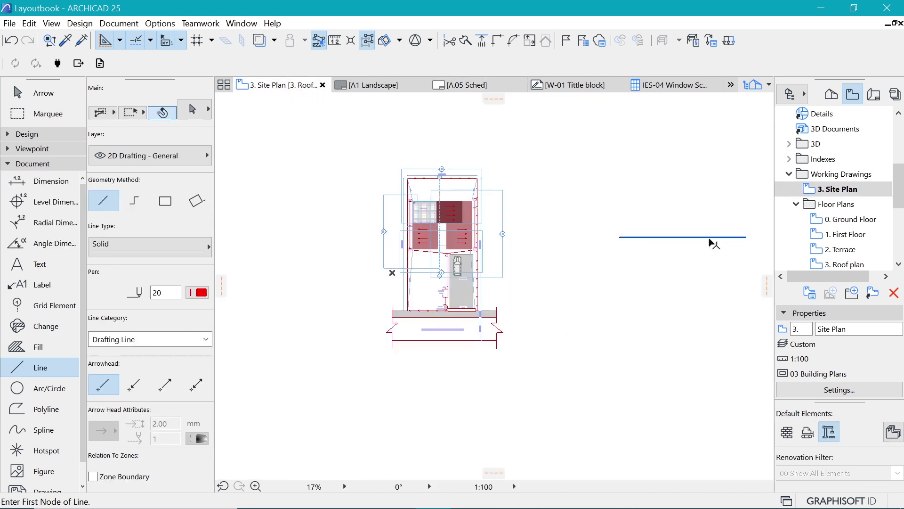
pyautogui.keyDown('shift'); pyautogui.click(711, 241); pyautogui.keyUp('shift')
pyautogui.press('Delete')
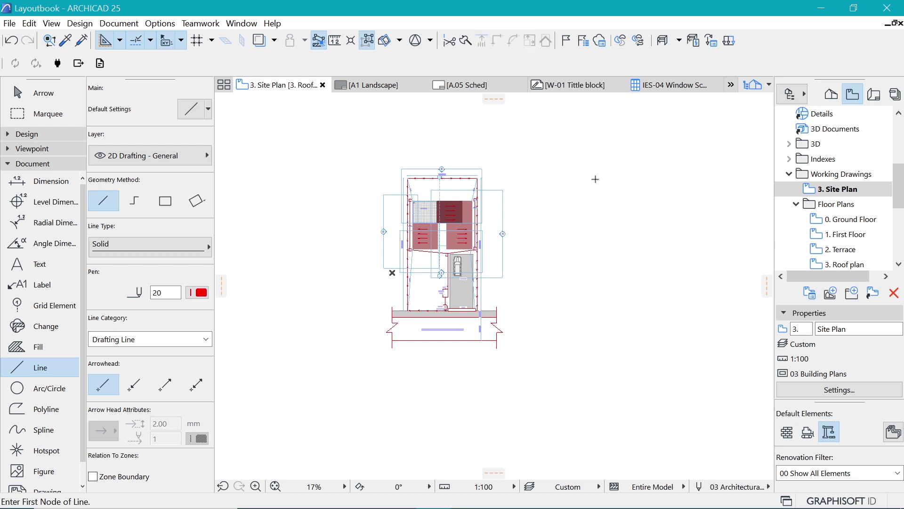
pyautogui.hotkey('ctrl', 'Tab')
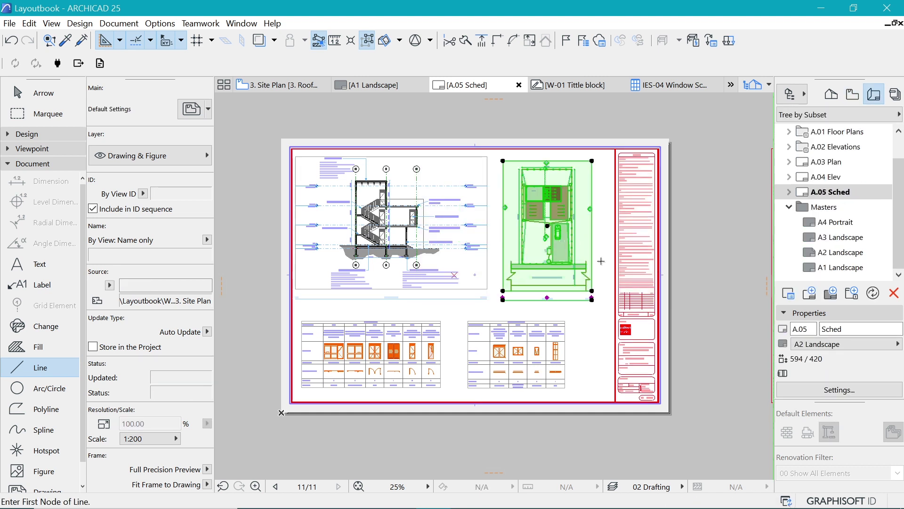
pyautogui.press('Escape')
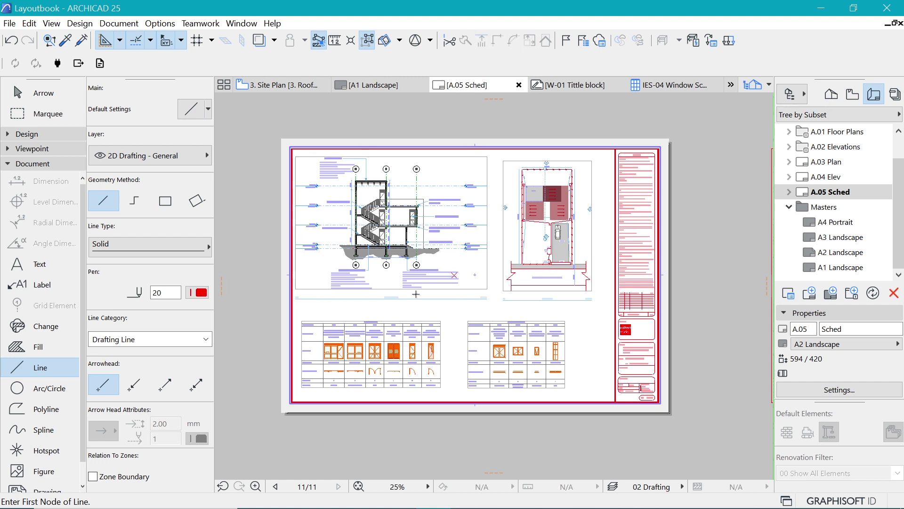
# - Pick up the drawing settings, including the title style, from the Ground Floor drawing on the Plan layout
pyautogui.scroll(4, 416, 294)
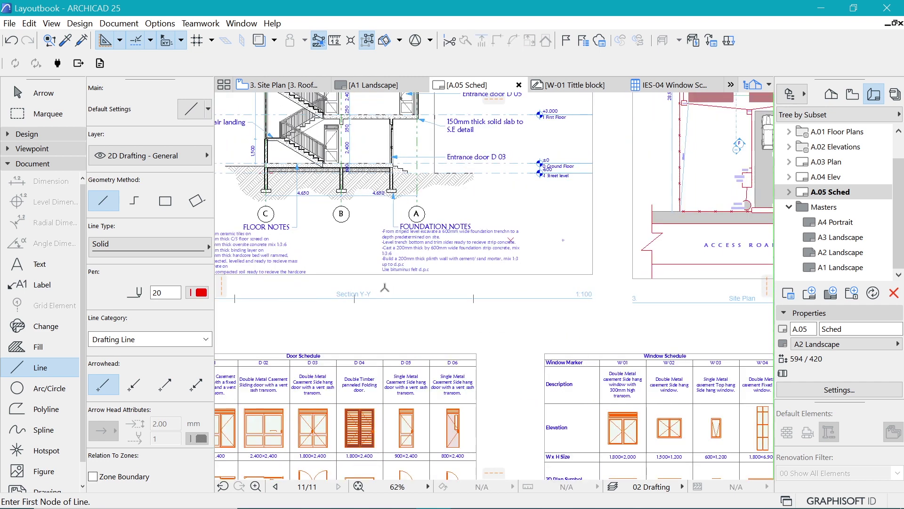
pyautogui.doubleClick(804, 177)
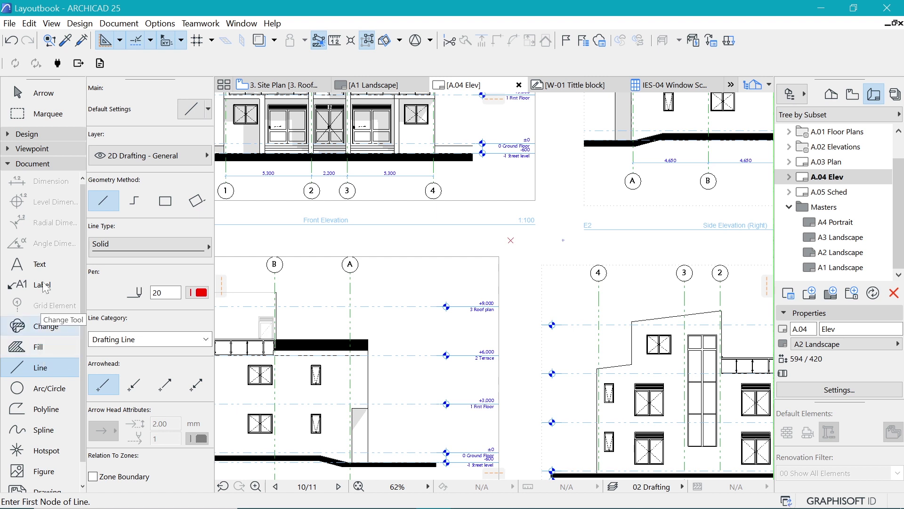
pyautogui.press('pageup')
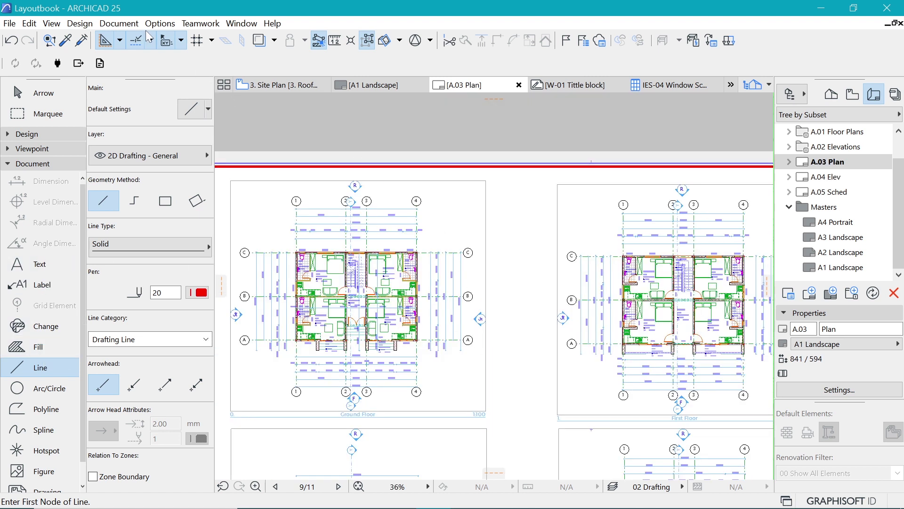
pyautogui.click(65, 41)
pyautogui.click(484, 199)
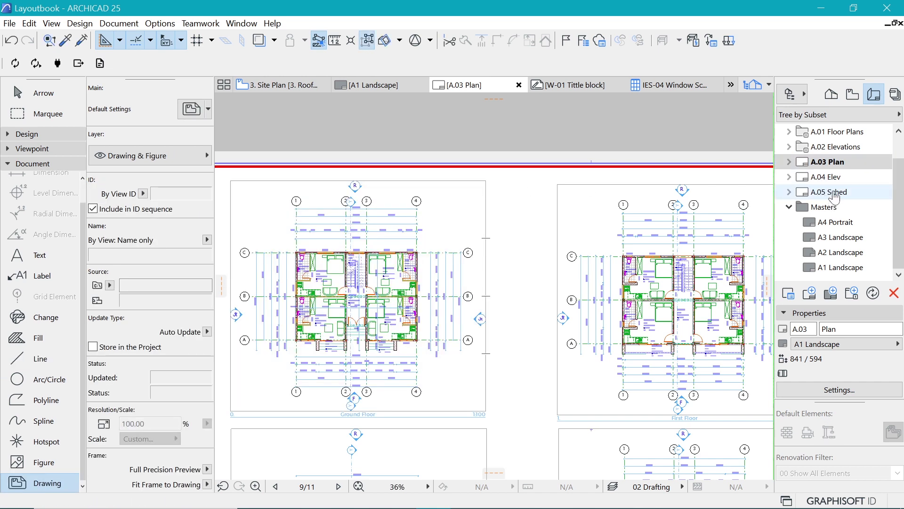
# - Transfer the picked-up drawing settings to the Front Elevation and Side Elevation (Right) drawings on the Elev layout
pyautogui.doubleClick(827, 177)
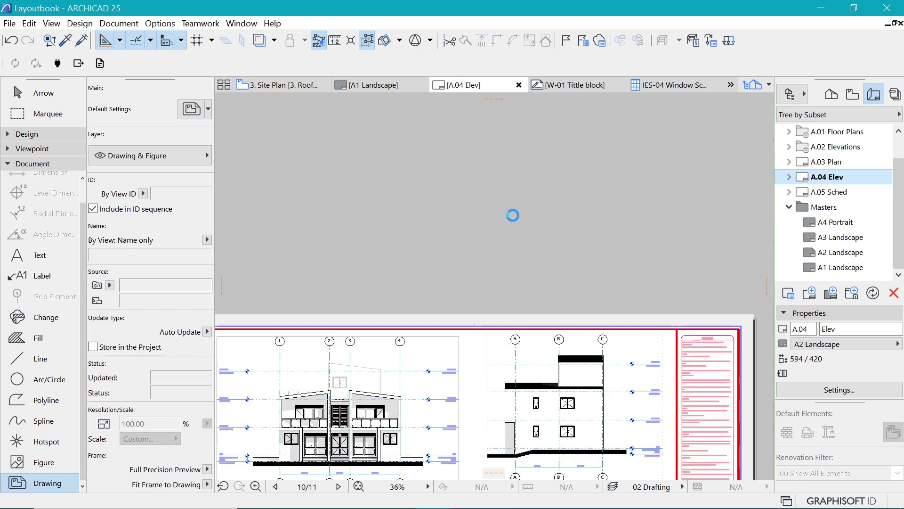
pyautogui.scroll(3, 474, 281)
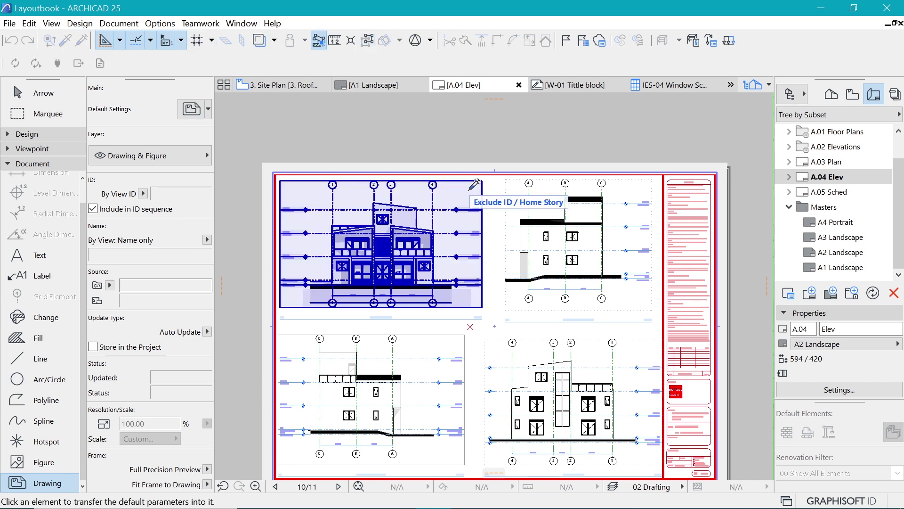
pyautogui.scroll(4, 384, 328)
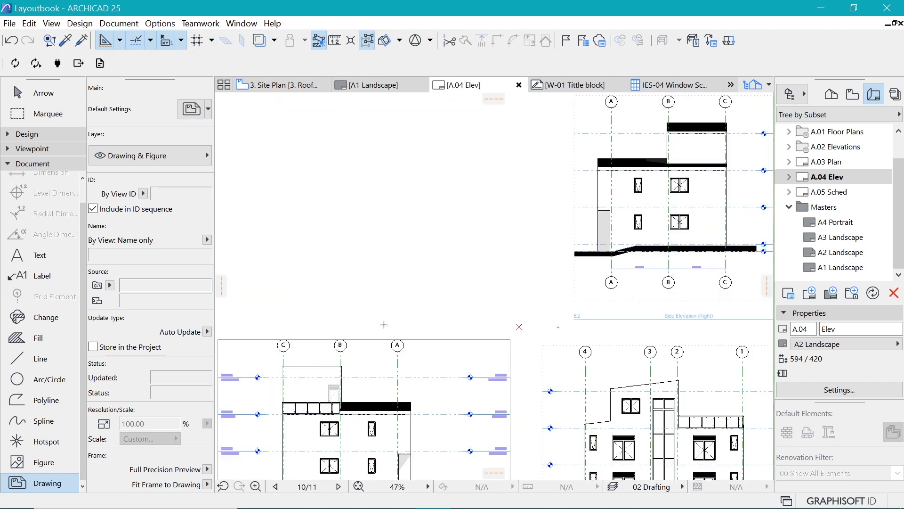
pyautogui.scroll(-4, 346, 297)
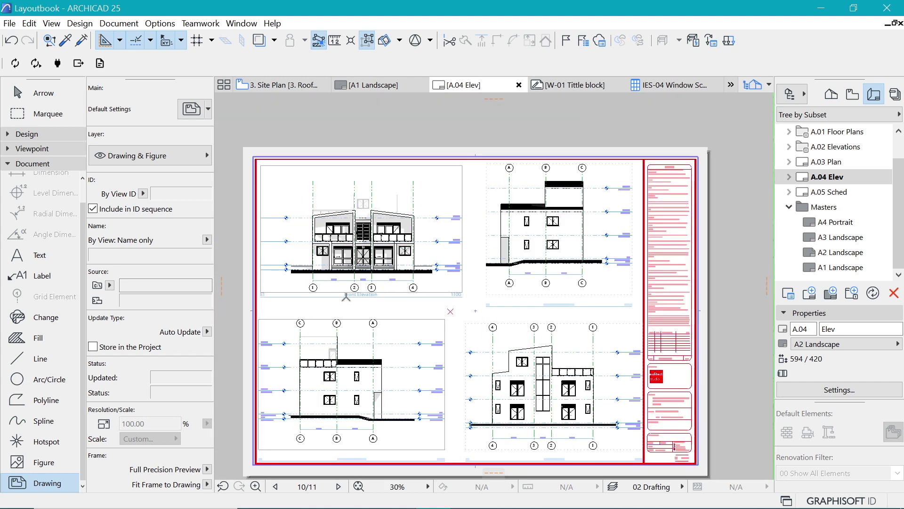
pyautogui.scroll(1, 621, 288)
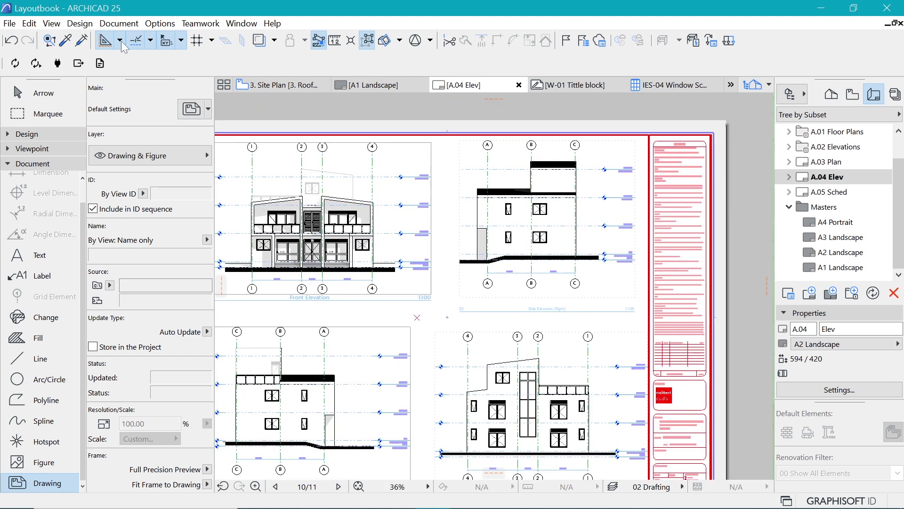
pyautogui.click(82, 40)
pyautogui.click(624, 282)
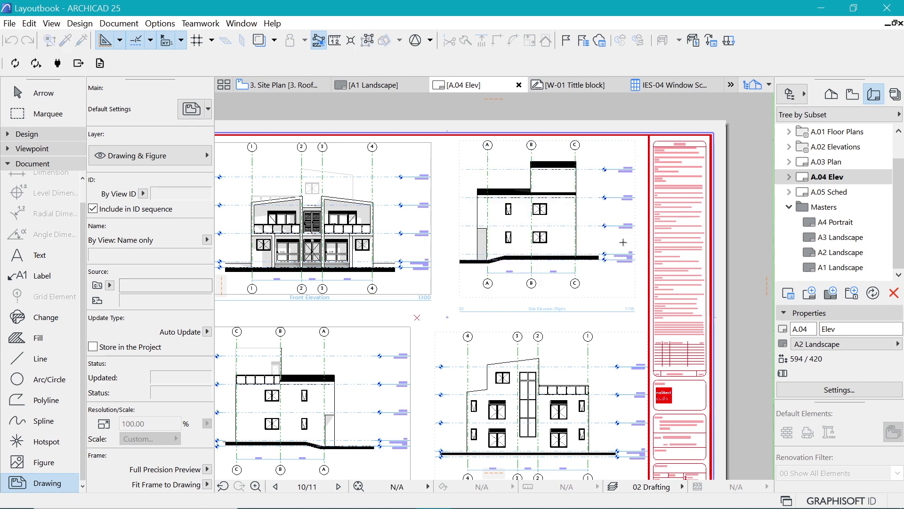
# - Apply the same drawing settings to the Side Elevation (Left) and Rare Elevation drawings on the Elev layout
pyautogui.scroll(-3, 572, 141)
pyautogui.scroll(5, 457, 320)
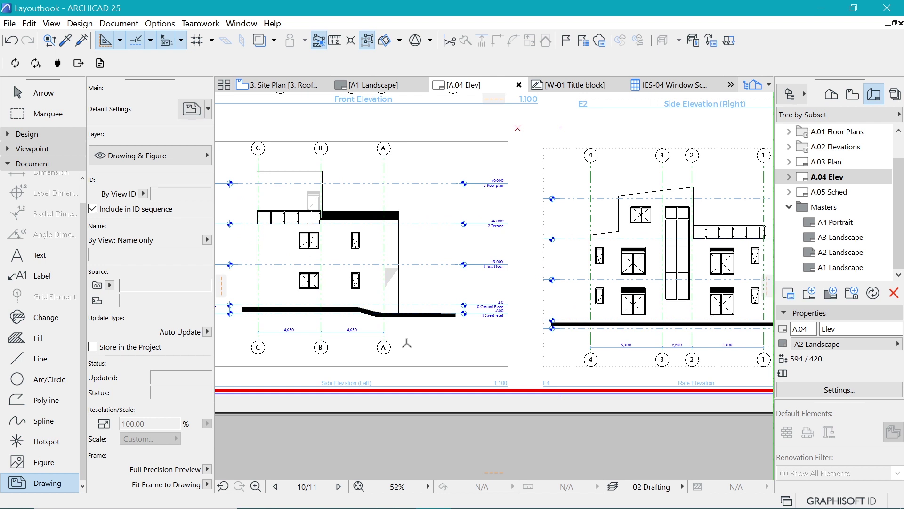
pyautogui.click(426, 332)
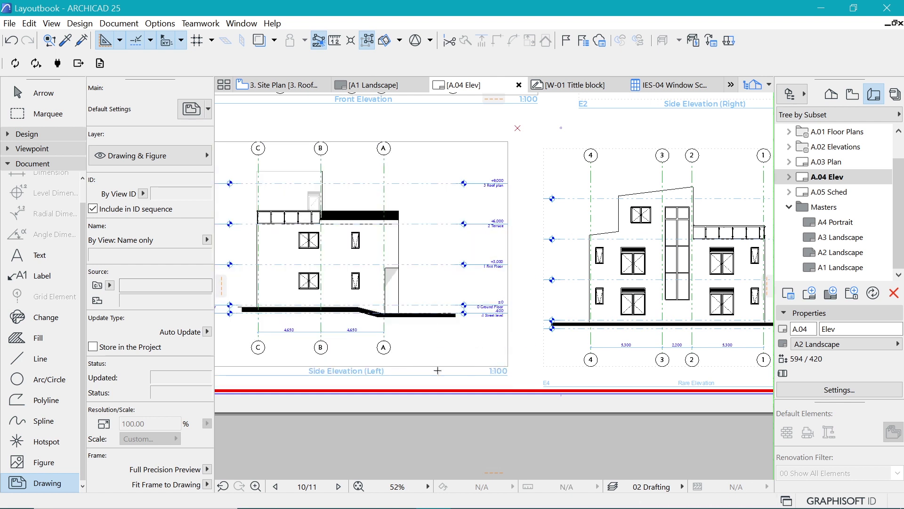
pyautogui.scroll(-3, 393, 372)
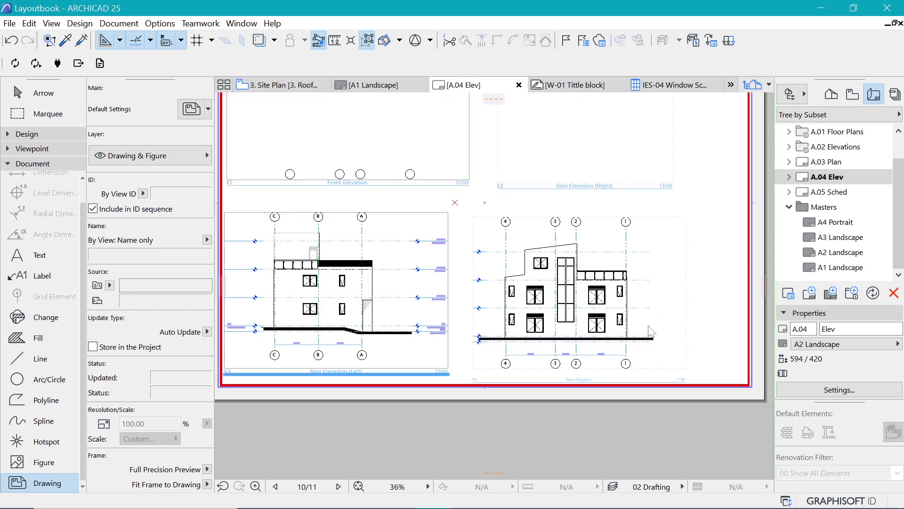
pyautogui.scroll(3, 650, 324)
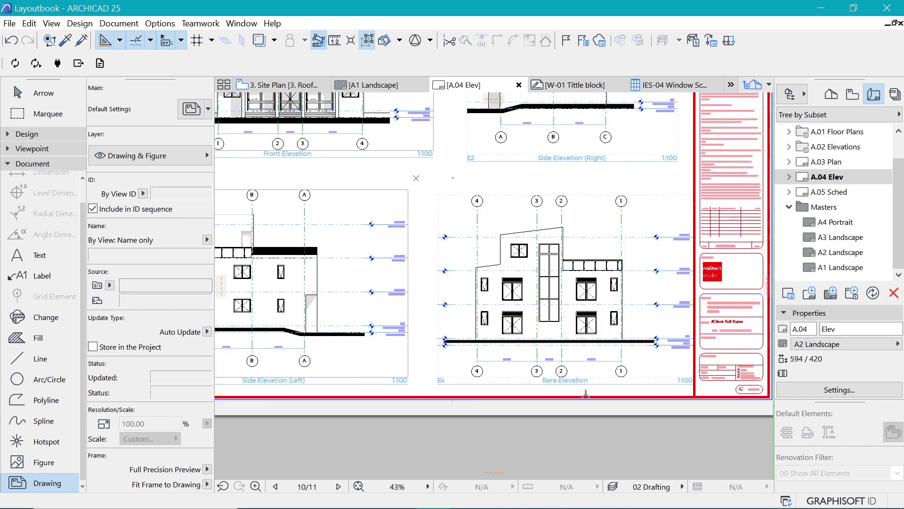
# - Transfer the picked-up drawing settings to the Section Y-Y and Site Plan drawings on the Sched layout
pyautogui.click(833, 192)
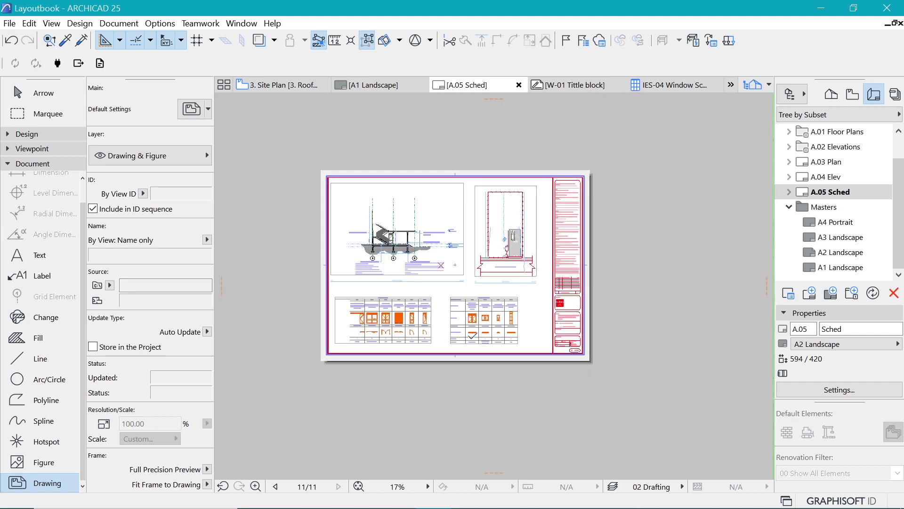
pyautogui.scroll(-4, 472, 328)
pyautogui.scroll(3, 433, 233)
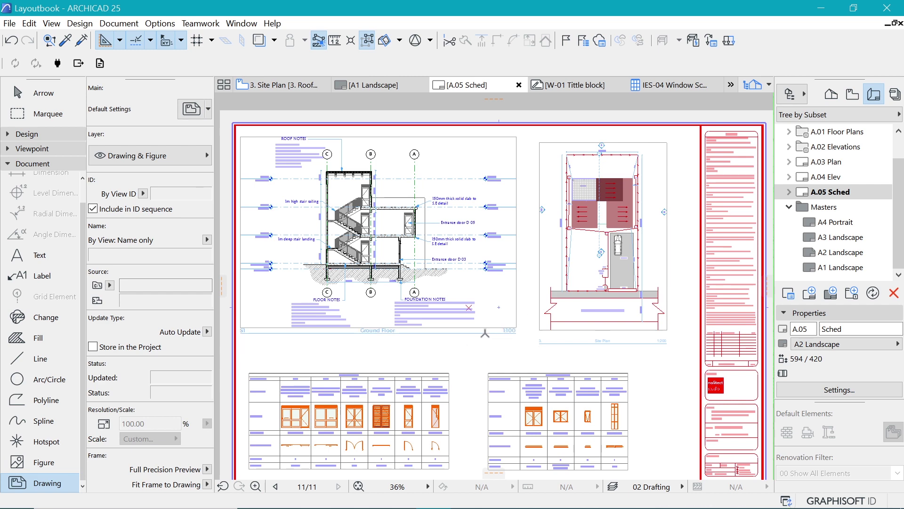
pyautogui.scroll(-1, 423, 299)
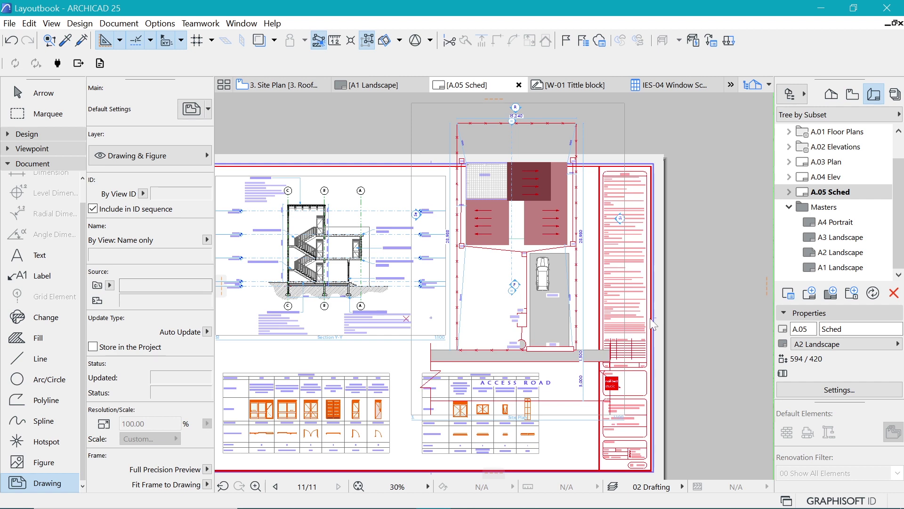
# - Set the drawing scale of the Site Plan on the Sched layout to 1:200
pyautogui.click(622, 137)
pyautogui.scroll(2, 537, 414)
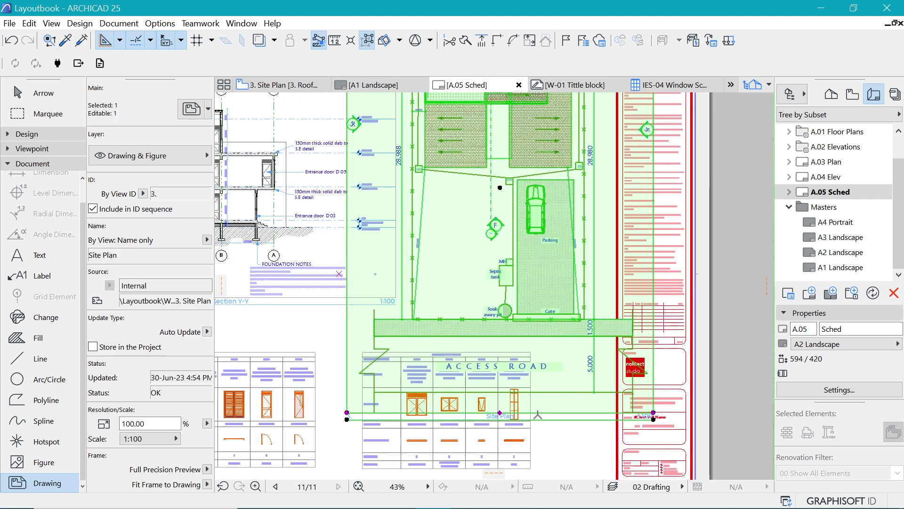
pyautogui.scroll(1, 538, 414)
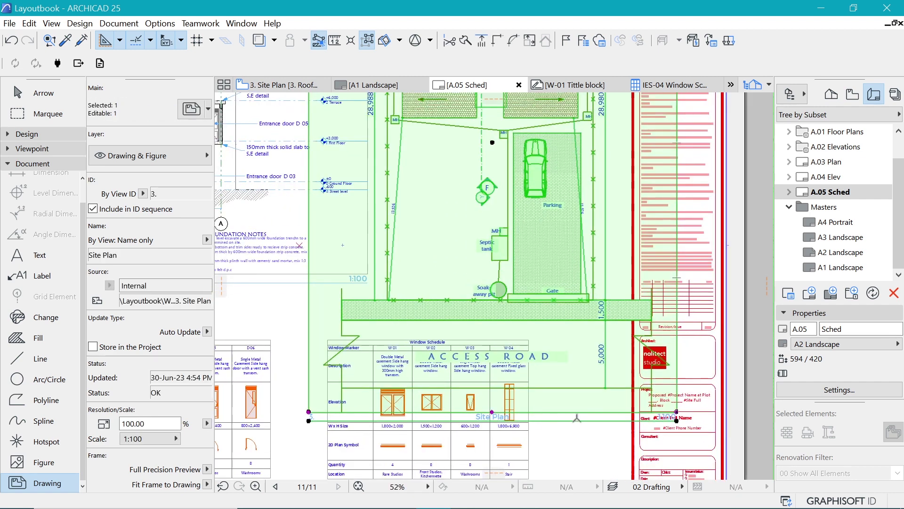
pyautogui.click(194, 115)
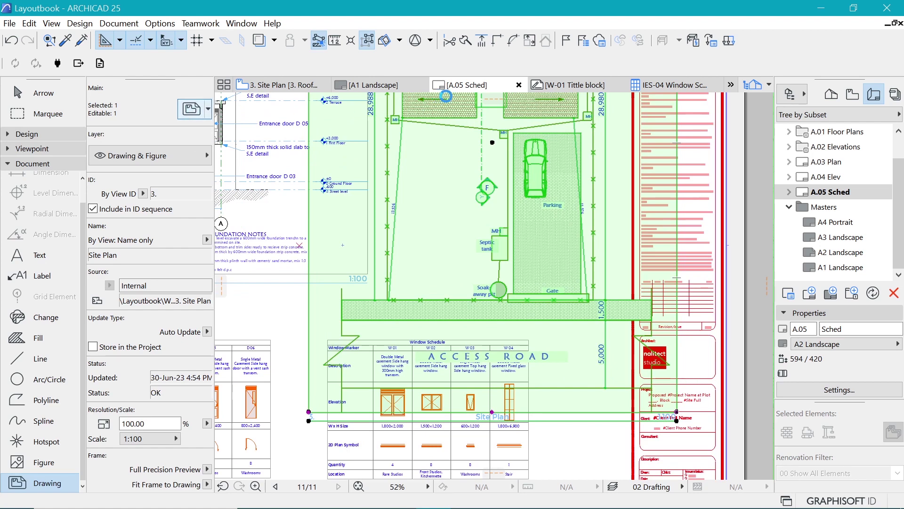
pyautogui.click(428, 81)
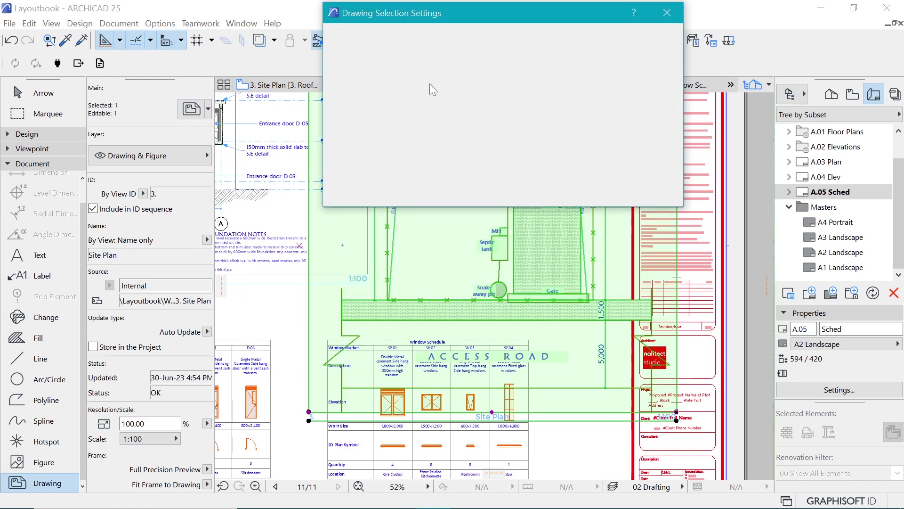
pyautogui.click(471, 165)
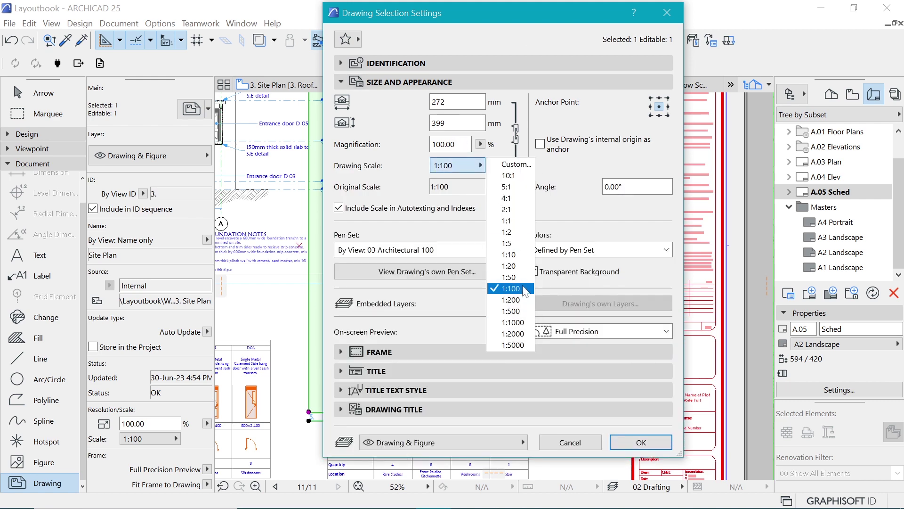
pyautogui.click(511, 300)
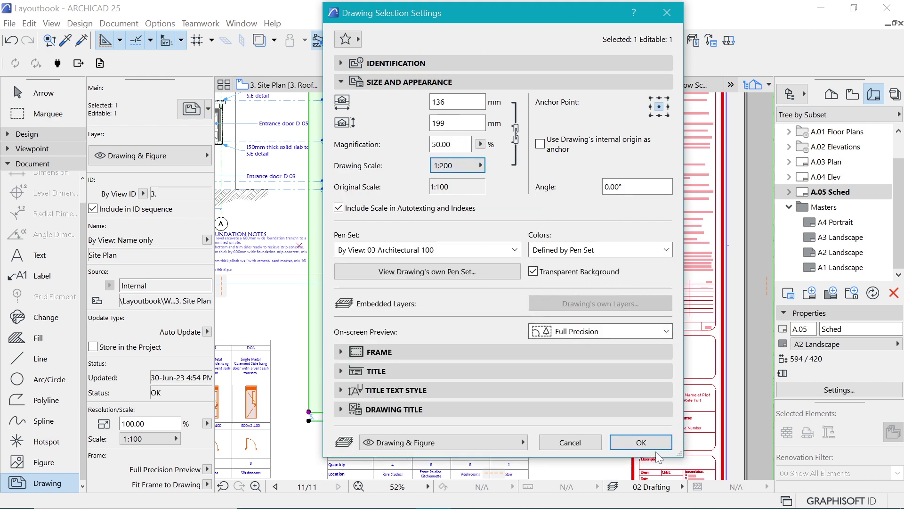
pyautogui.click(641, 442)
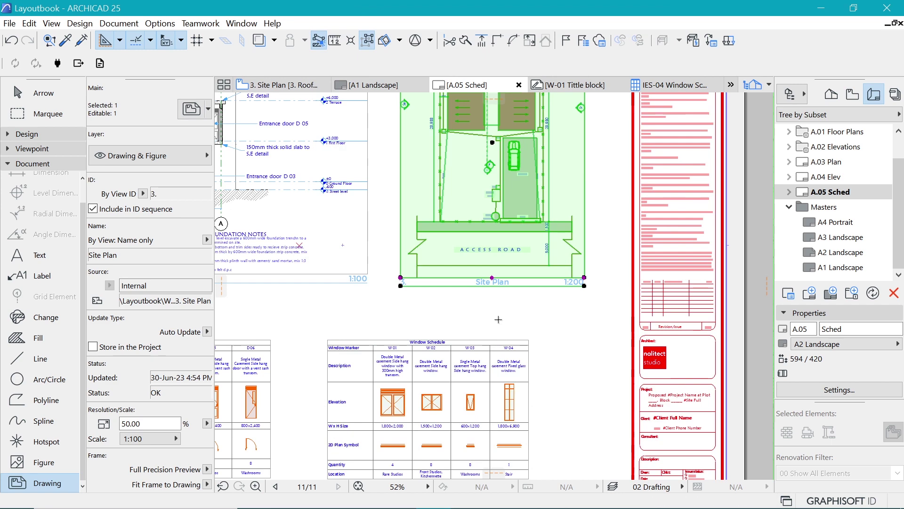
pyautogui.scroll(-3, 529, 340)
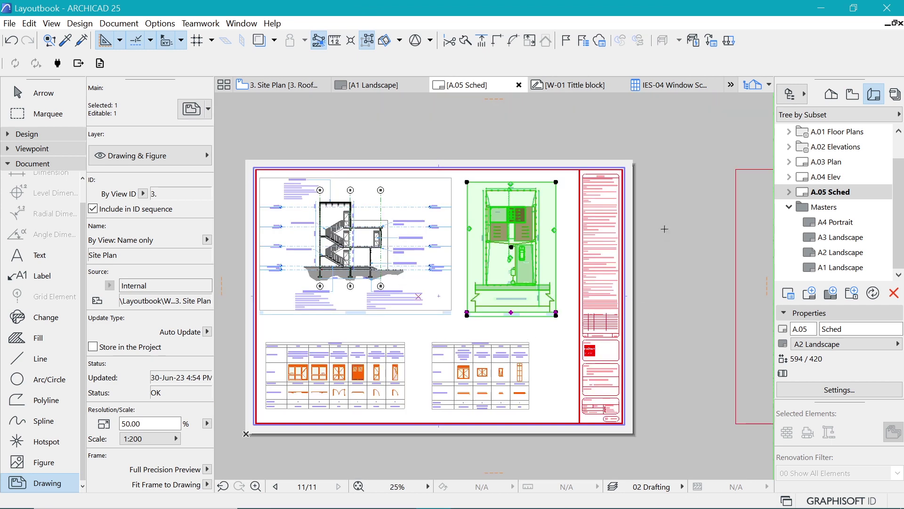
pyautogui.press('Escape')
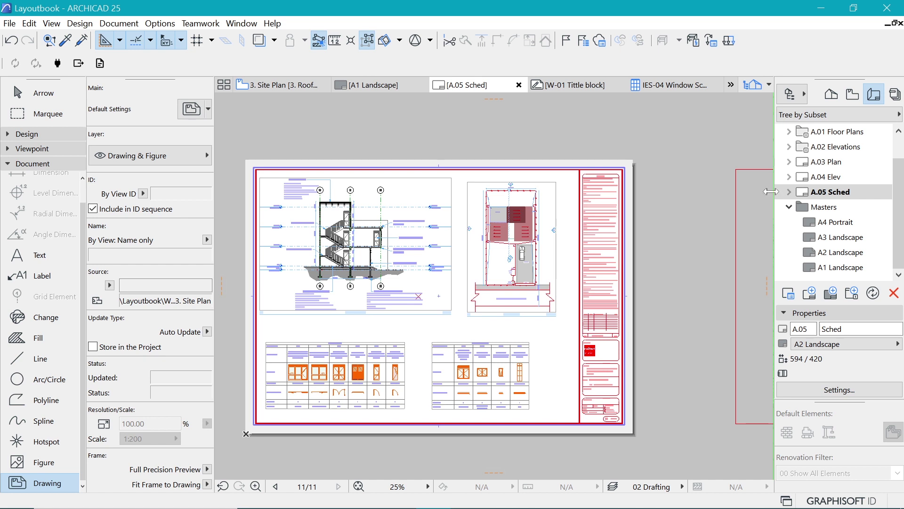
# - Select the A.03 Plan, A.04 Elev and A.05 Sched layouts together and start saving them as a PDF file
pyautogui.click(832, 163)
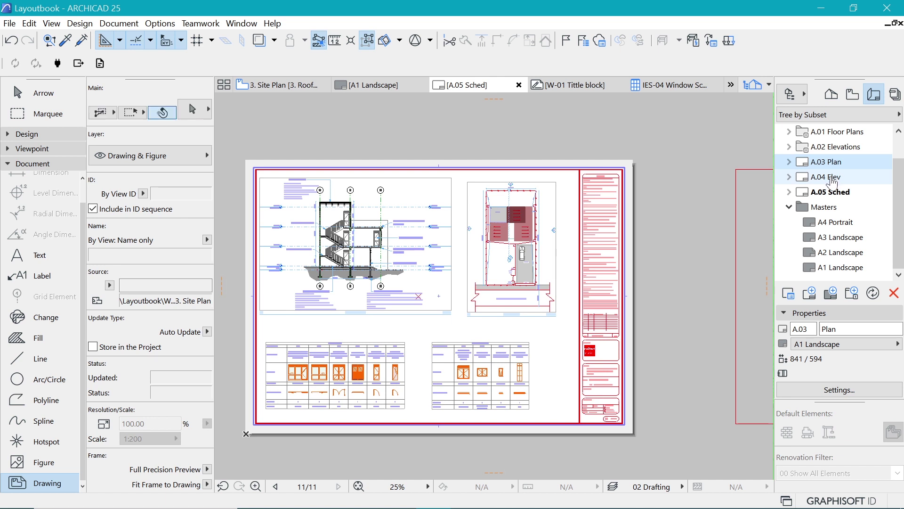
pyautogui.keyDown('shift'); pyautogui.click(832, 178); pyautogui.keyUp('shift')
pyautogui.keyDown('shift'); pyautogui.click(843, 193); pyautogui.keyUp('shift')
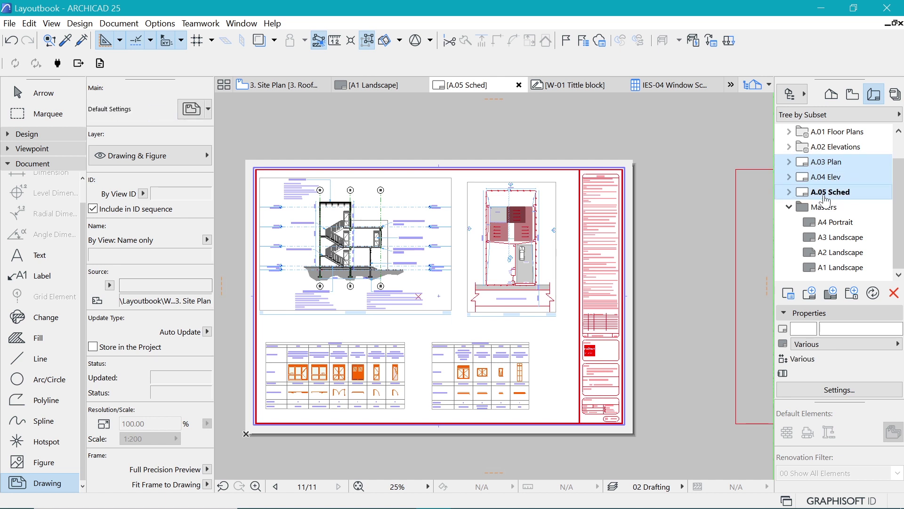
pyautogui.click(6, 25)
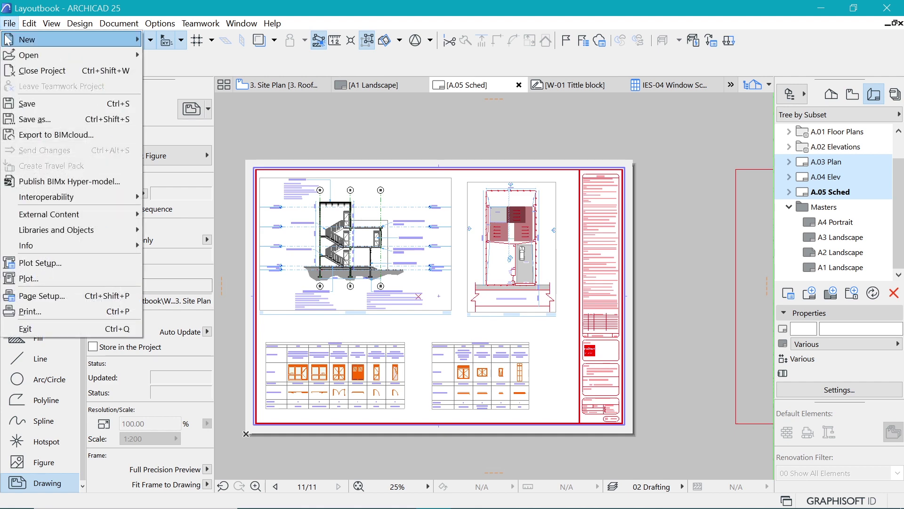
pyautogui.click(60, 122)
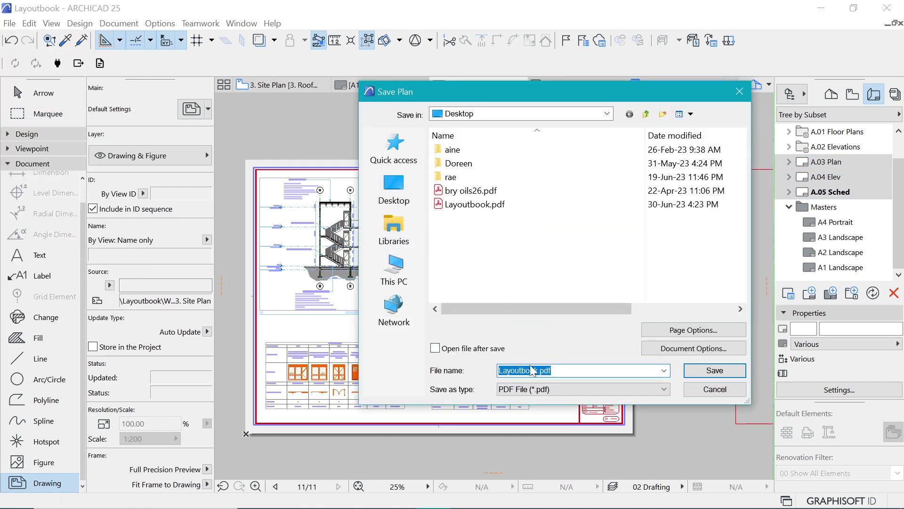
pyautogui.click(584, 390)
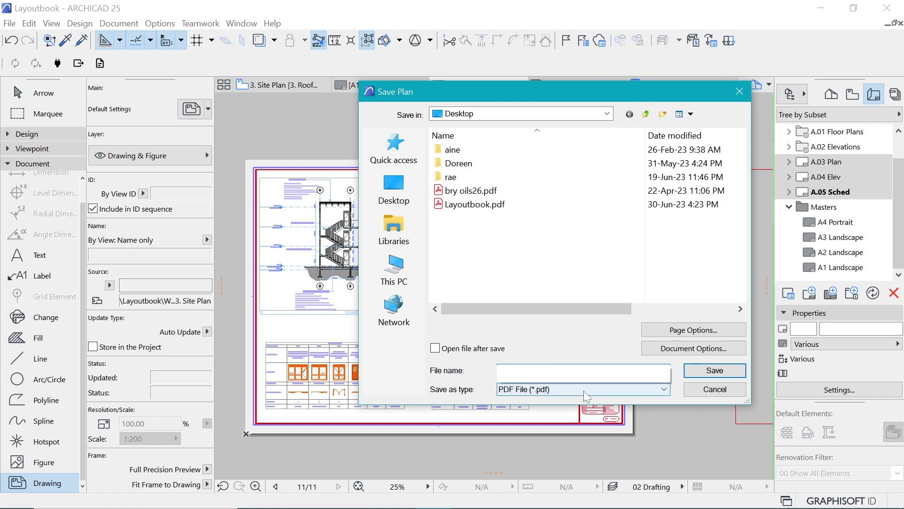
pyautogui.click(583, 391)
# - Configure the PDF document options to use the selected layouts in the Navigator as source and save in Black & White
pyautogui.click(682, 349)
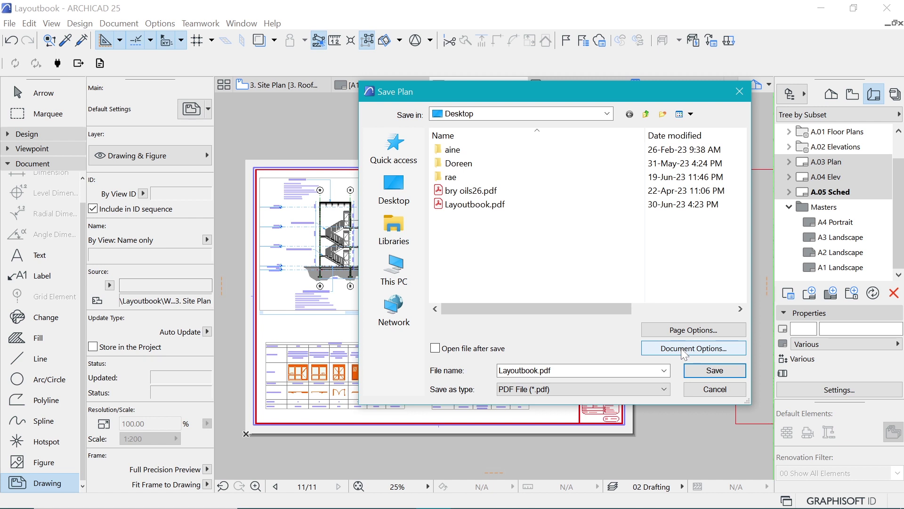
pyautogui.click(683, 351)
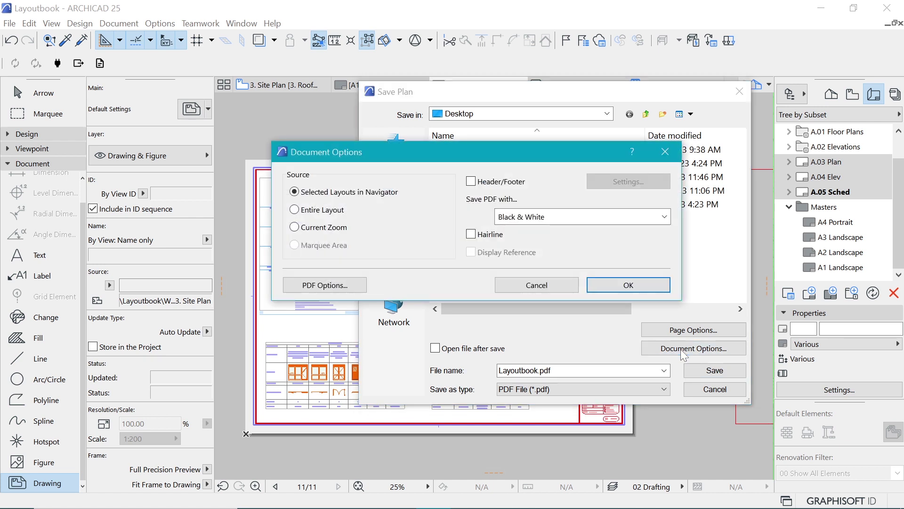
pyautogui.click(303, 211)
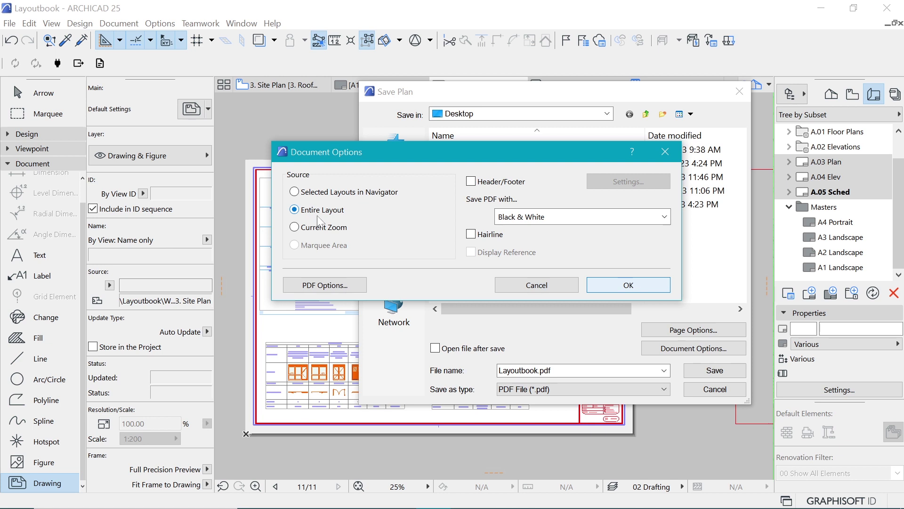
pyautogui.click(297, 194)
pyautogui.click(664, 217)
pyautogui.click(612, 232)
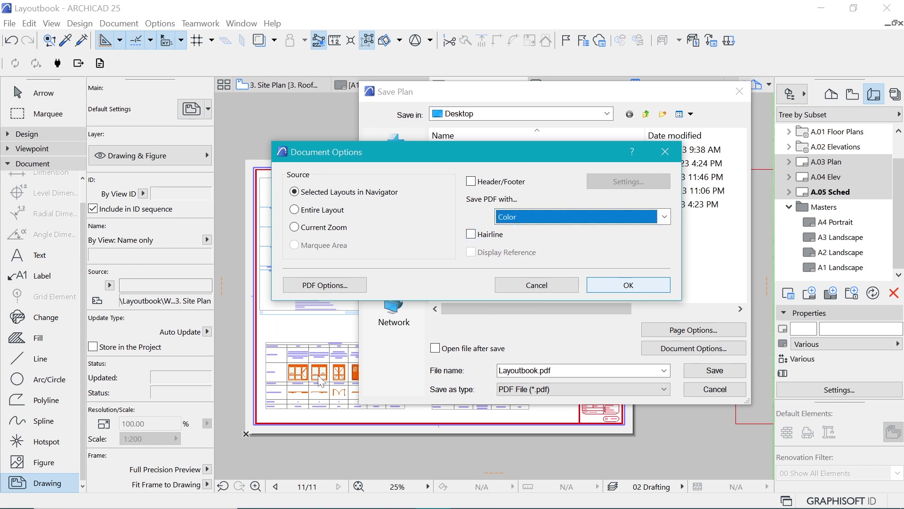
pyautogui.click(664, 217)
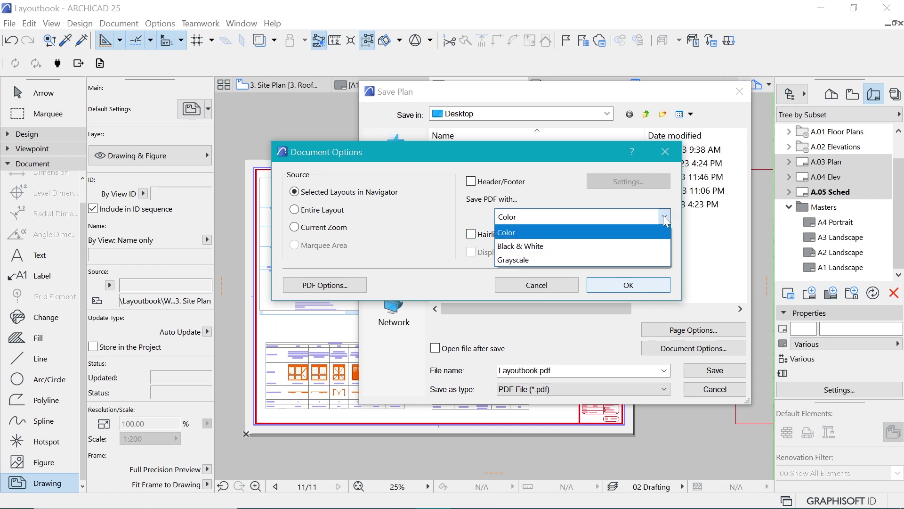
pyautogui.click(636, 246)
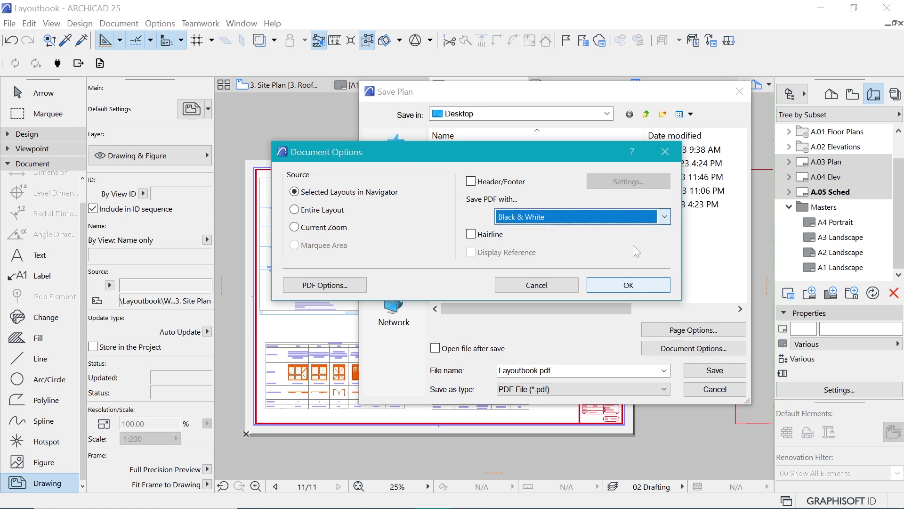
pyautogui.click(629, 287)
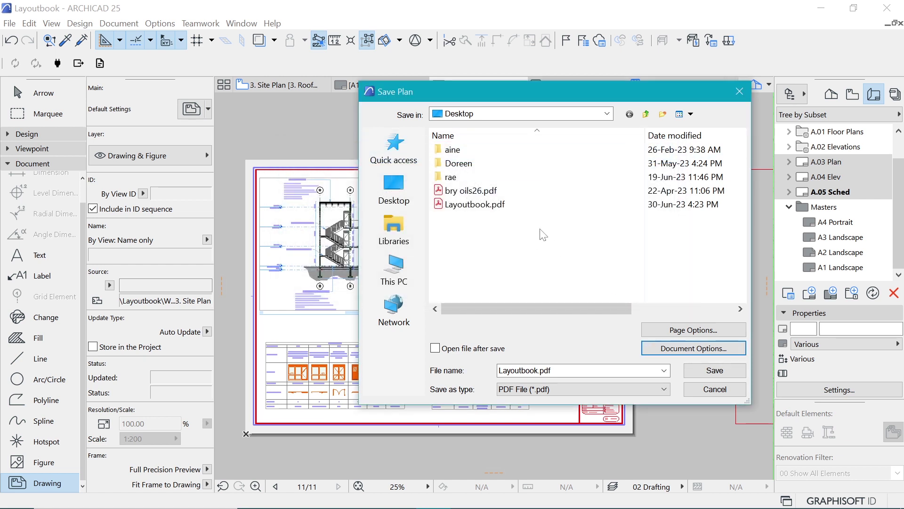
# - Name the PDF Layoutbook 1.pdf and save it to the Desktop
pyautogui.click(538, 371)
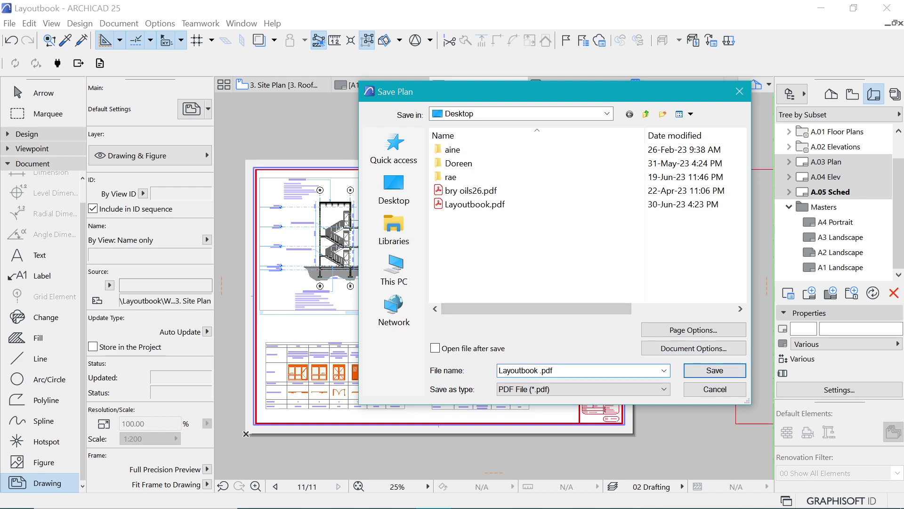
pyautogui.write('2')
pyautogui.press('Return')
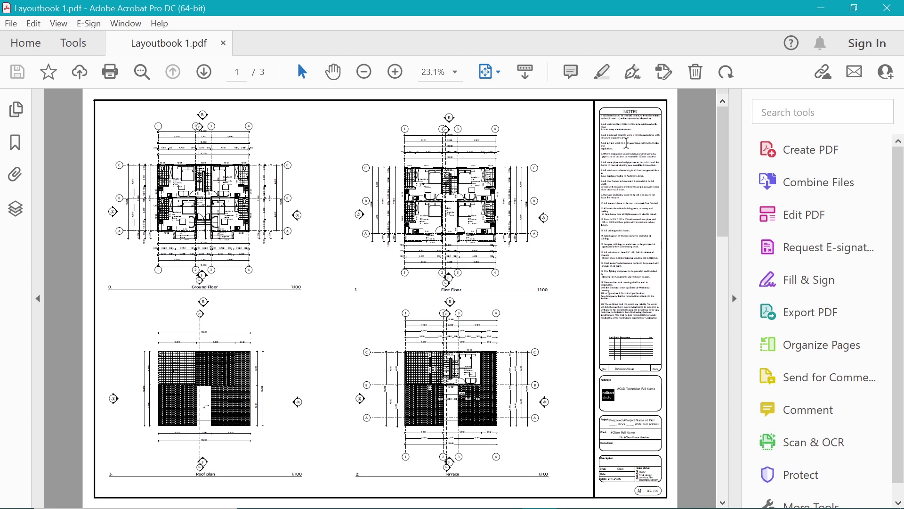
# - Page through the exported Layoutbook 1.pdf in Adobe Acrobat and enable continuous scrolling for its page display
pyautogui.scroll(-2, 626, 142)
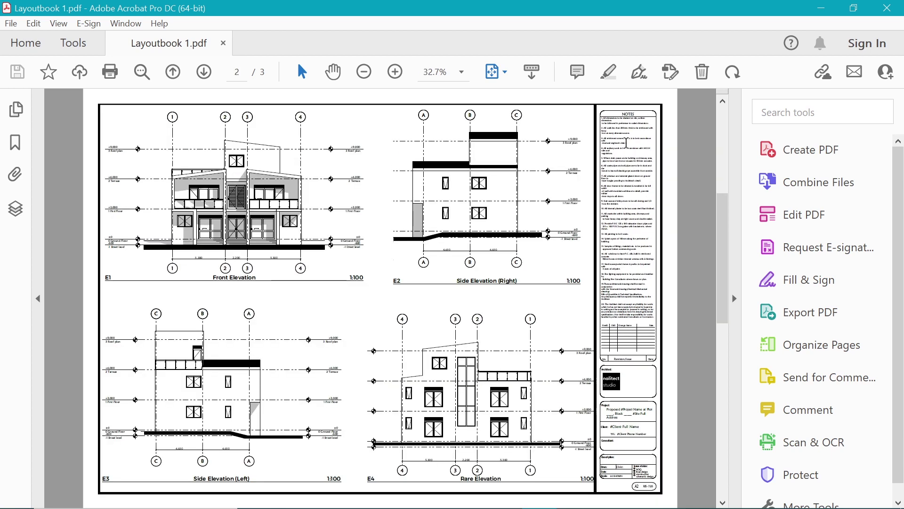
pyautogui.scroll(-2, 627, 143)
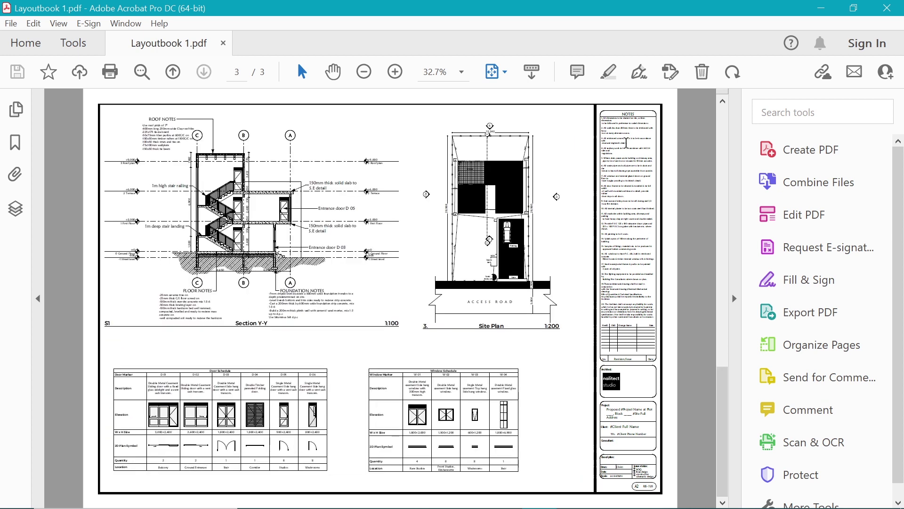
pyautogui.scroll(2, 626, 143)
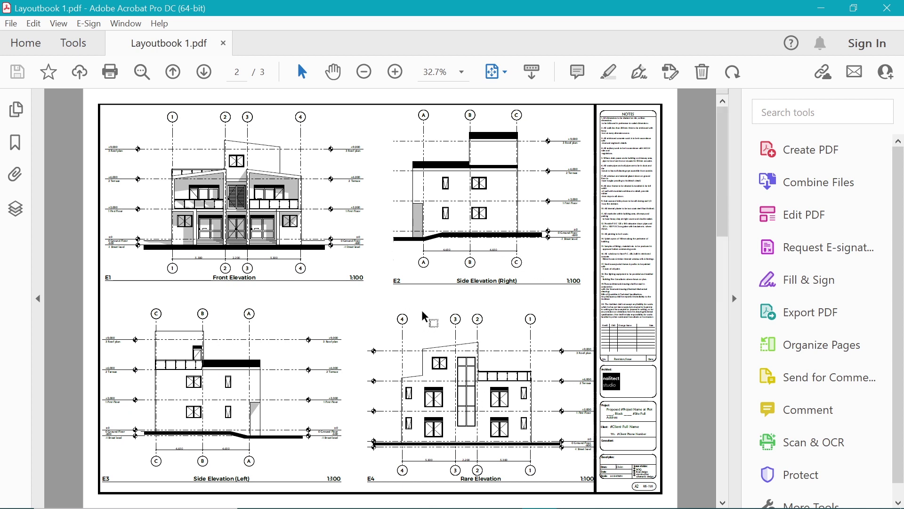
pyautogui.scroll(2, 424, 318)
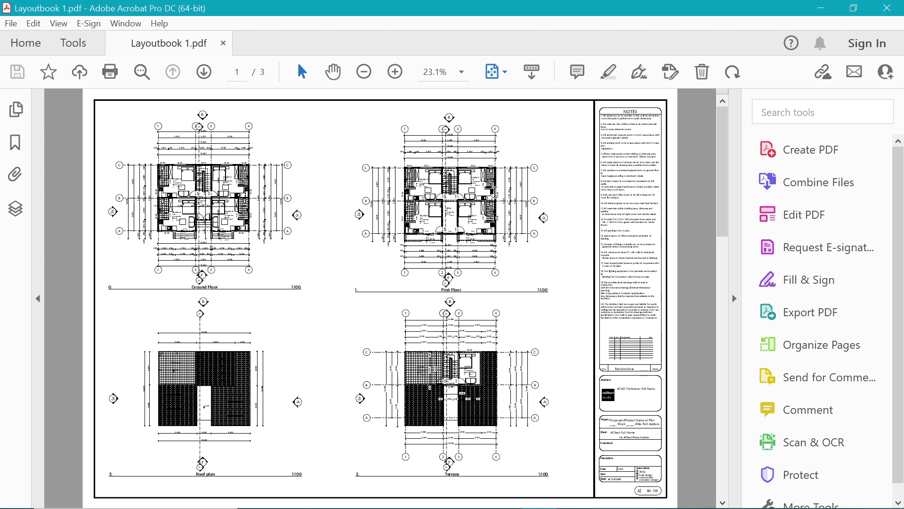
pyautogui.click(59, 24)
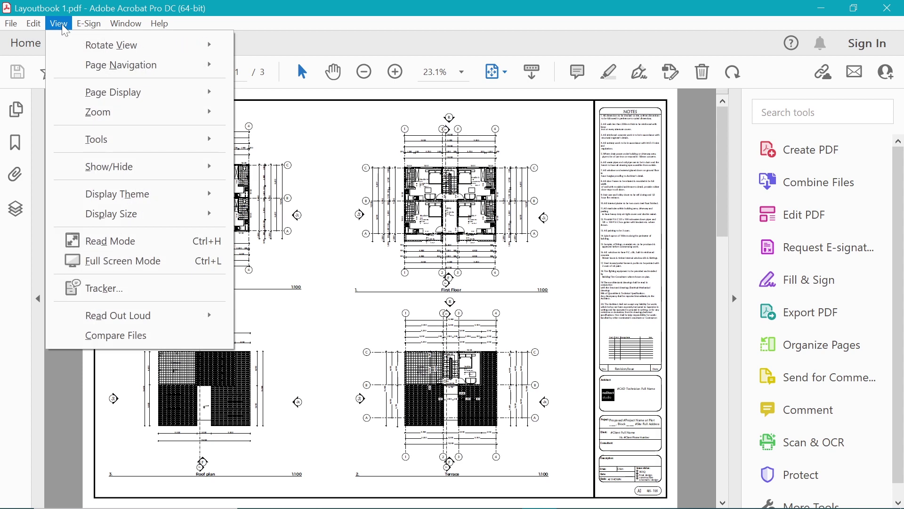
pyautogui.moveTo(163, 98)
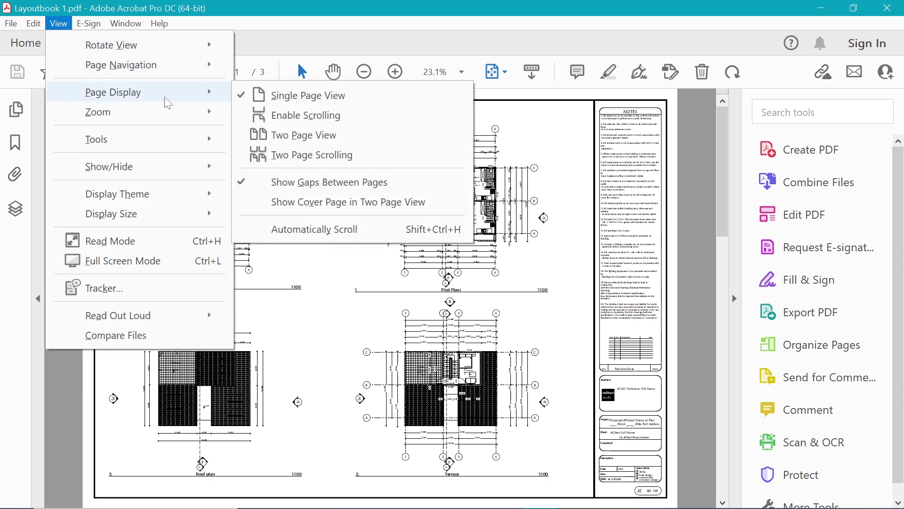
pyautogui.click(319, 123)
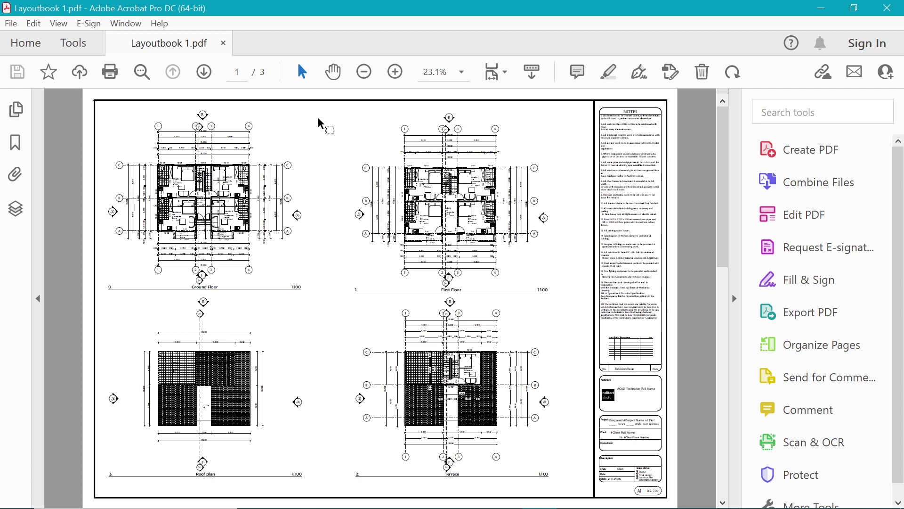
# - Review the plan, elevation, and section and schedule sheets of the exported PDF in sequence
pyautogui.scroll(-3, 583, 177)
pyautogui.scroll(-5, 583, 178)
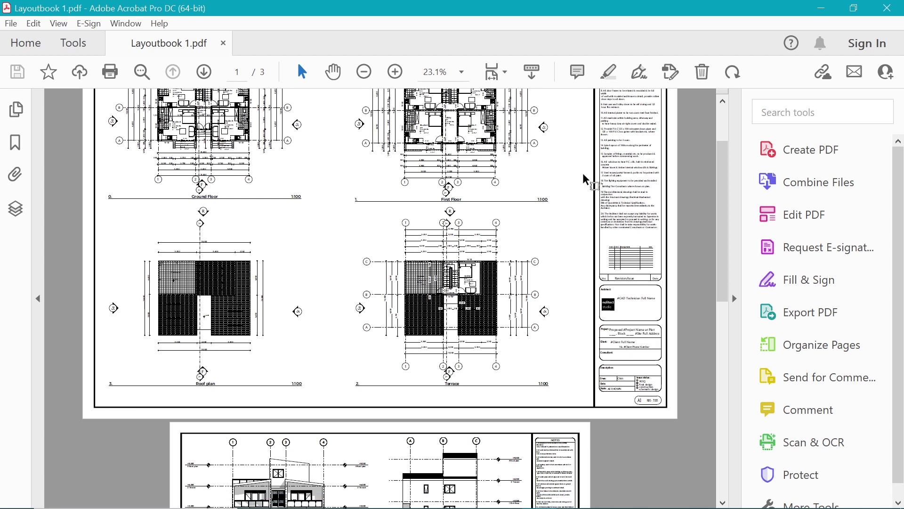
pyautogui.scroll(-2, 584, 179)
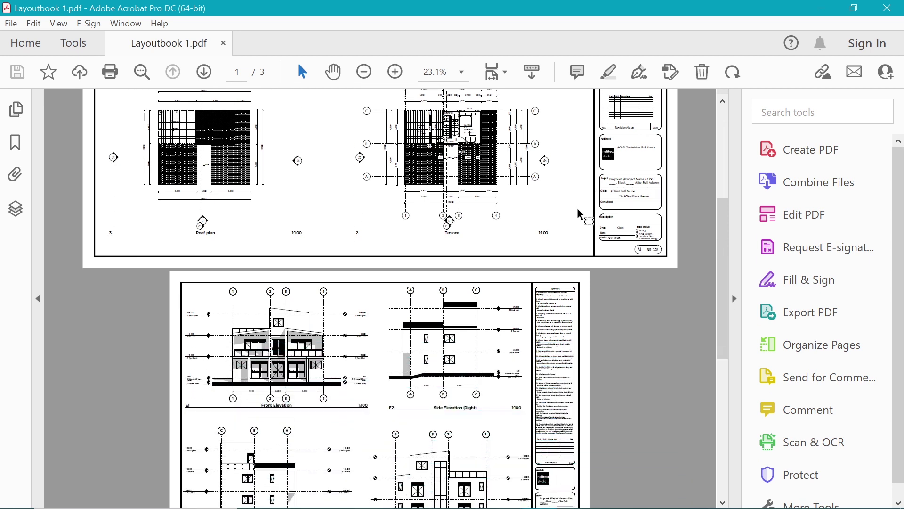
pyautogui.scroll(-6, 518, 264)
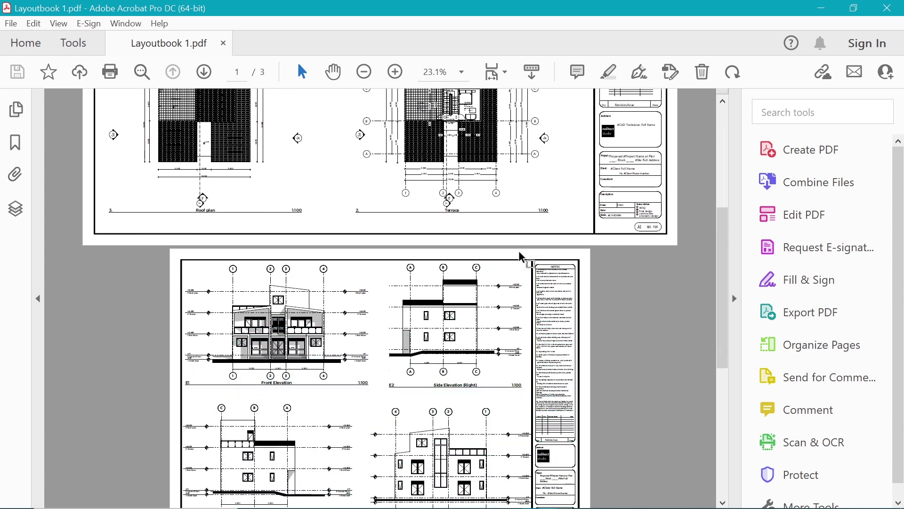
pyautogui.scroll(-8, 520, 251)
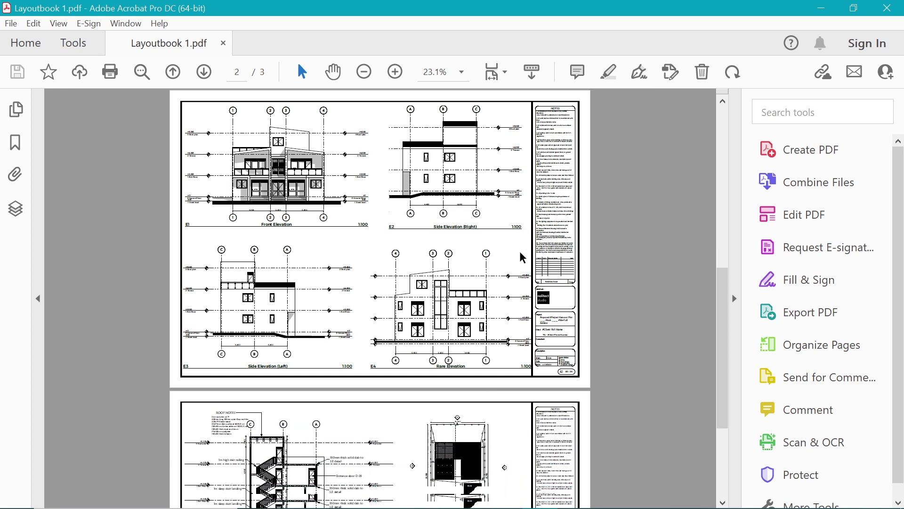
pyautogui.scroll(-2, 520, 256)
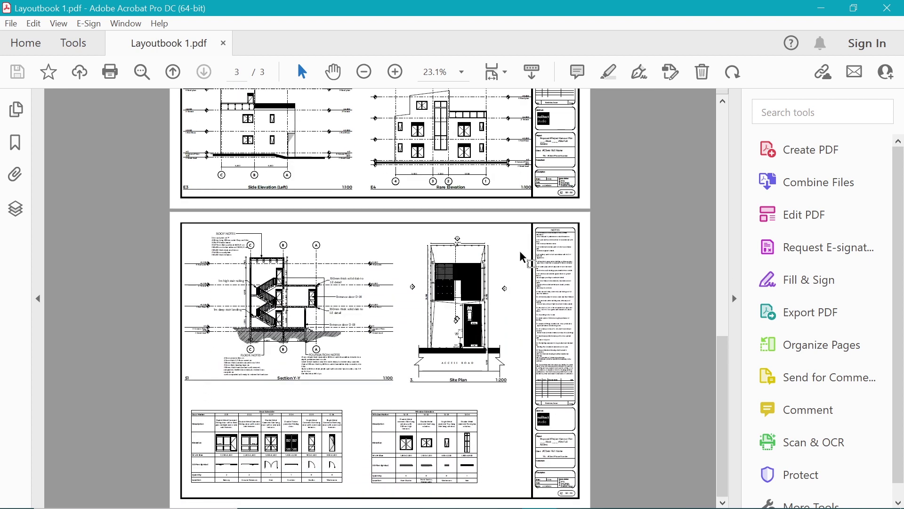